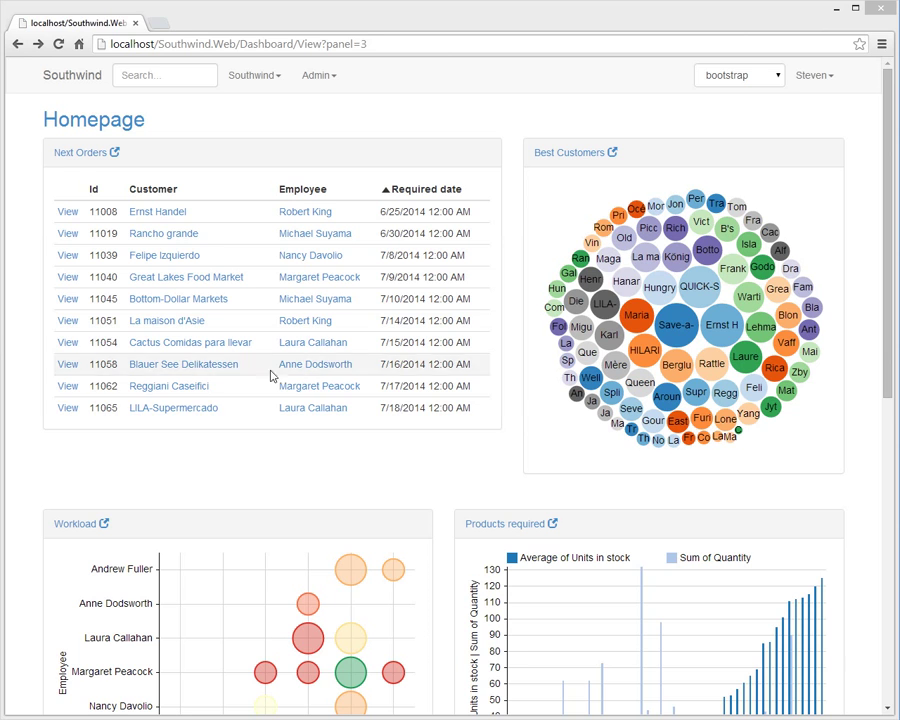
# Look through the Homepage dashboard's order list and charts, and return to the Southwind welcome page.
pyautogui.scroll(-2, 442, 462)
pyautogui.scroll(-5, 442, 462)
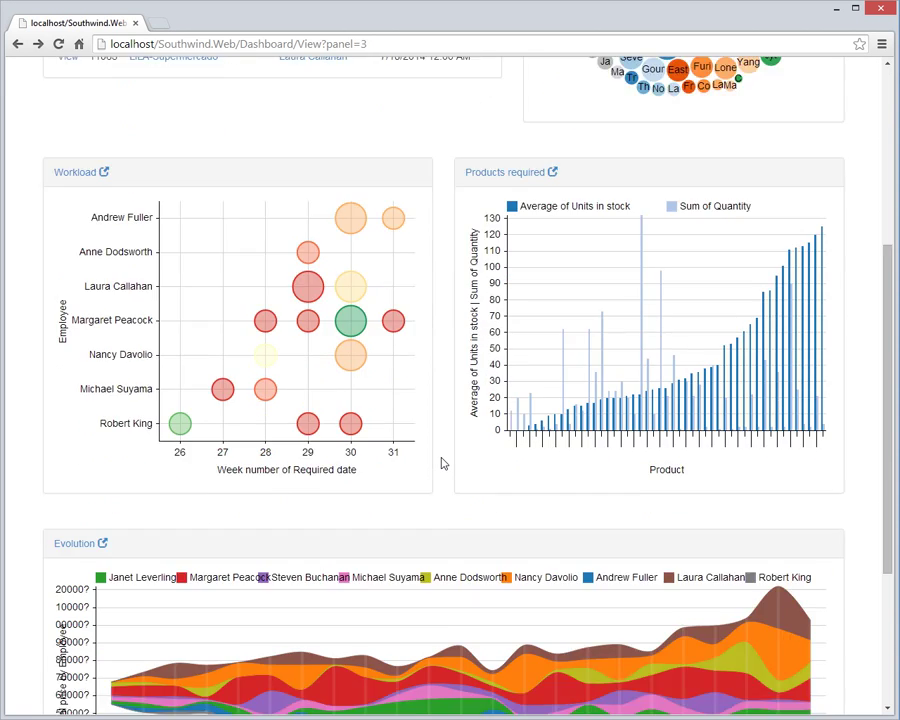
pyautogui.scroll(6, 442, 462)
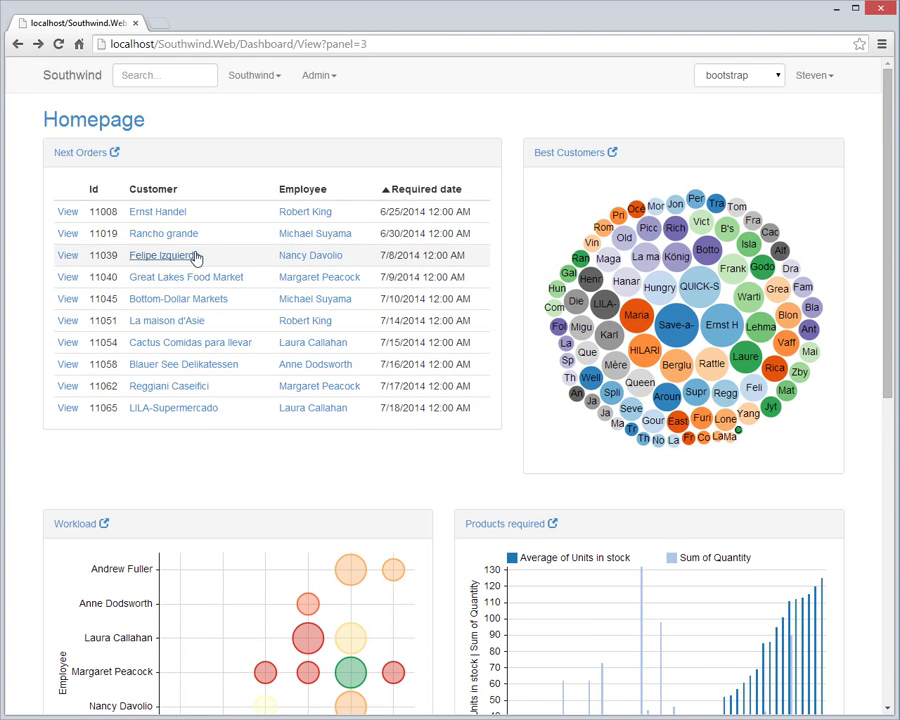
pyautogui.click(80, 83)
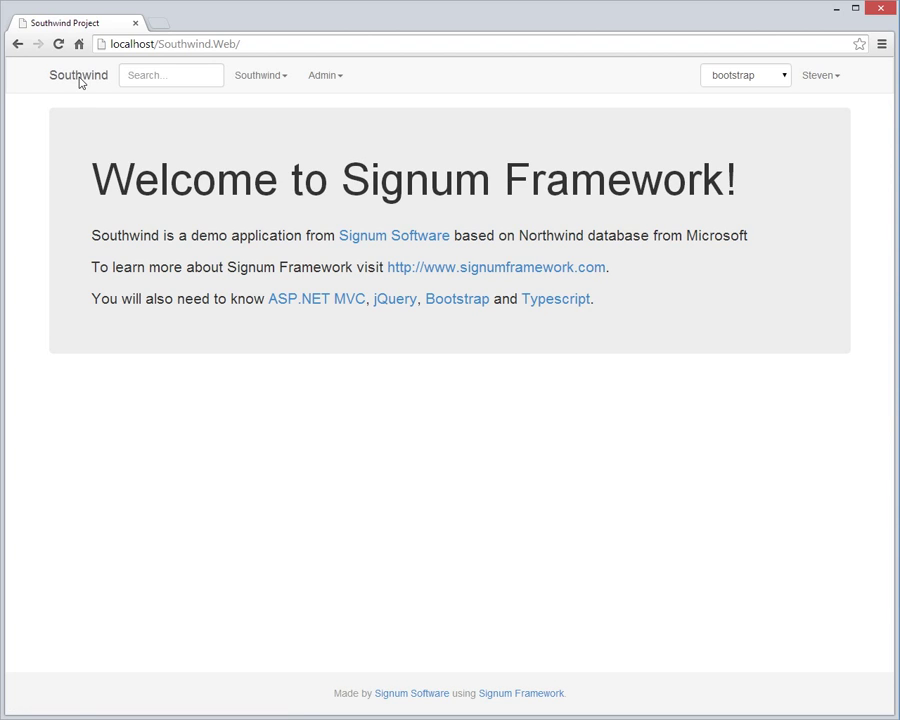
# Find the Orders query through the site search with "ord" and run it to list the orders.
pyautogui.click(169, 80)
pyautogui.write('od')
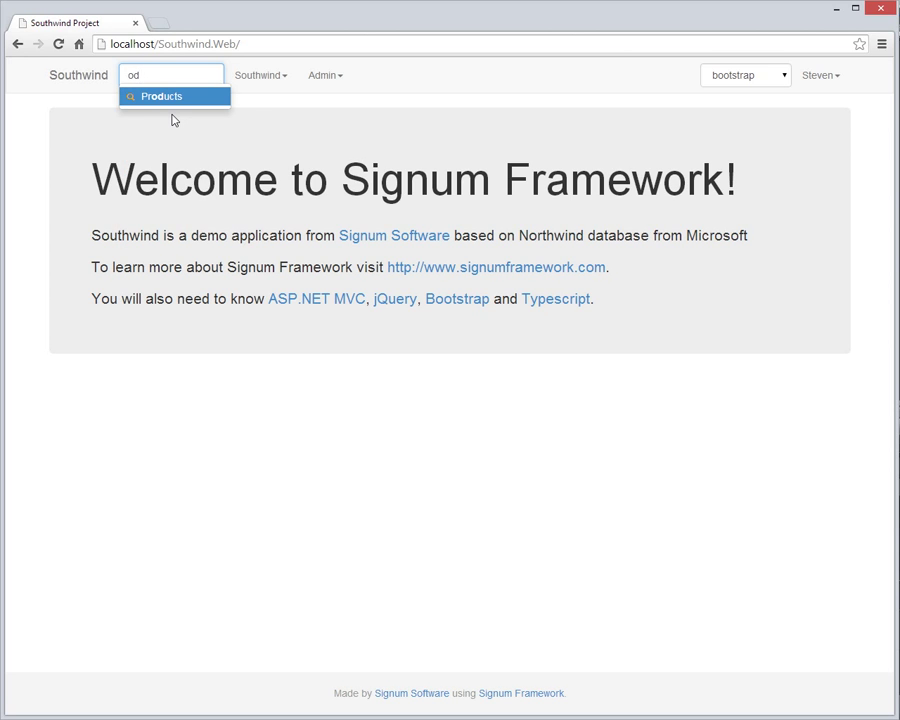
pyautogui.press('BackSpace')
pyautogui.press('BackSpace')
pyautogui.write('ord')
pyautogui.press('Return')
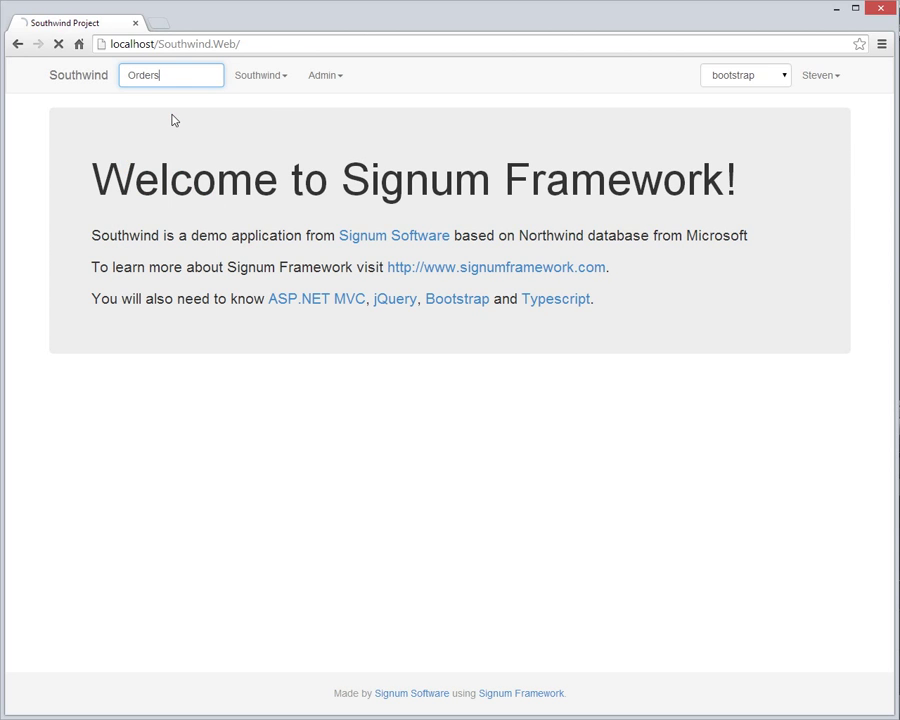
pyautogui.click(104, 221)
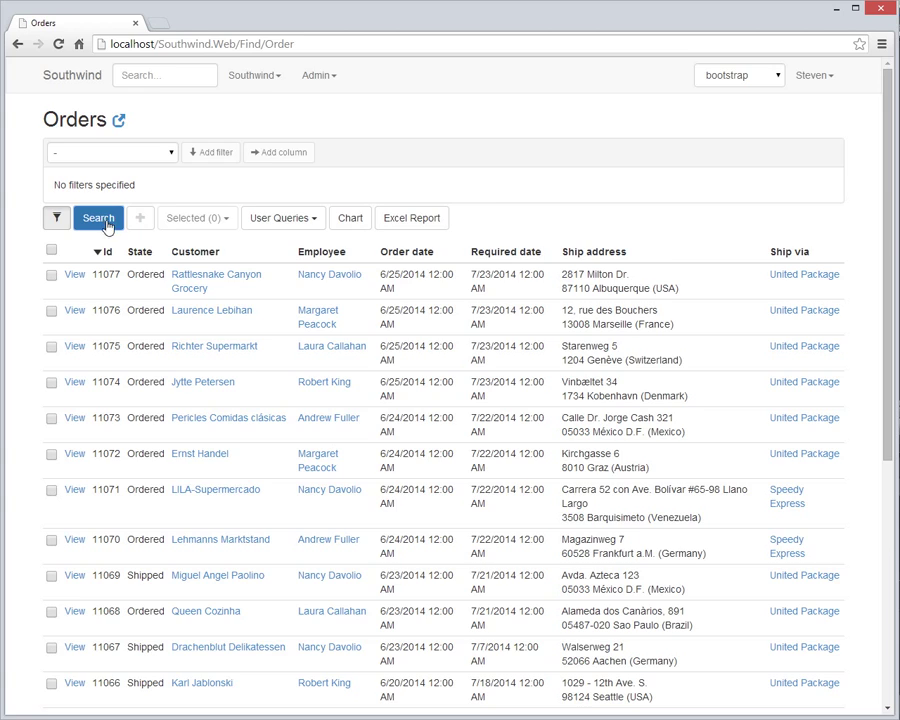
# Look through the first page of orders and check the available user queries.
pyautogui.scroll(-5, 114, 237)
pyautogui.scroll(5, 114, 237)
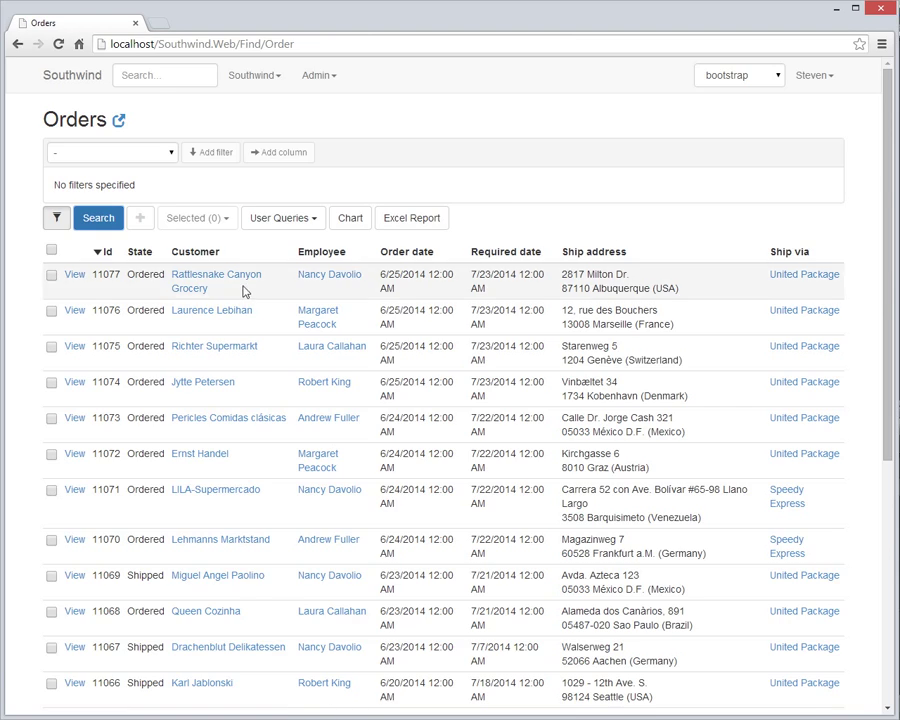
pyautogui.scroll(-5, 242, 290)
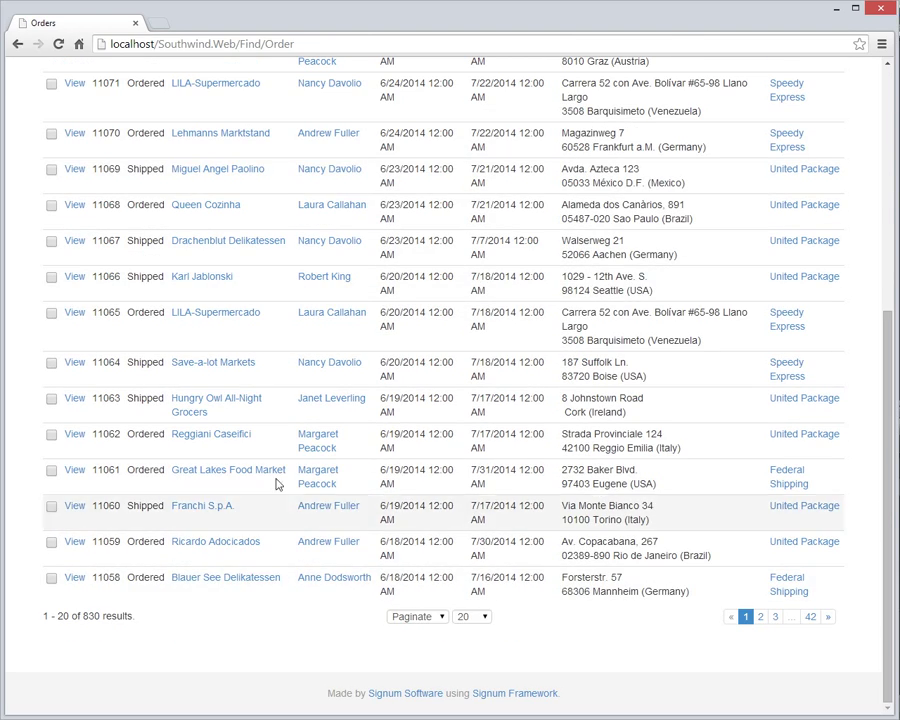
pyautogui.scroll(5, 290, 475)
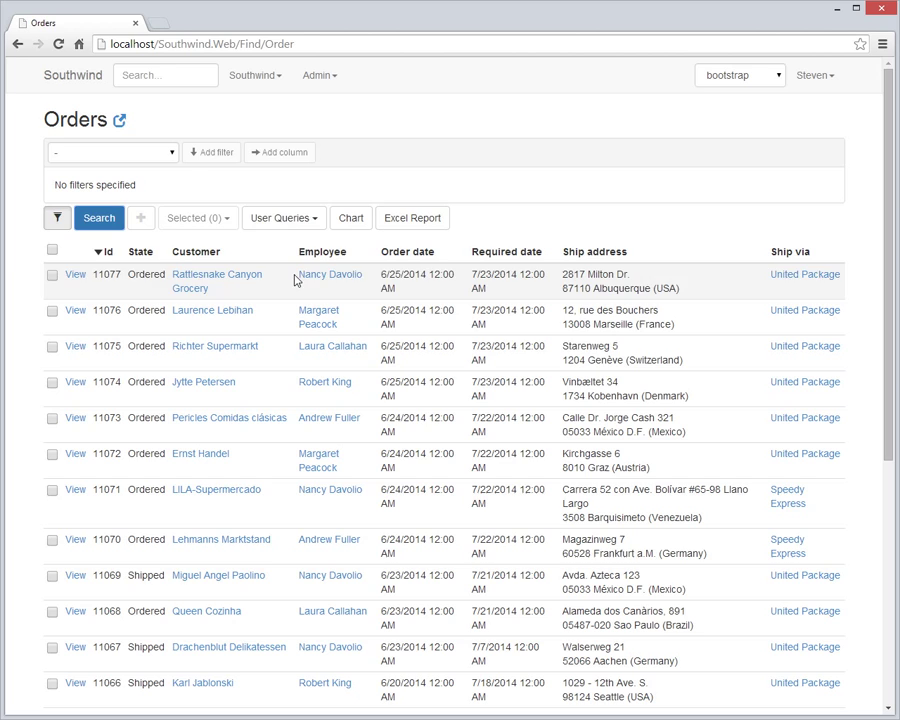
pyautogui.click(291, 222)
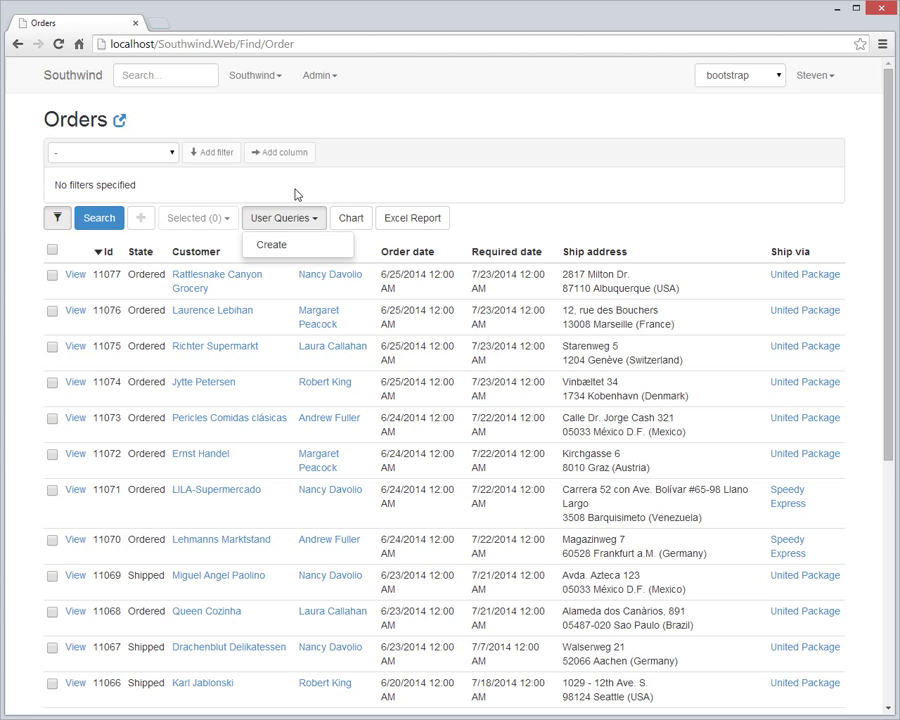
pyautogui.click(185, 188)
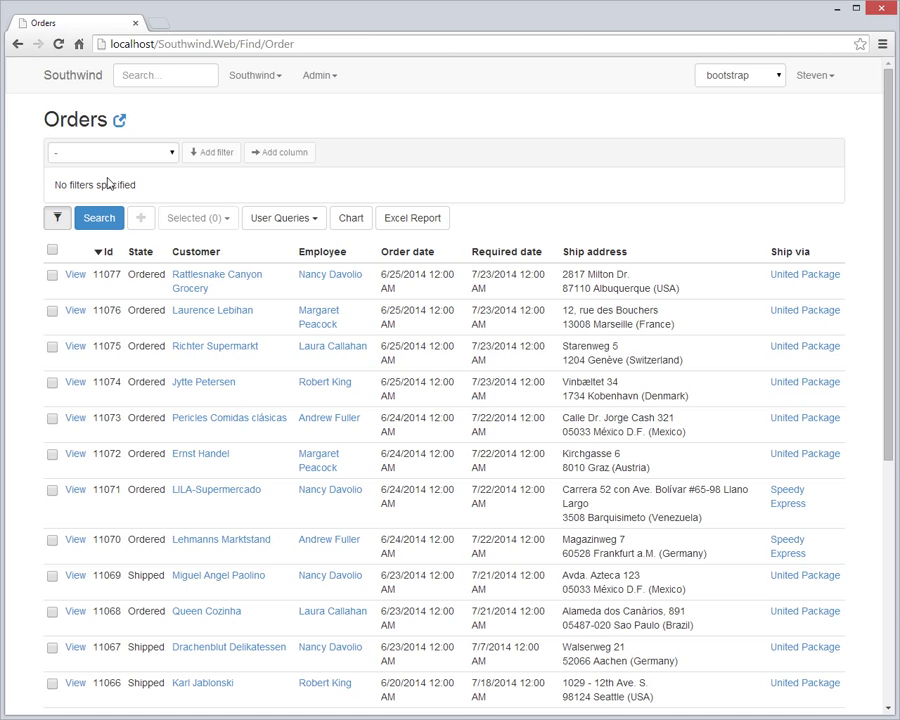
# Filter the orders to State equal to Ordered and sort them by Required date in ascending order.
pyautogui.rightClick(134, 275)
pyautogui.click(152, 286)
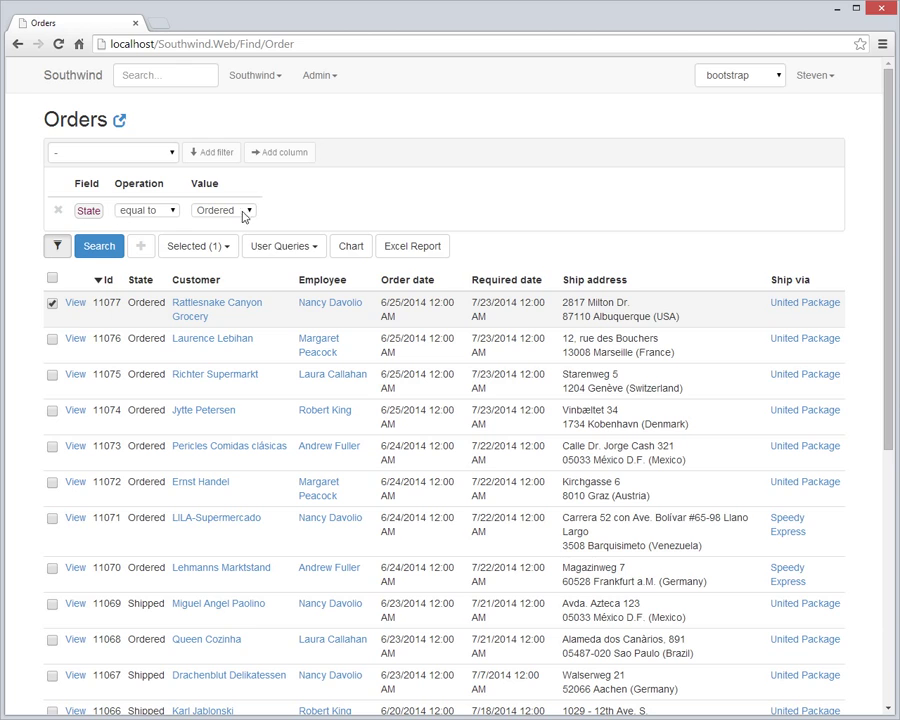
pyautogui.click(507, 281)
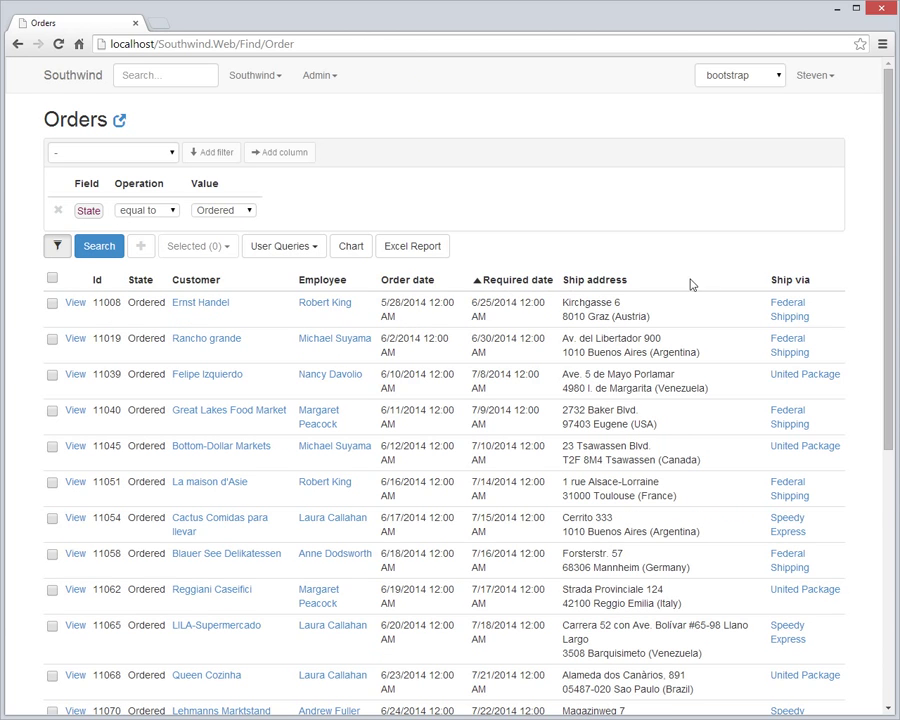
# Set the order list's pagination to 10 results per page.
pyautogui.scroll(-5, 626, 317)
pyautogui.click(468, 616)
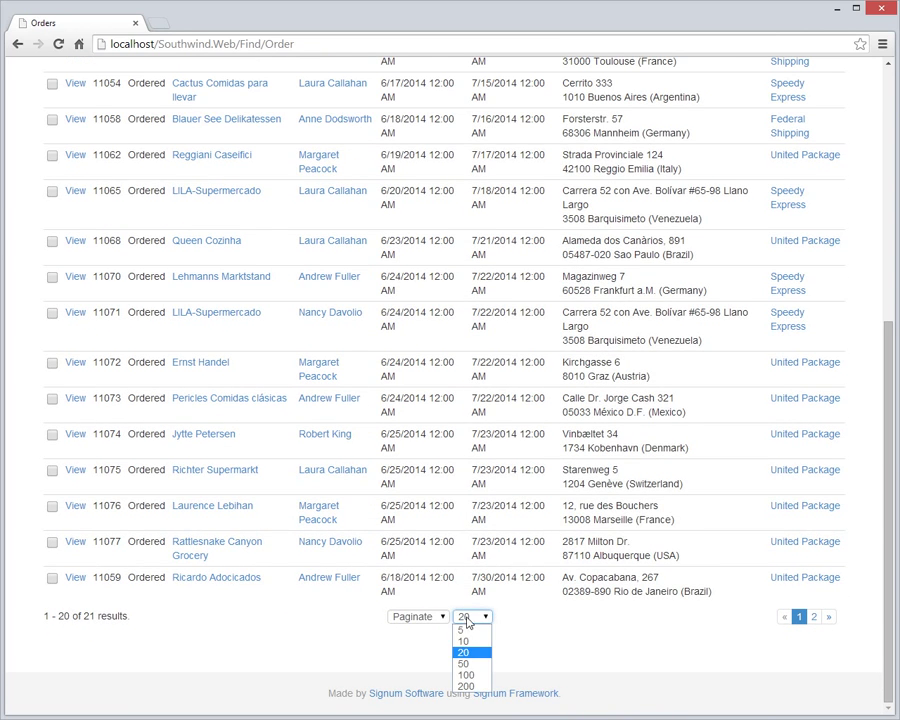
pyautogui.click(468, 643)
# Remove the Ship address, Ship via, State and Order date columns and run the search again.
pyautogui.rightClick(614, 281)
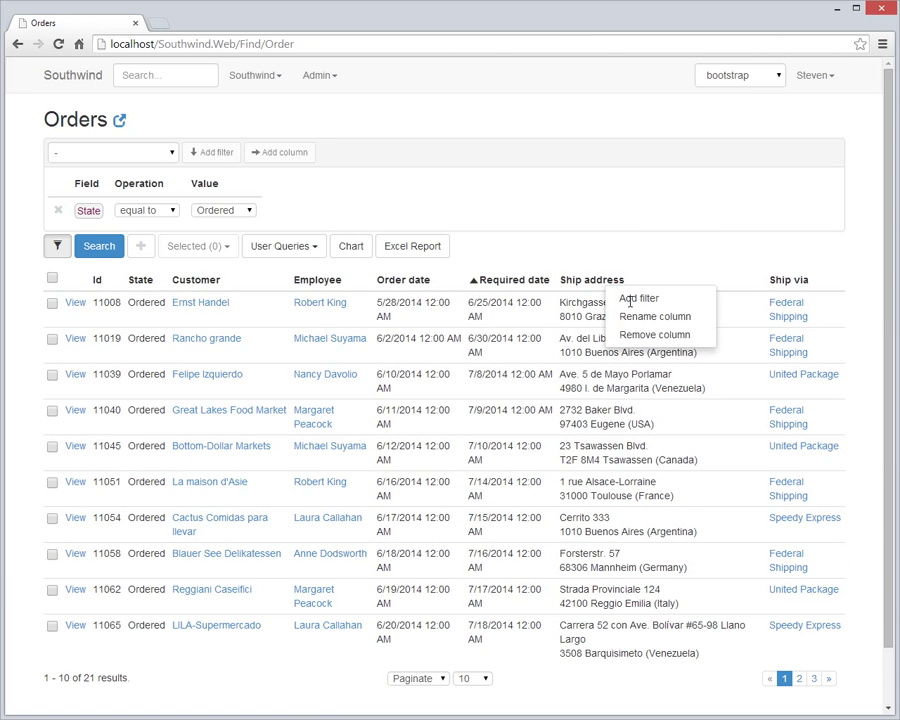
pyautogui.click(640, 336)
pyautogui.rightClick(757, 284)
pyautogui.click(790, 327)
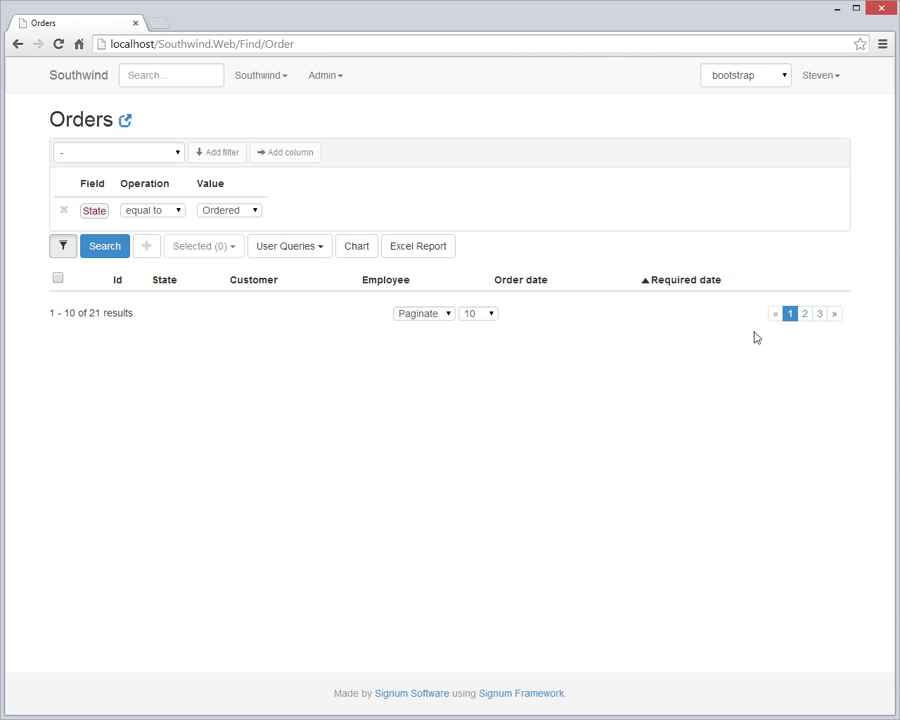
pyautogui.rightClick(184, 283)
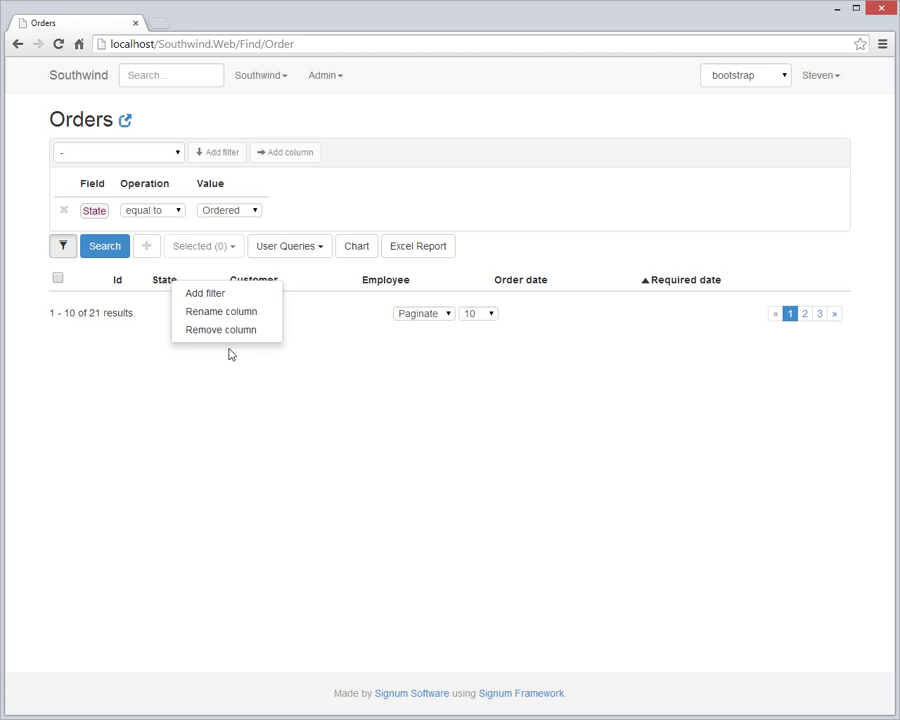
pyautogui.click(216, 329)
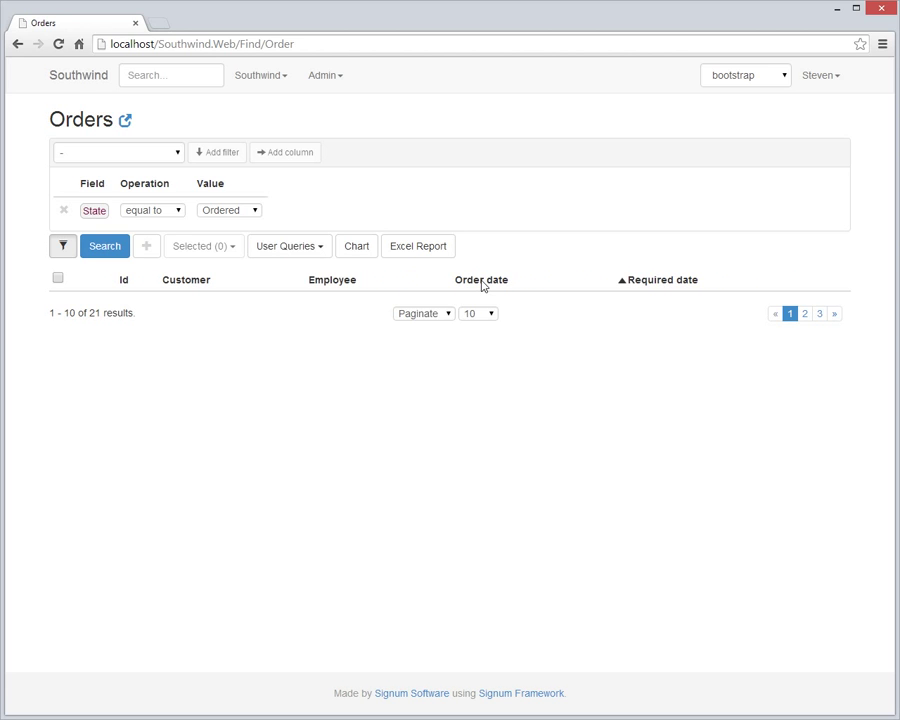
pyautogui.rightClick(481, 285)
pyautogui.click(512, 330)
pyautogui.click(102, 248)
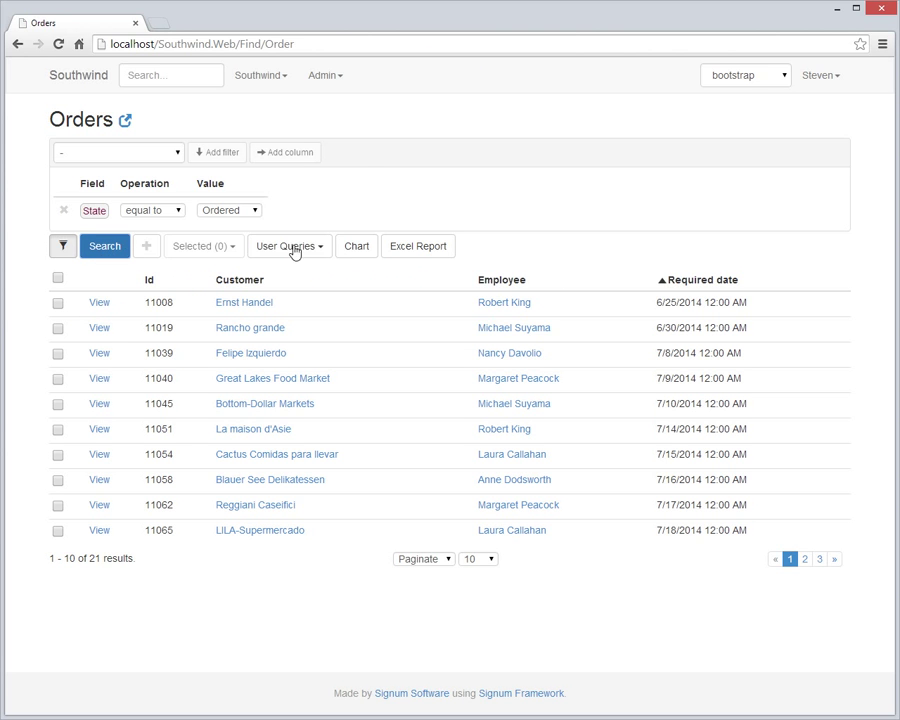
# Create a user query from the current search with the display name "Next Orders" and save it.
pyautogui.click(294, 251)
pyautogui.click(304, 270)
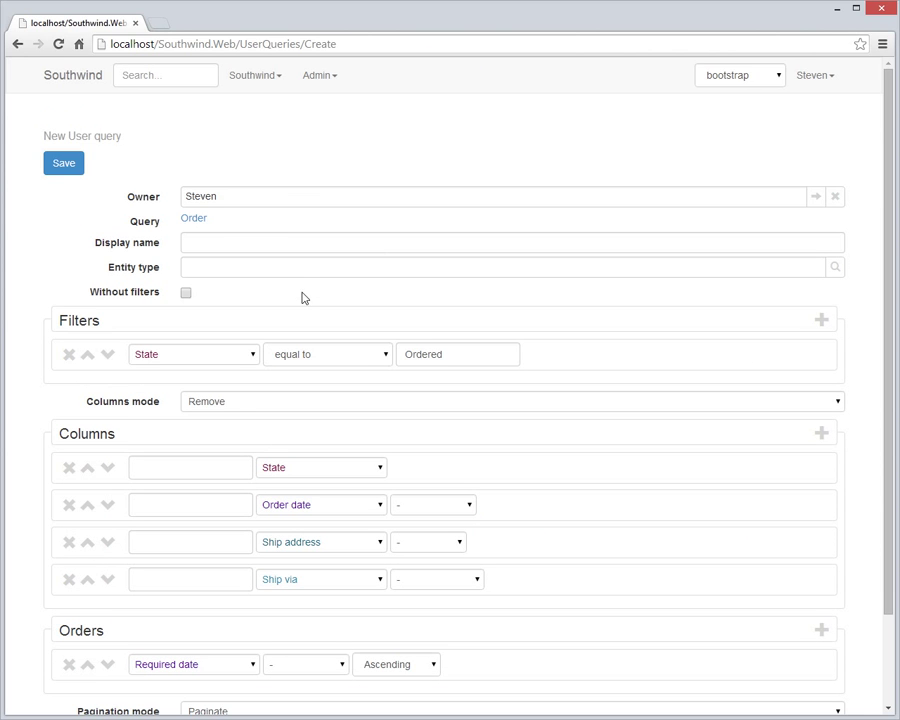
pyautogui.click(225, 243)
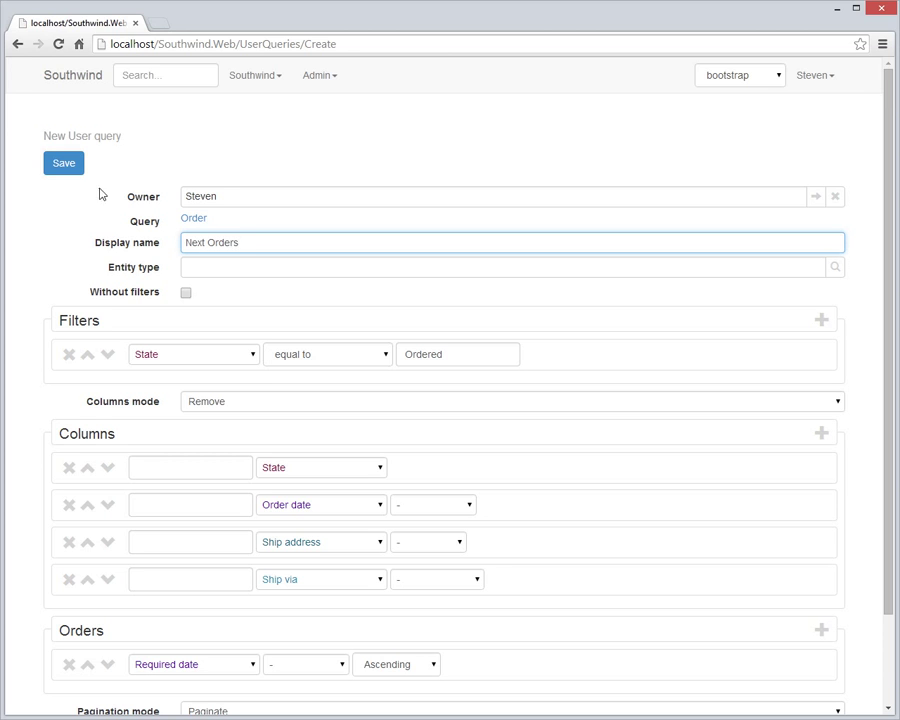
pyautogui.click(64, 164)
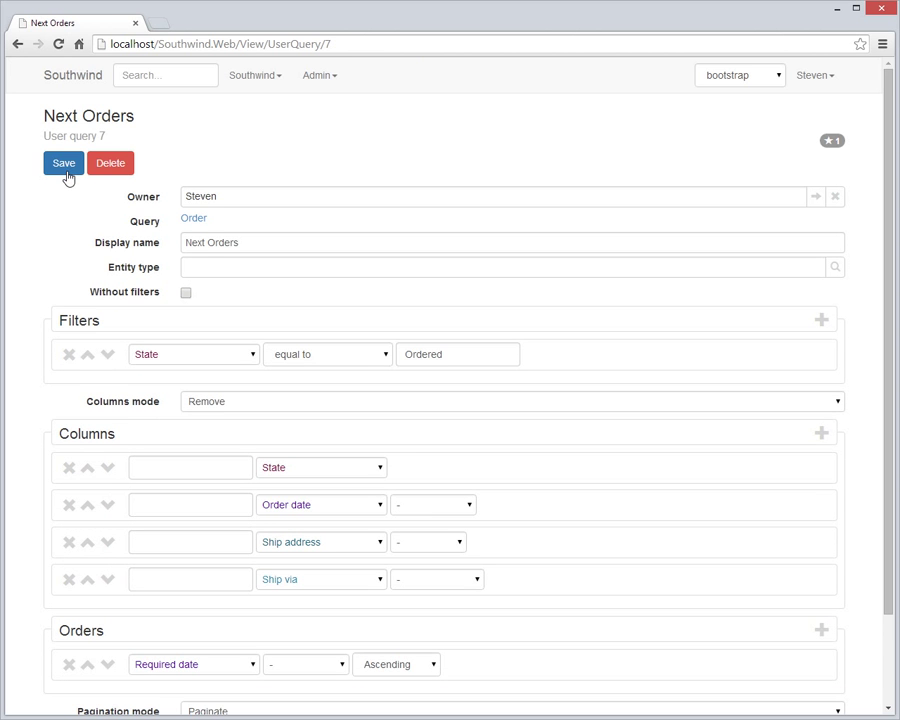
# Start a new chart from the Order query and choose the bubble chart script.
pyautogui.click(194, 220)
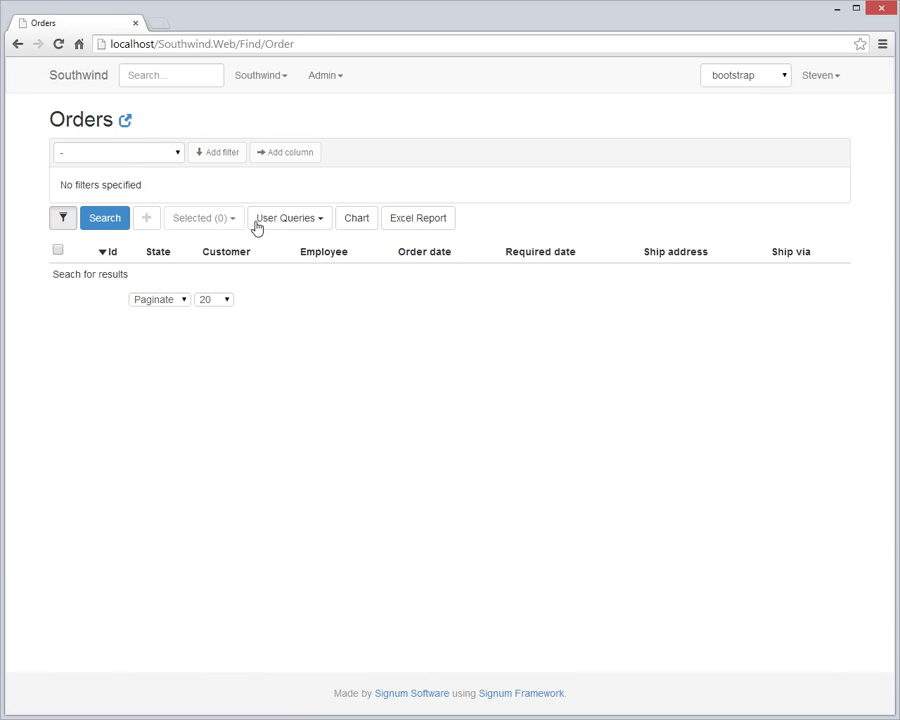
pyautogui.click(362, 224)
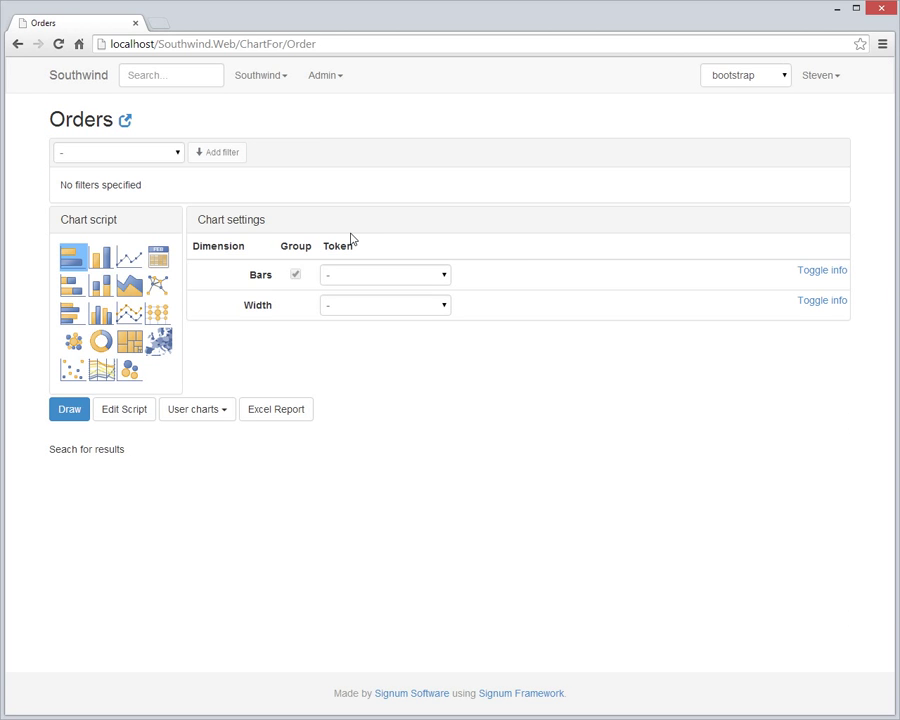
pyautogui.click(73, 341)
# Set the chart's Bubble dimension to Customer and its Size to Count, and draw the chart.
pyautogui.click(375, 275)
pyautogui.click(362, 326)
pyautogui.click(366, 305)
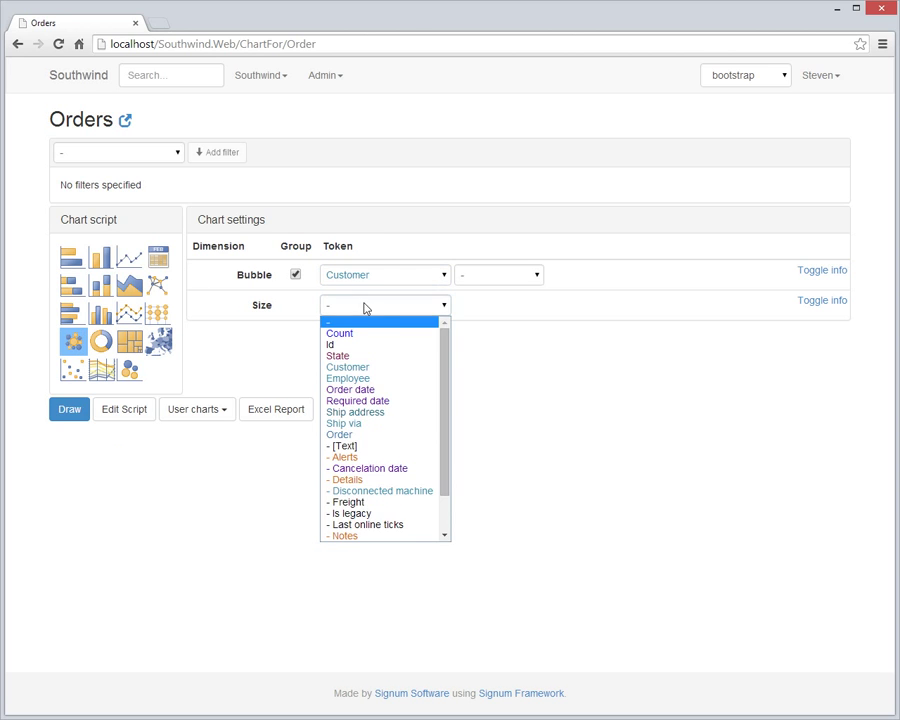
pyautogui.click(362, 331)
pyautogui.click(62, 412)
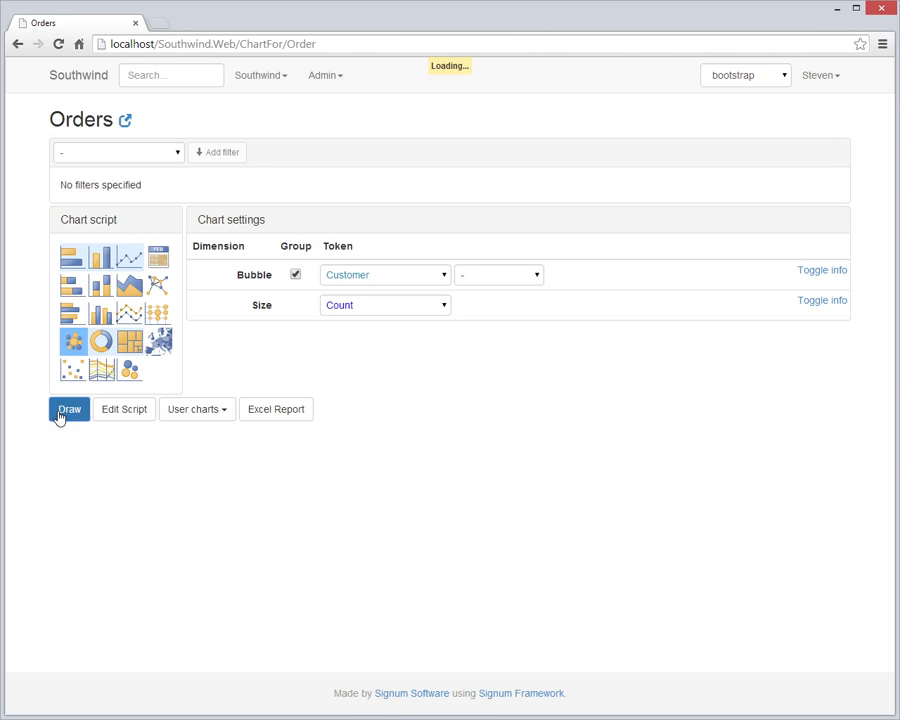
# Create a user chart from the bubble chart with the display name "Best customers" and save it.
pyautogui.scroll(-3, 186, 438)
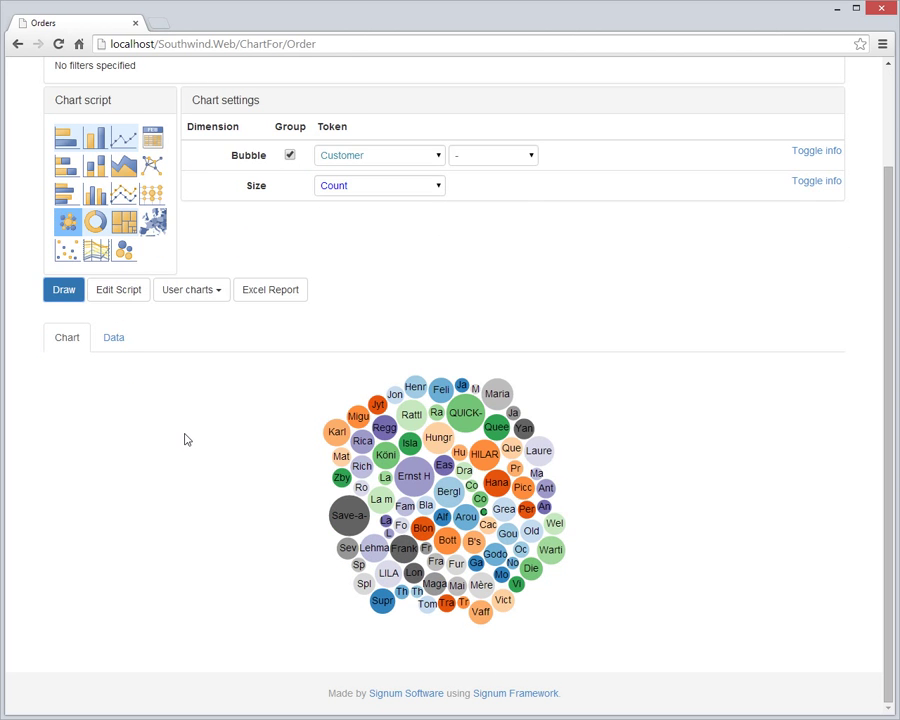
pyautogui.click(210, 290)
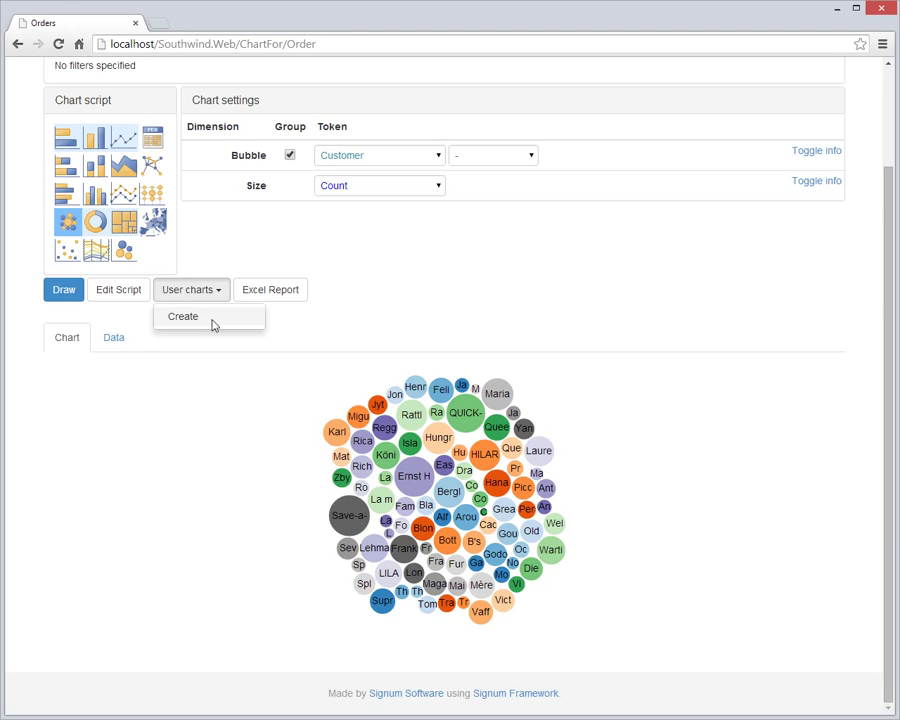
pyautogui.click(212, 322)
pyautogui.click(224, 243)
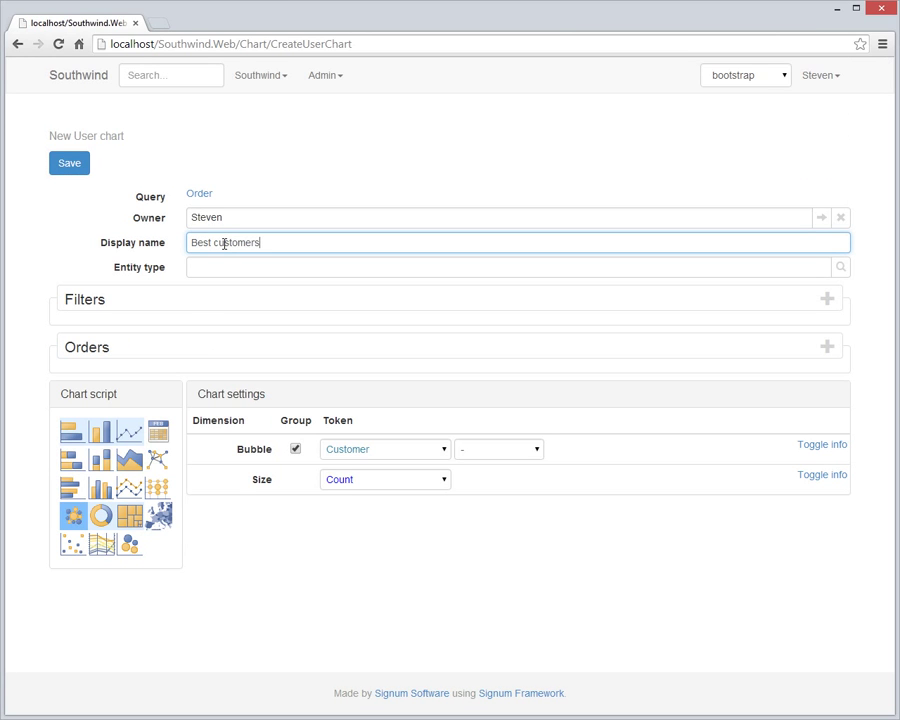
pyautogui.click(80, 165)
# Return to the Order query, start another chart and choose the area chart script.
pyautogui.click(208, 194)
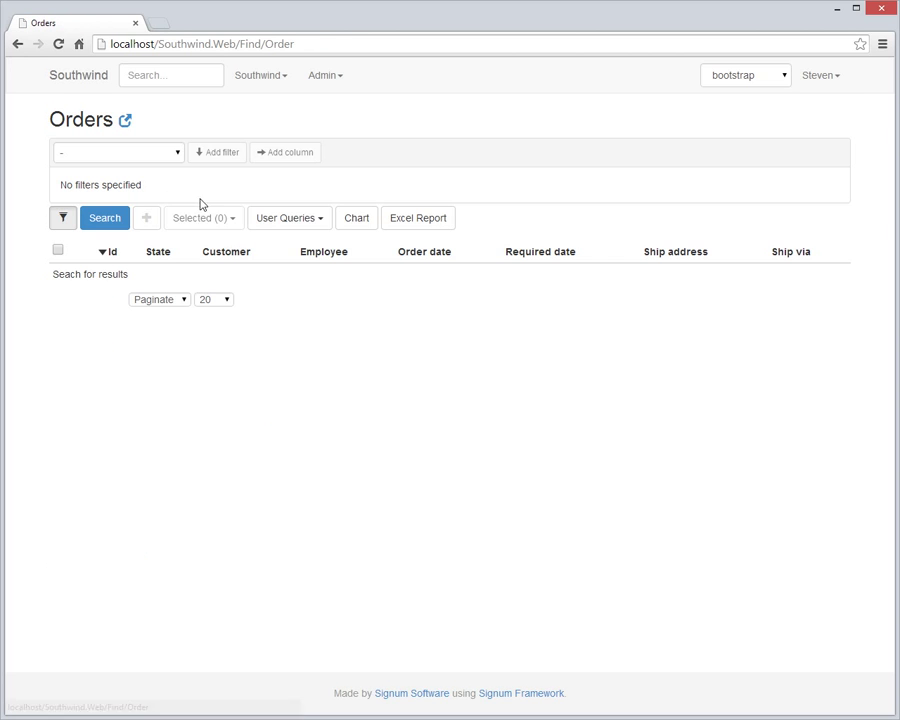
pyautogui.click(358, 226)
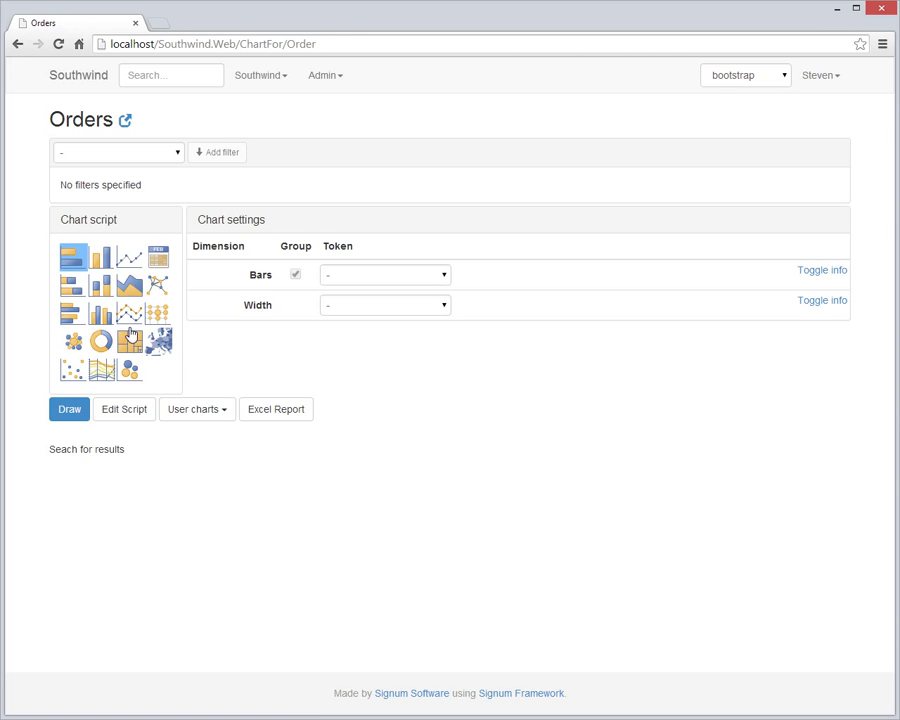
pyautogui.click(129, 285)
# Set the area chart's horizontal axis to Order date grouped by Month Start.
pyautogui.click(370, 276)
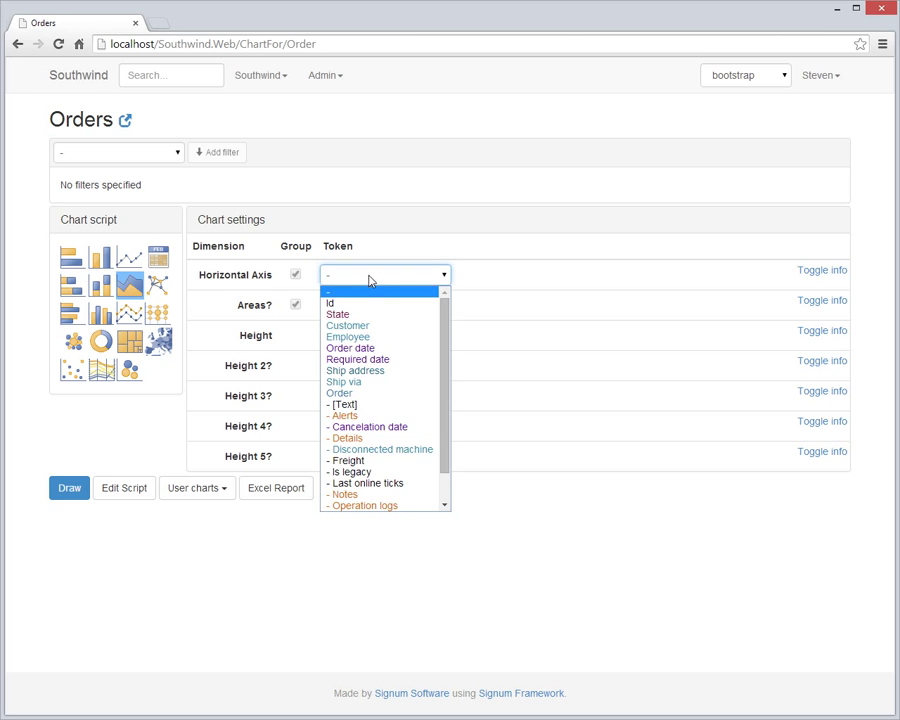
pyautogui.click(370, 348)
pyautogui.click(492, 276)
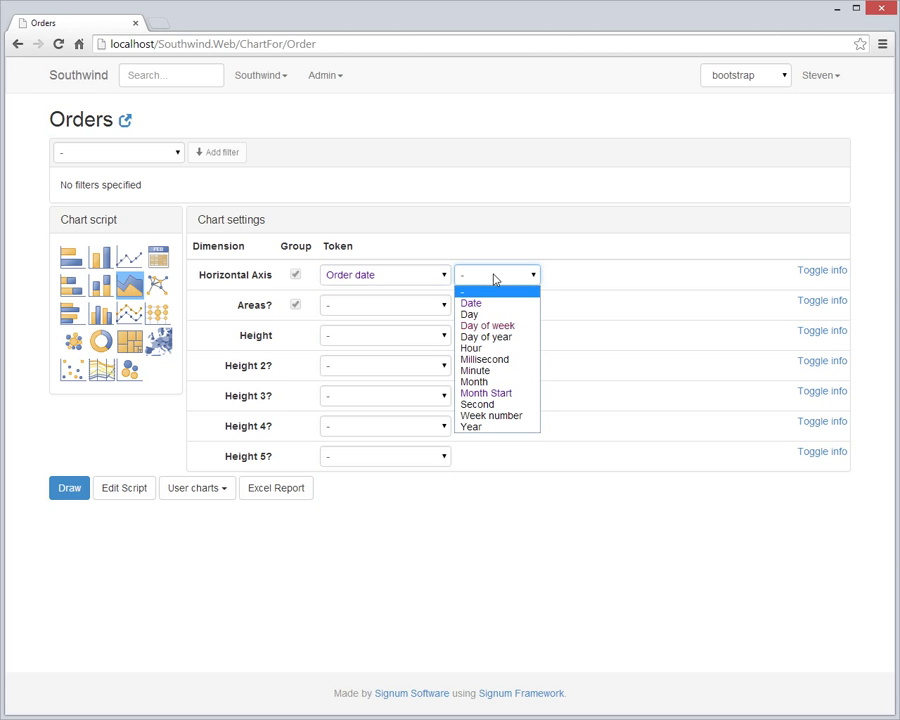
pyautogui.click(498, 393)
# Set the area chart's Areas dimension to Employee and its Height to the Sum of the order's Total price.
pyautogui.click(418, 305)
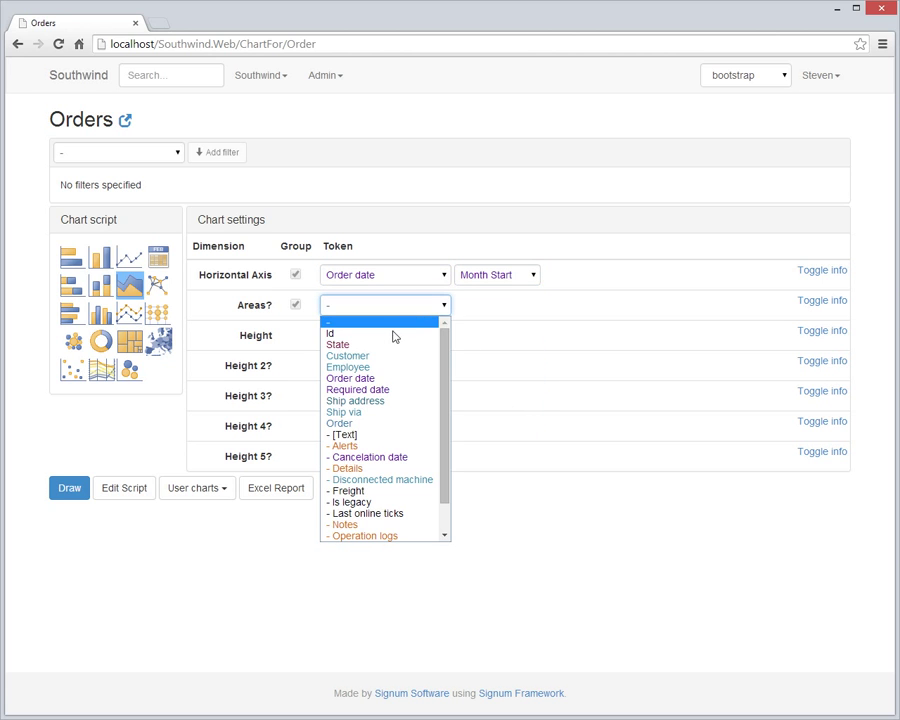
pyautogui.click(376, 367)
pyautogui.click(384, 337)
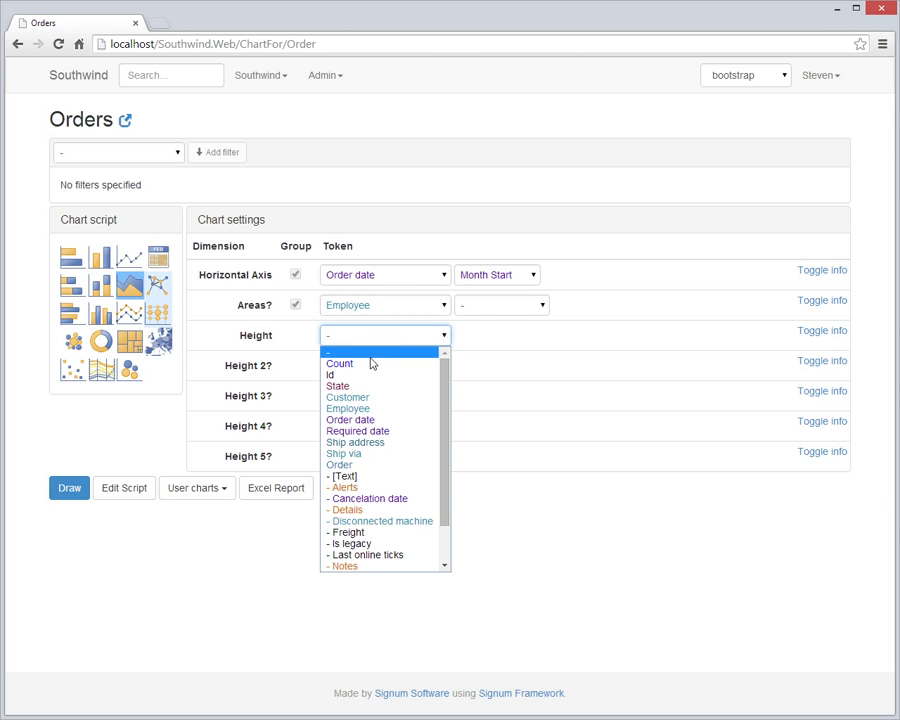
pyautogui.scroll(-2, 367, 375)
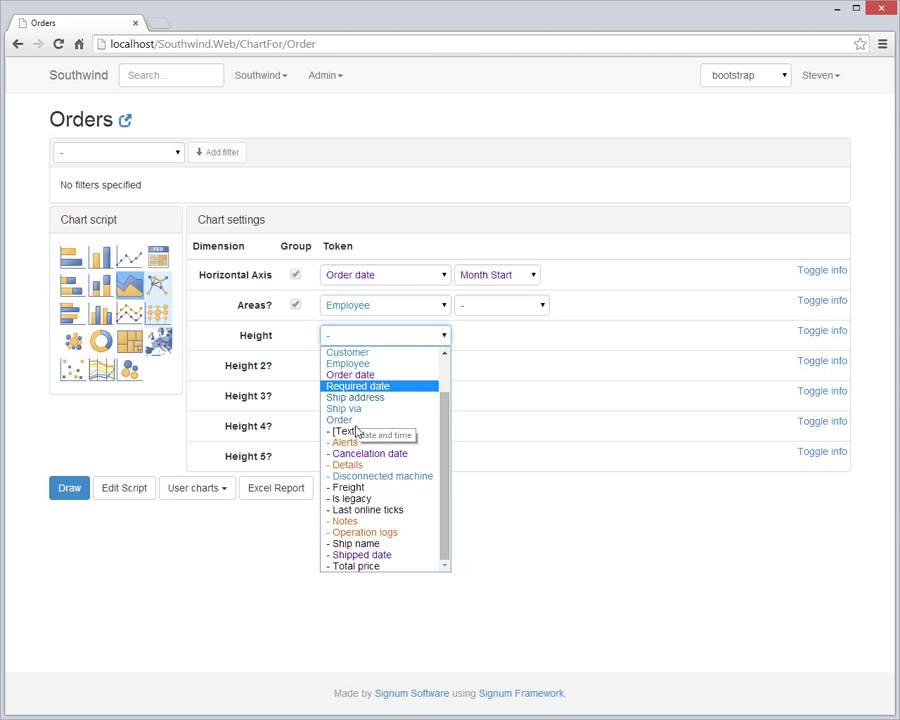
pyautogui.click(363, 562)
pyautogui.click(600, 336)
pyautogui.click(595, 372)
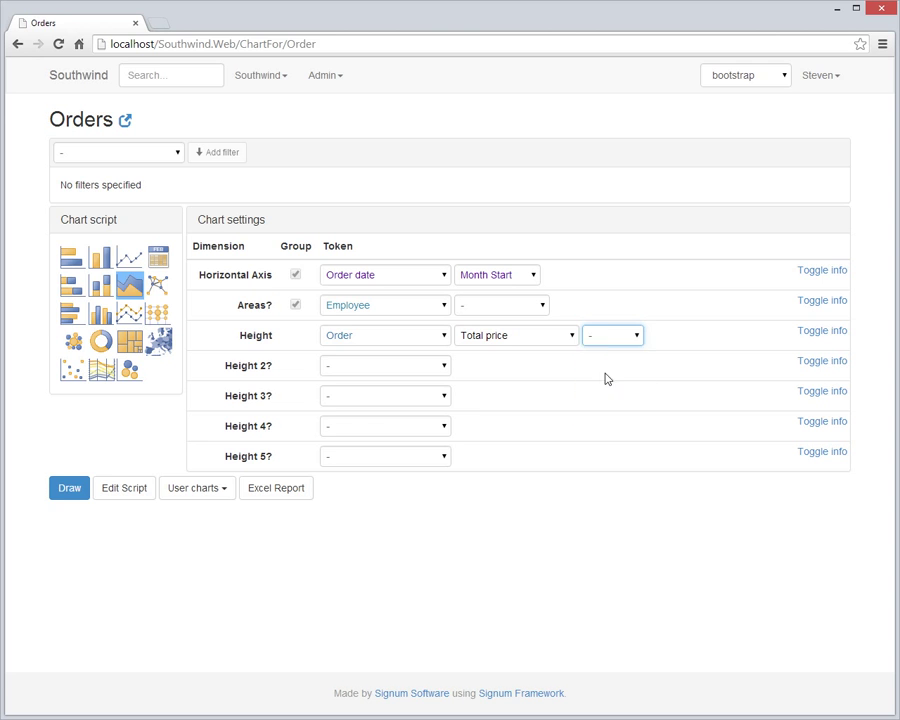
# Draw the area chart and sort its data ascending by the Month Start of Order date.
pyautogui.click(58, 490)
pyautogui.scroll(-2, 145, 450)
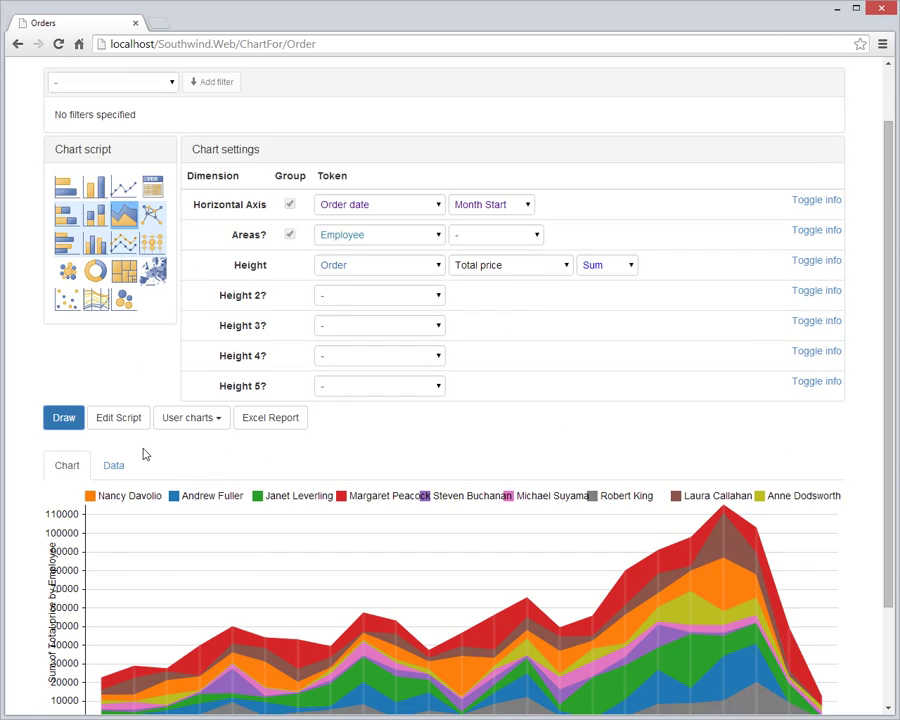
pyautogui.click(108, 341)
pyautogui.click(115, 366)
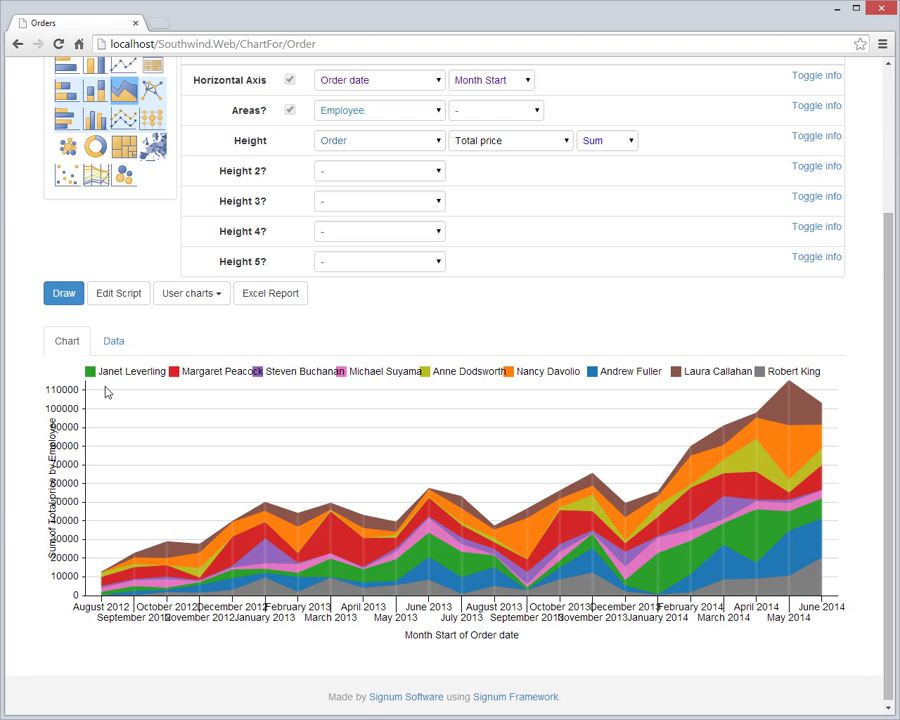
# Create a user chart from the area chart with the display name "Evolution" and save it.
pyautogui.click(198, 292)
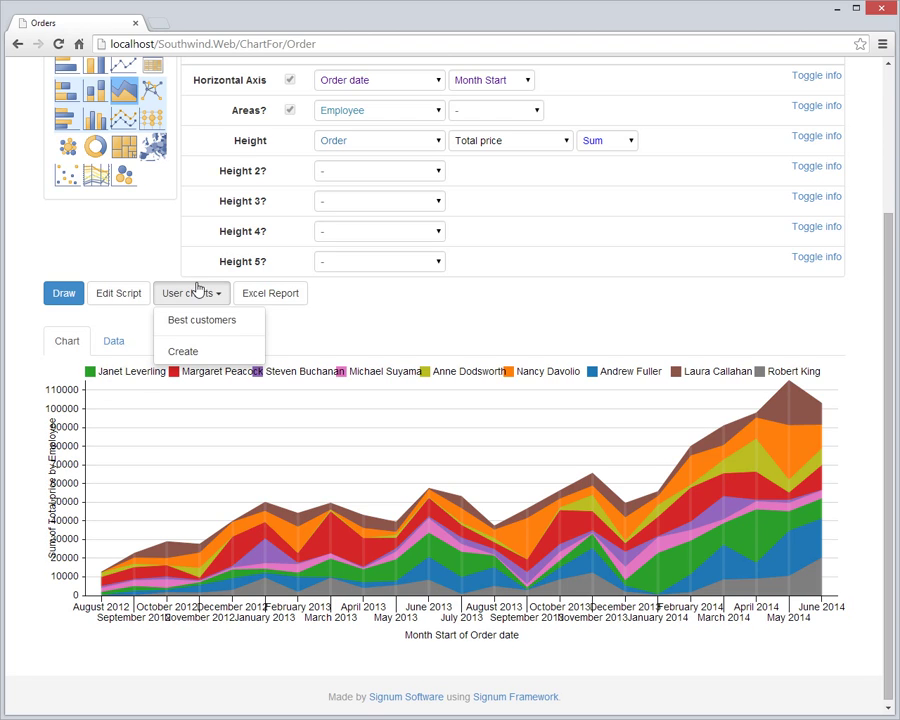
pyautogui.click(185, 352)
pyautogui.click(229, 242)
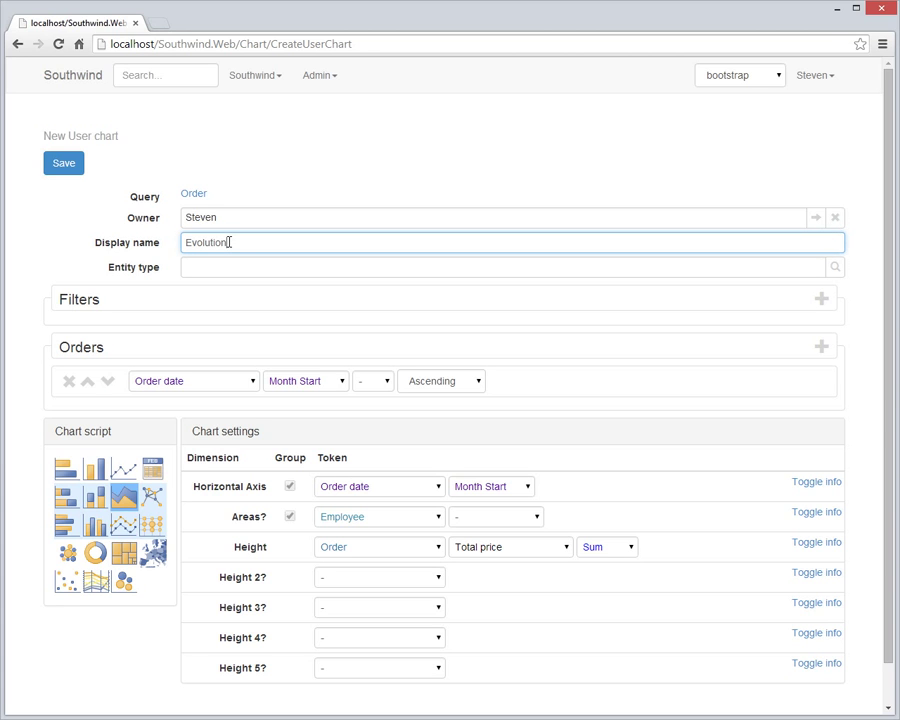
pyautogui.click(63, 162)
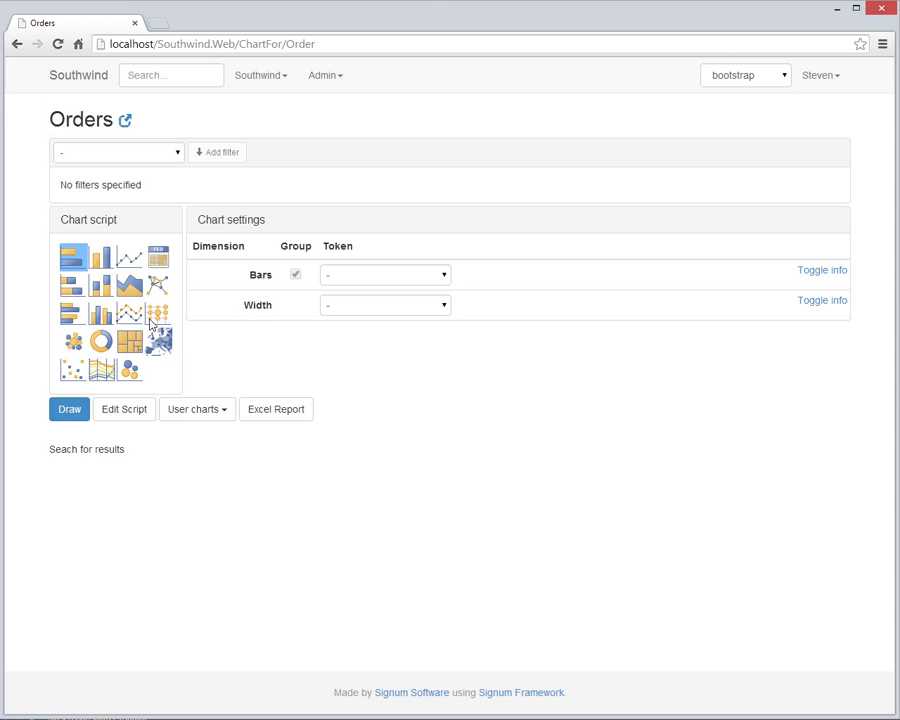
# In a new Orders chart, choose the dot-grid chart script and set the horizontal axis to Required date by Week number.
pyautogui.click(157, 313)
pyautogui.click(376, 275)
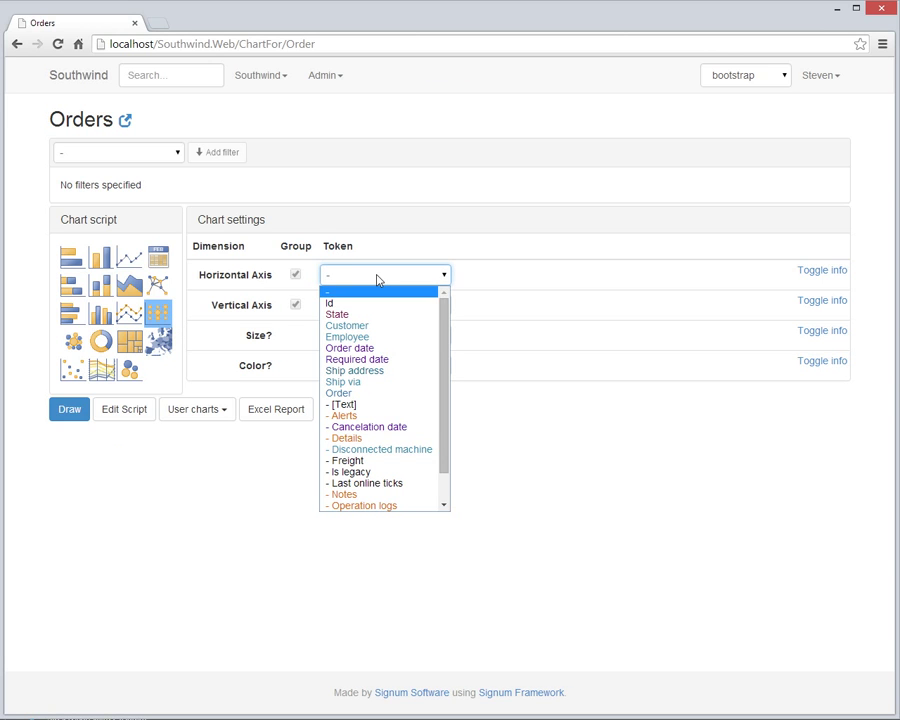
pyautogui.click(388, 358)
pyautogui.click(494, 276)
pyautogui.press('w')
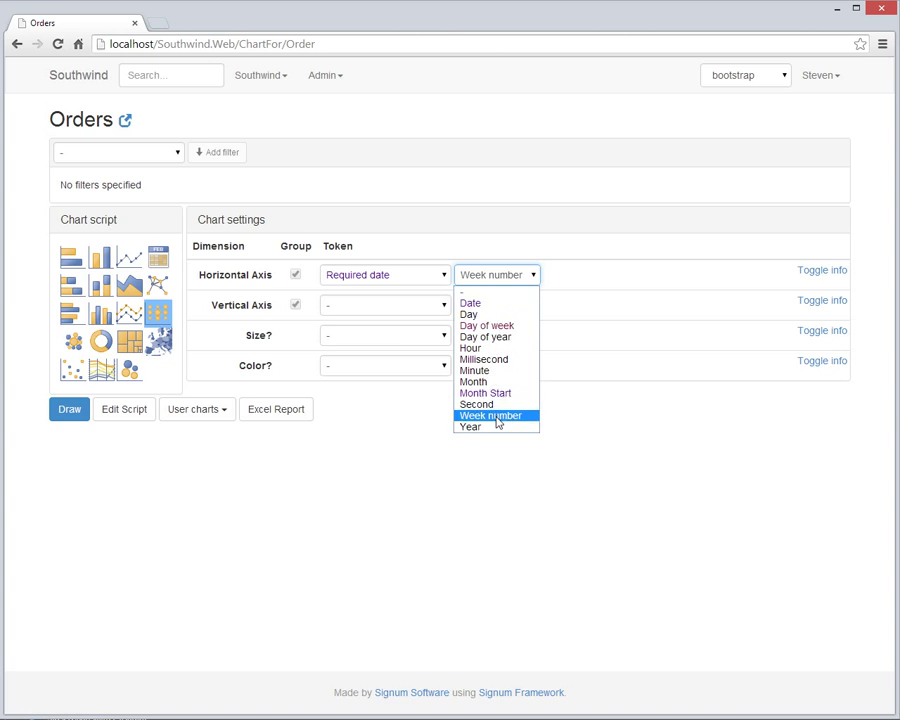
pyautogui.press('Return')
# Set the vertical axis to Employee and the Size to Count, and draw the chart.
pyautogui.click(389, 305)
pyautogui.click(360, 367)
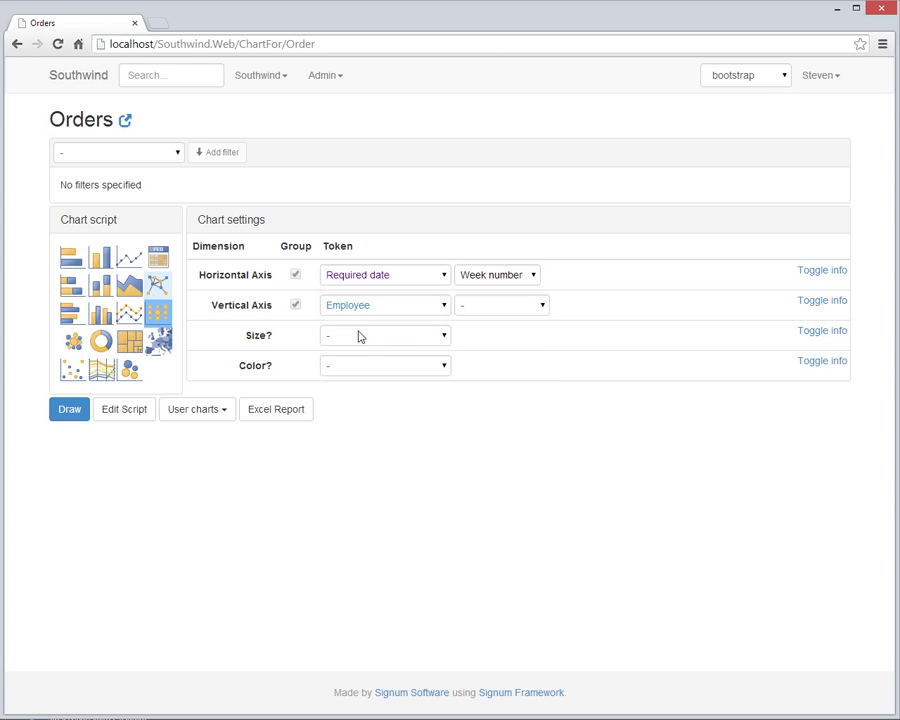
pyautogui.click(358, 335)
pyautogui.click(341, 364)
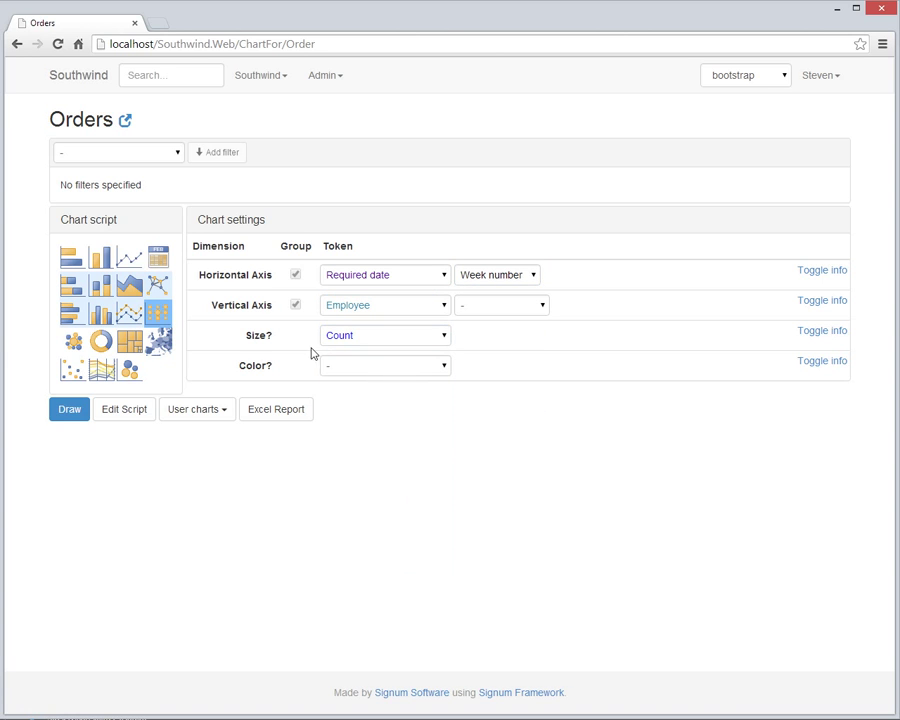
pyautogui.click(62, 414)
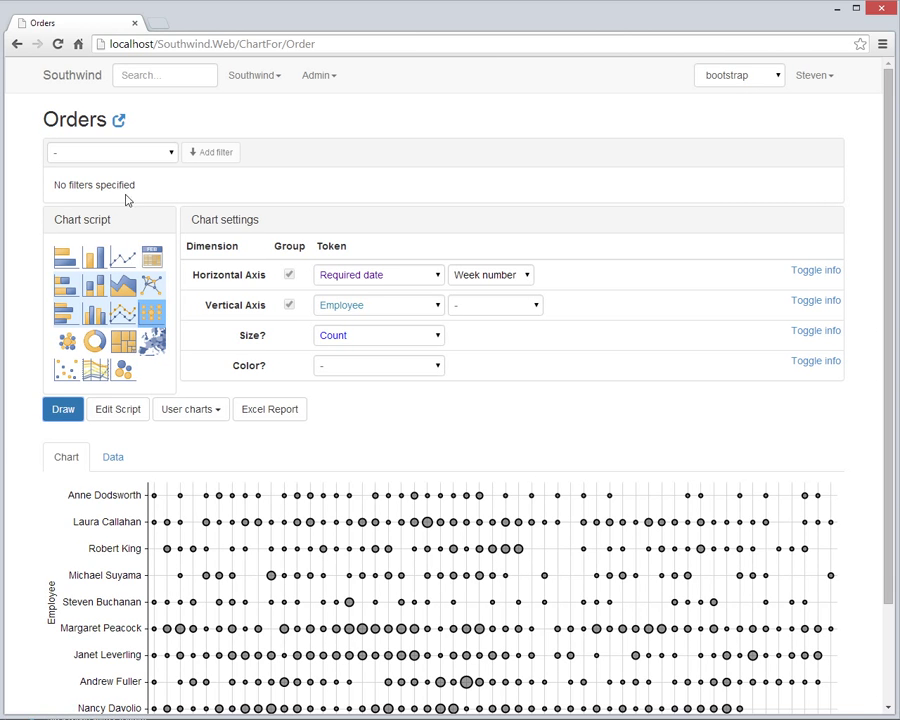
# Add a filter restricting the chart to orders whose State is equal to Ordered.
pyautogui.click(108, 153)
pyautogui.click(98, 200)
pyautogui.click(209, 153)
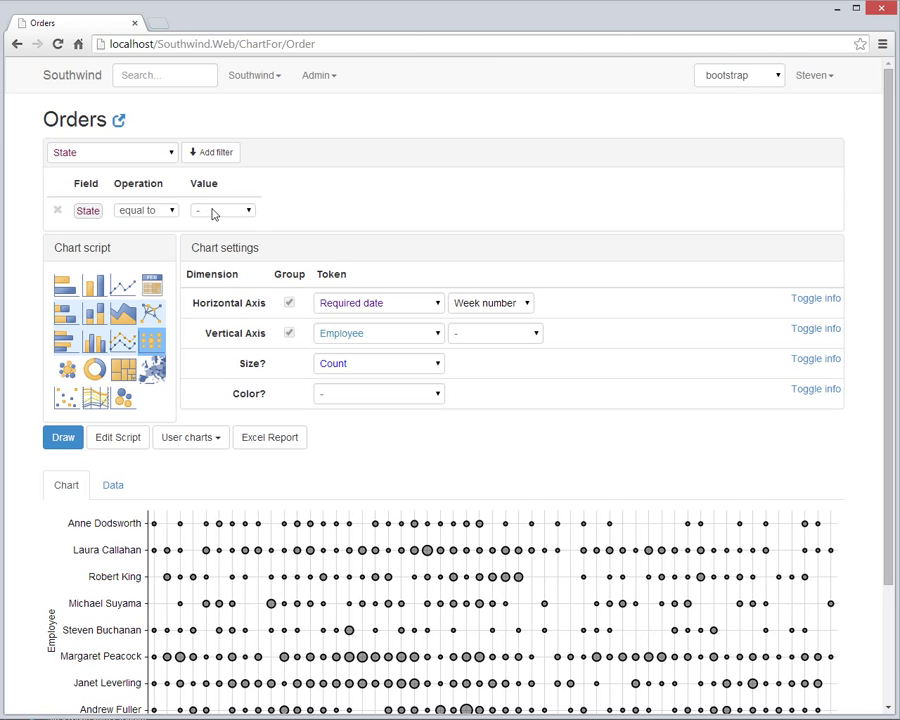
pyautogui.click(213, 213)
pyautogui.click(210, 232)
# Add a filter for Required date greater than 7/14/2014 21:21 and redraw the chart.
pyautogui.click(158, 155)
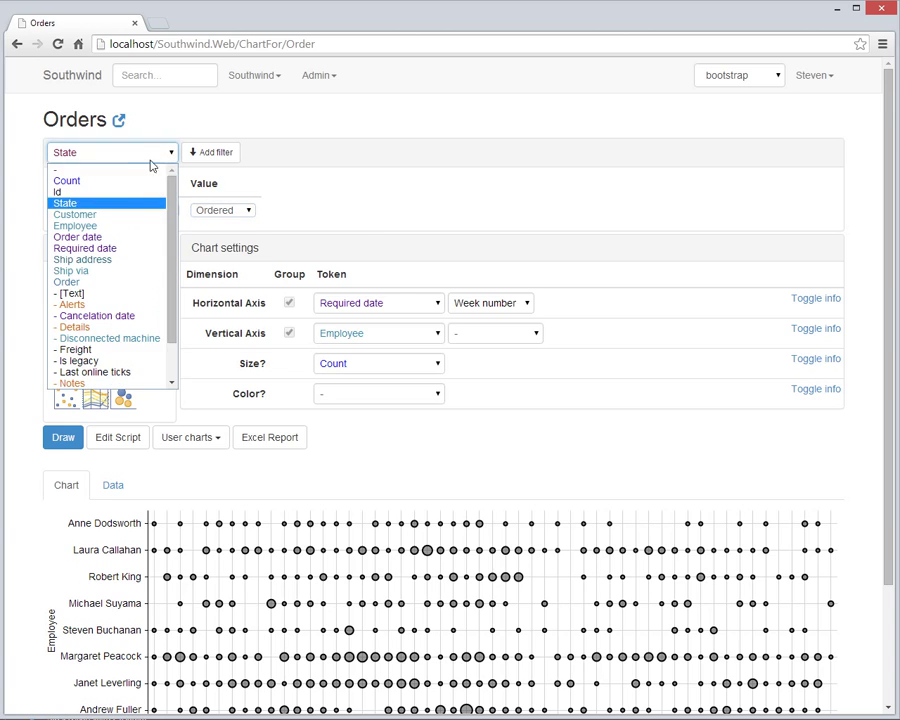
pyautogui.click(130, 248)
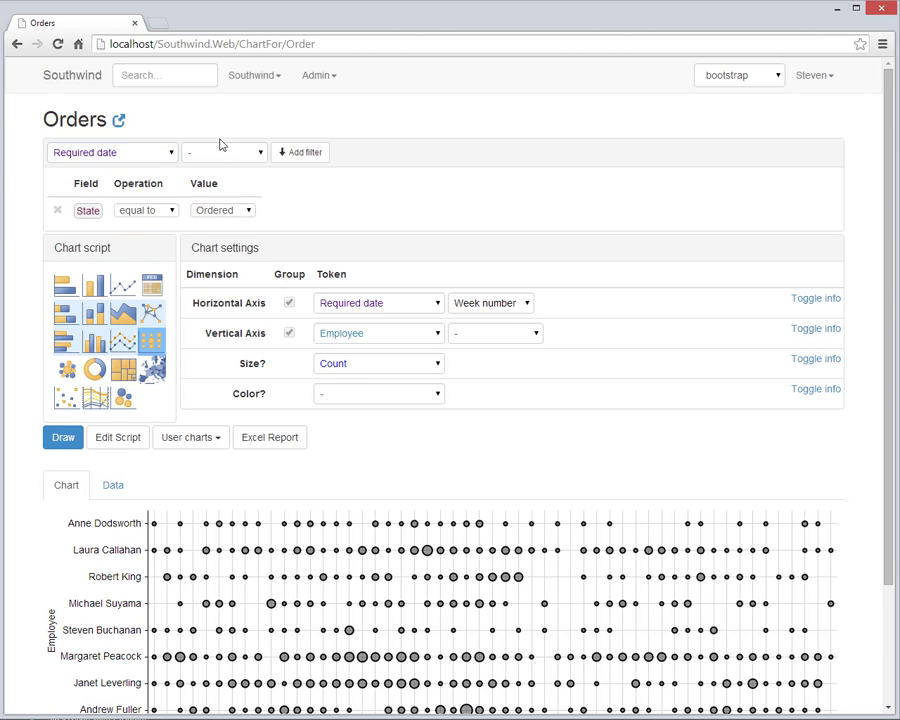
pyautogui.click(300, 153)
pyautogui.click(177, 243)
pyautogui.click(180, 278)
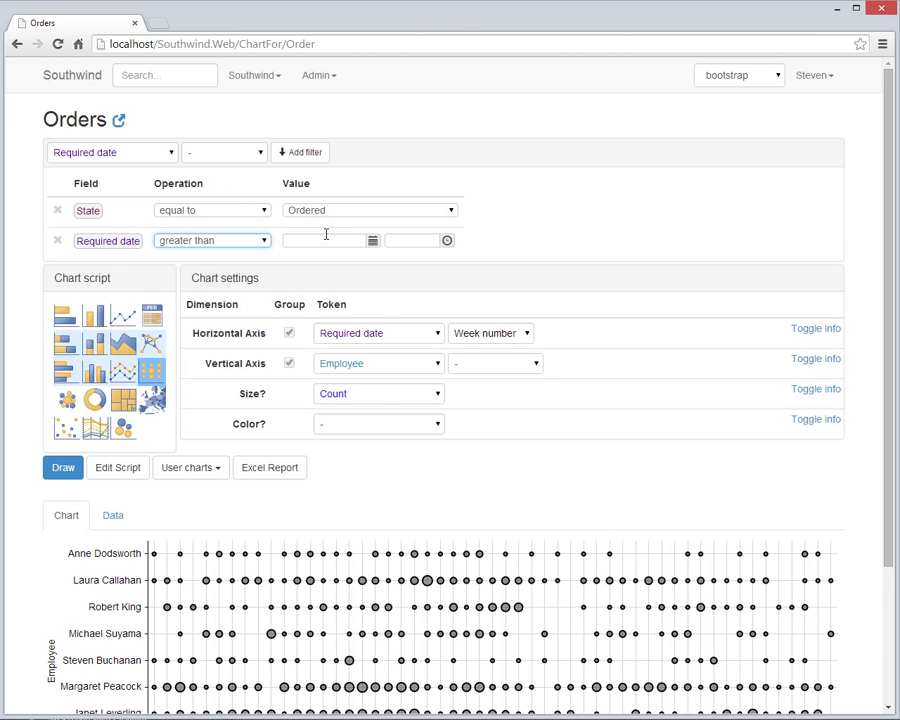
pyautogui.click(340, 238)
pyautogui.click(315, 345)
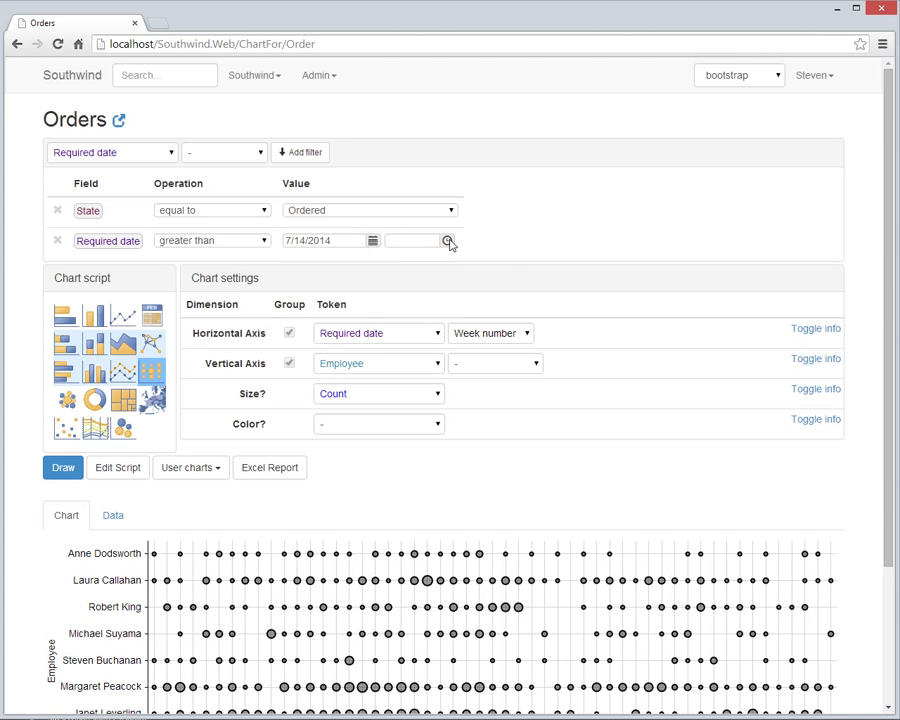
pyautogui.click(447, 241)
pyautogui.click(62, 467)
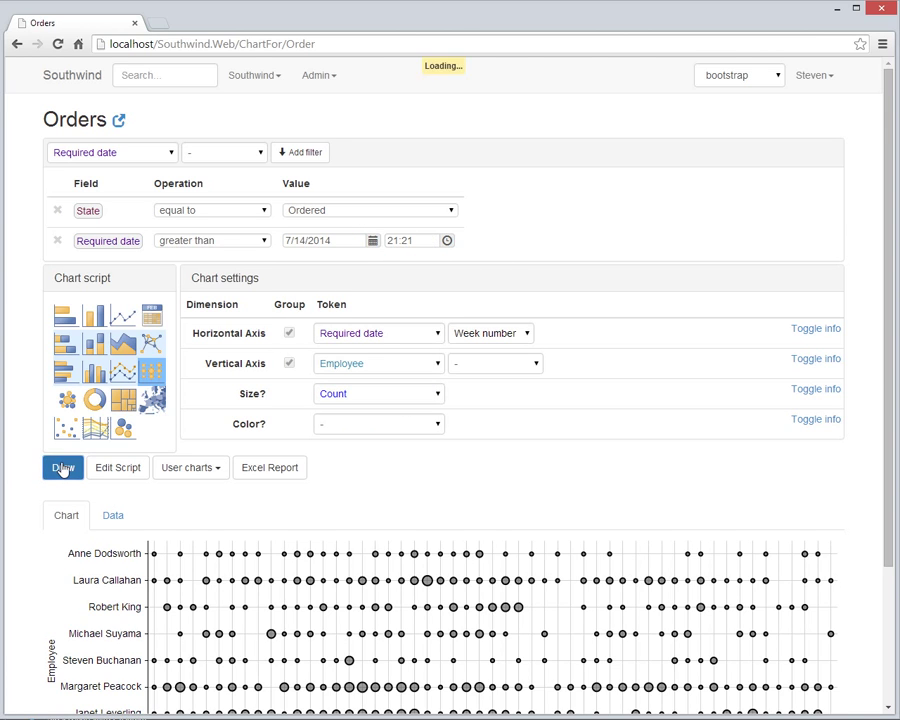
pyautogui.scroll(-3, 201, 352)
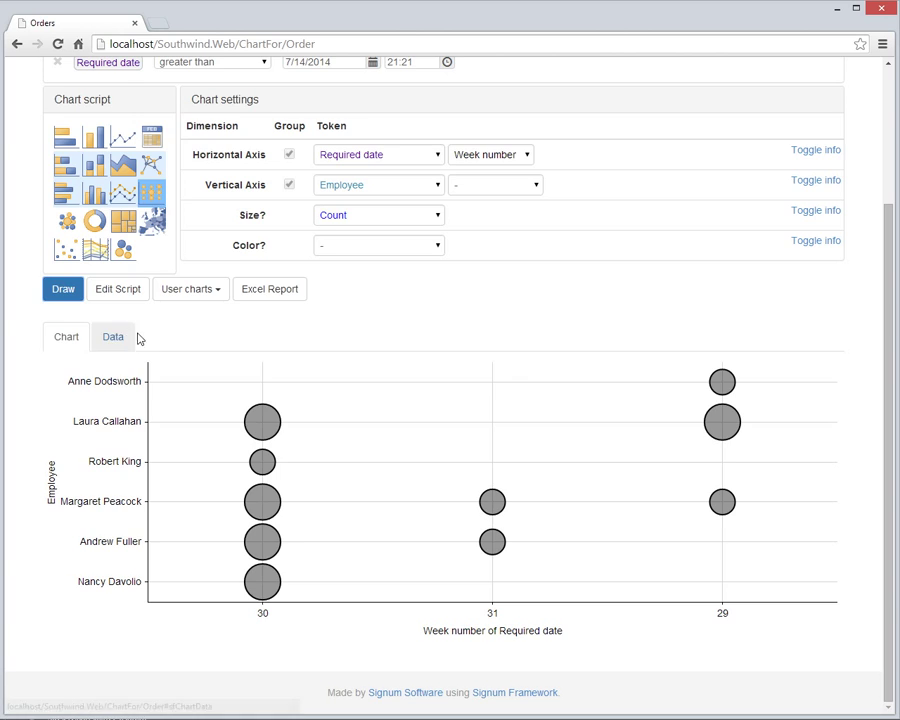
# Set the chart's Color dimension to the Sum of the order's Total price and redraw it.
pyautogui.scroll(1, 601, 308)
pyautogui.click(433, 316)
pyautogui.scroll(-2, 392, 544)
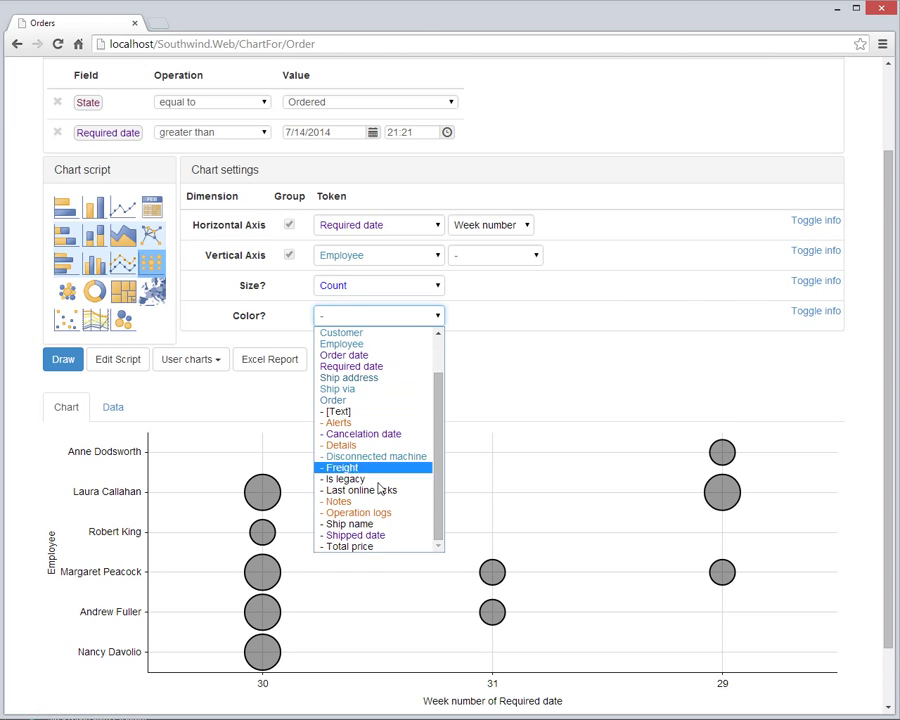
pyautogui.click(388, 535)
pyautogui.click(598, 315)
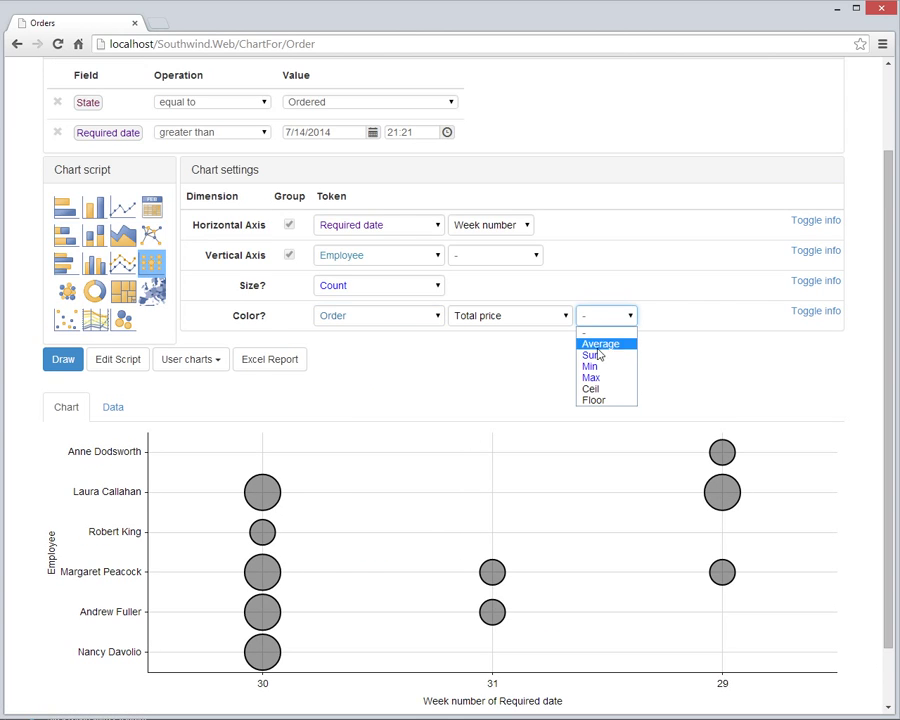
pyautogui.click(597, 353)
pyautogui.click(63, 359)
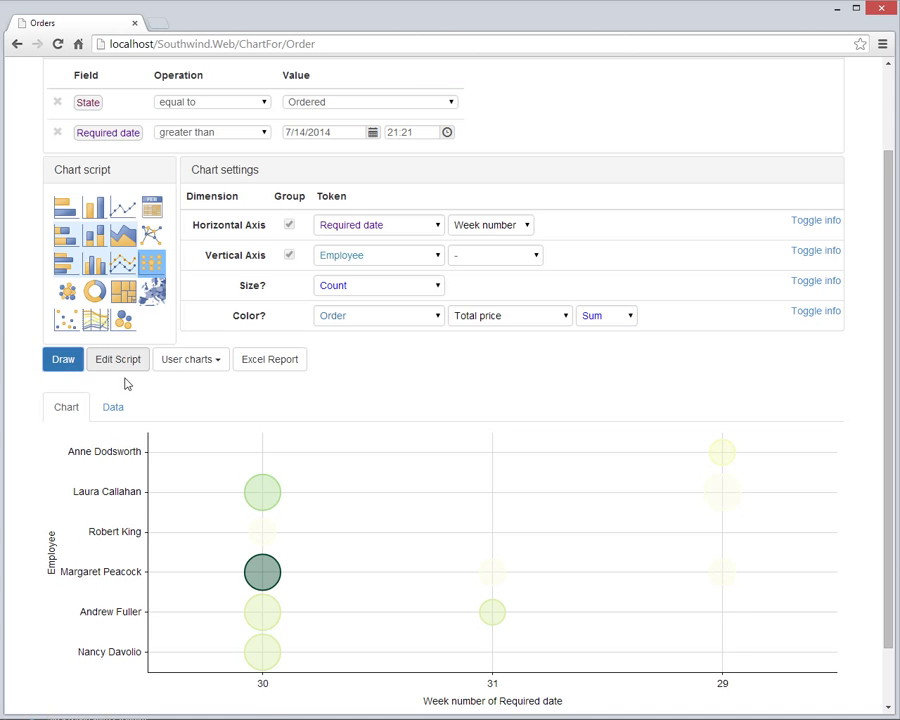
# Change the Color dimension's ColorSet to RdYlGn and redraw the chart.
pyautogui.click(815, 311)
pyautogui.click(571, 367)
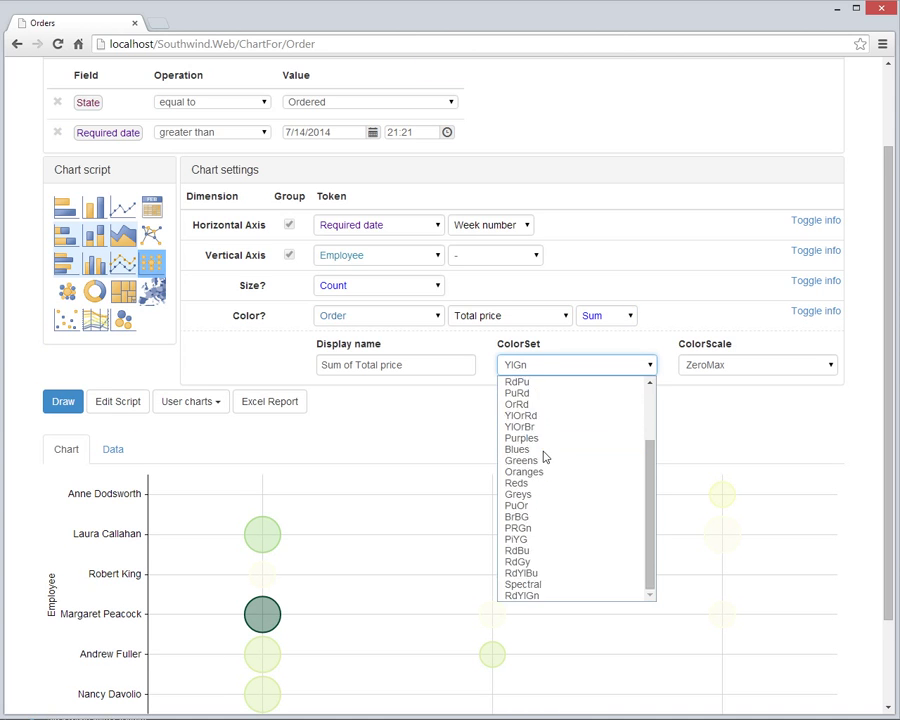
pyautogui.click(536, 597)
pyautogui.click(62, 402)
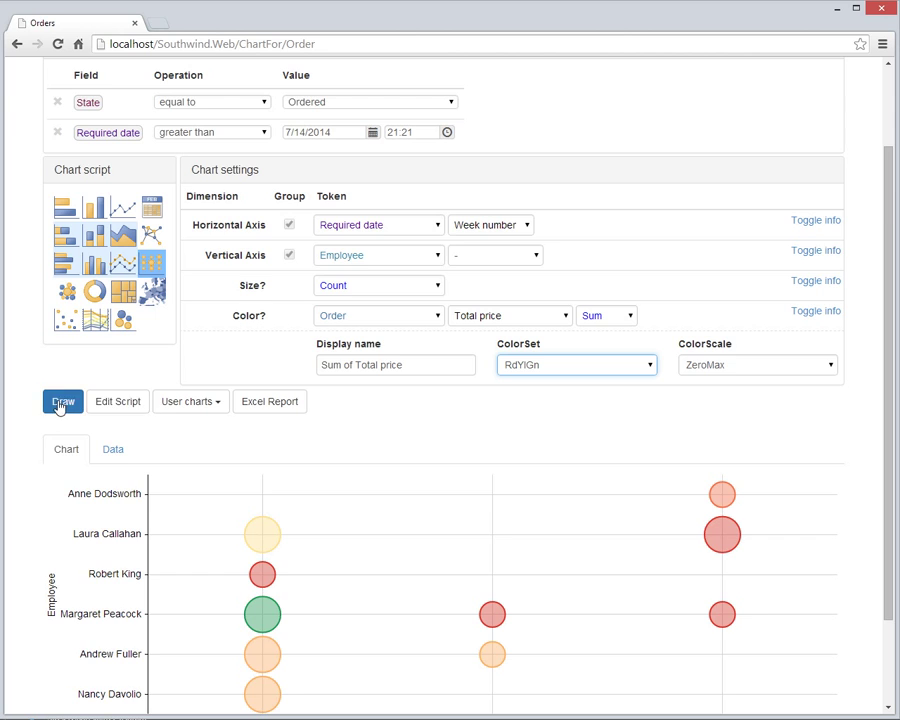
# Create a user chart with the Required date filter value yyyy/mm/dd 00:00:00 and the display name "Workload", and save it.
pyautogui.scroll(-2, 120, 405)
pyautogui.click(219, 292)
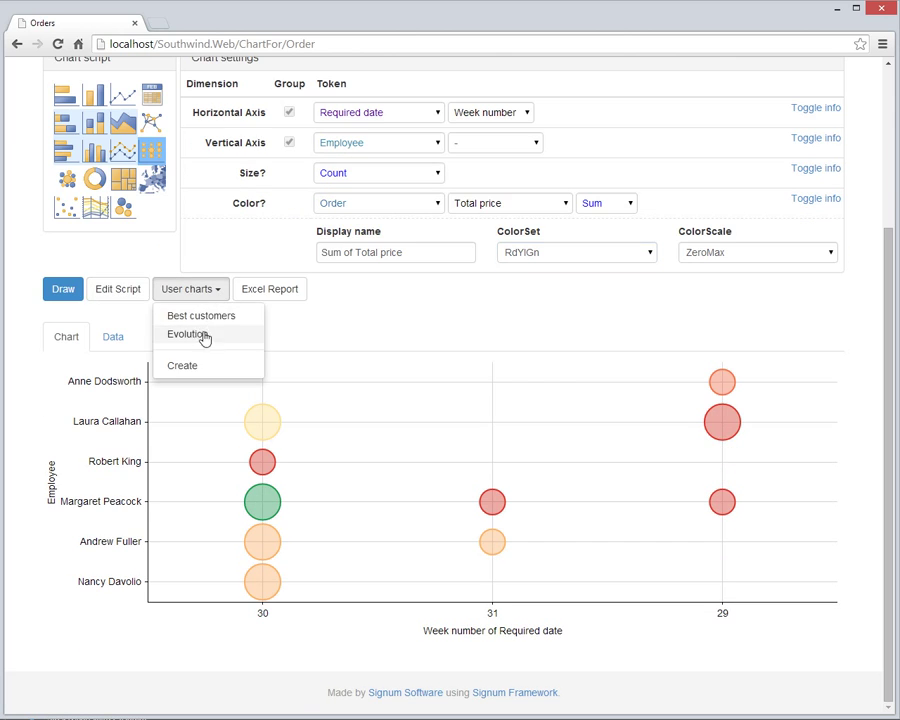
pyautogui.click(178, 364)
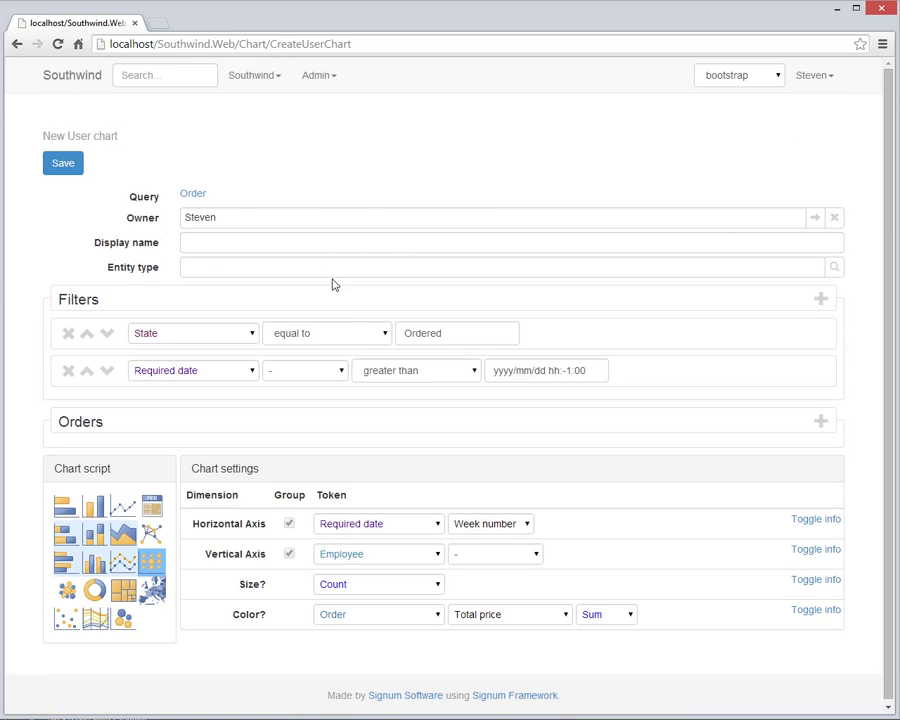
pyautogui.click(566, 376)
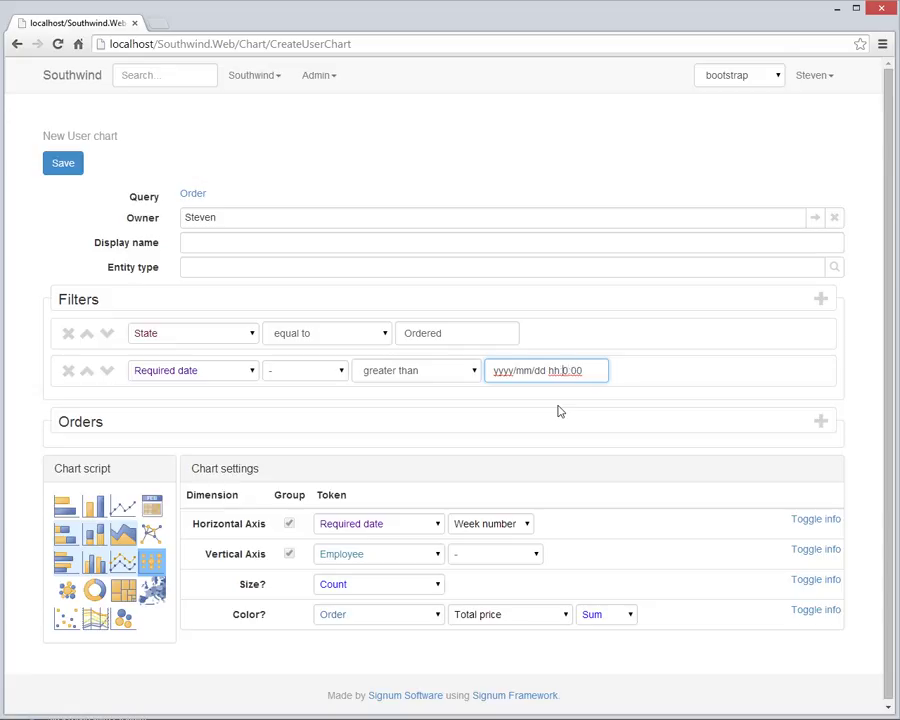
pyautogui.write('00')
pyautogui.click(232, 243)
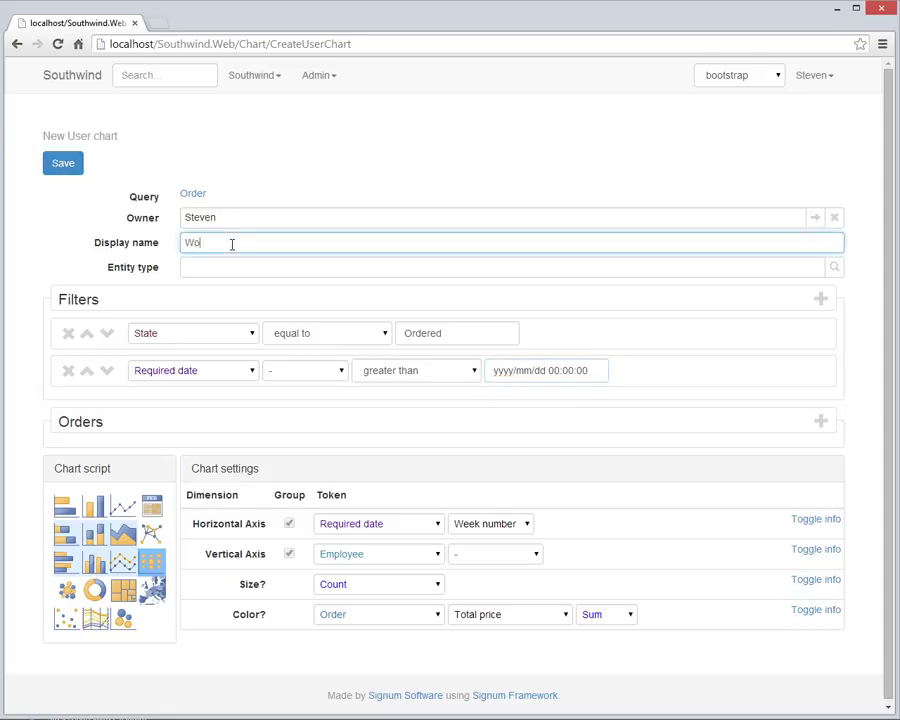
pyautogui.click(73, 165)
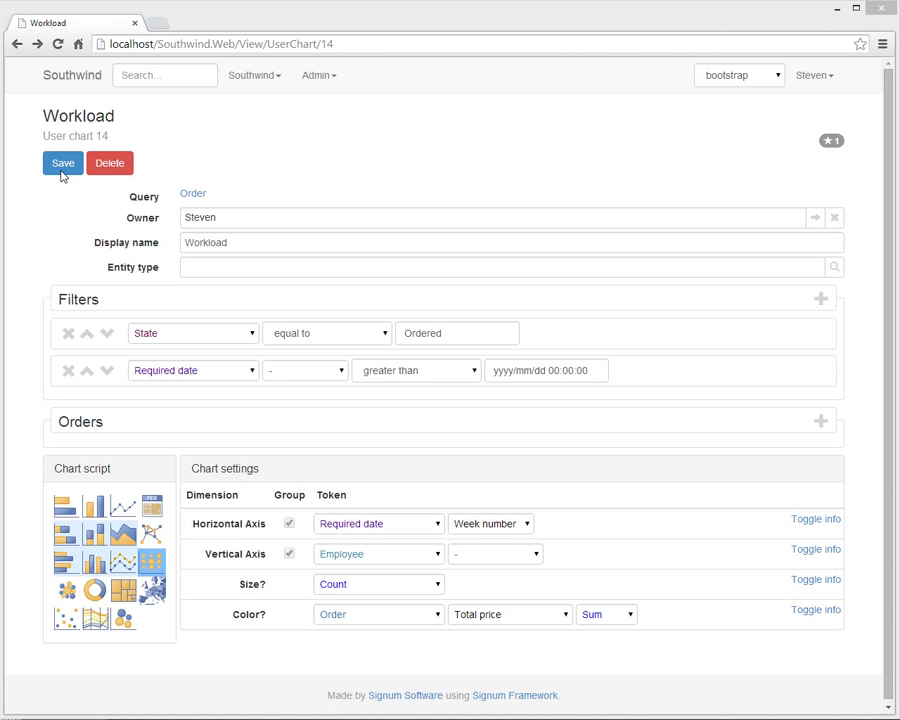
# Search for the OrderLines chart, open it and choose the grouped column chart script.
pyautogui.click(147, 74)
pyautogui.write('cha')
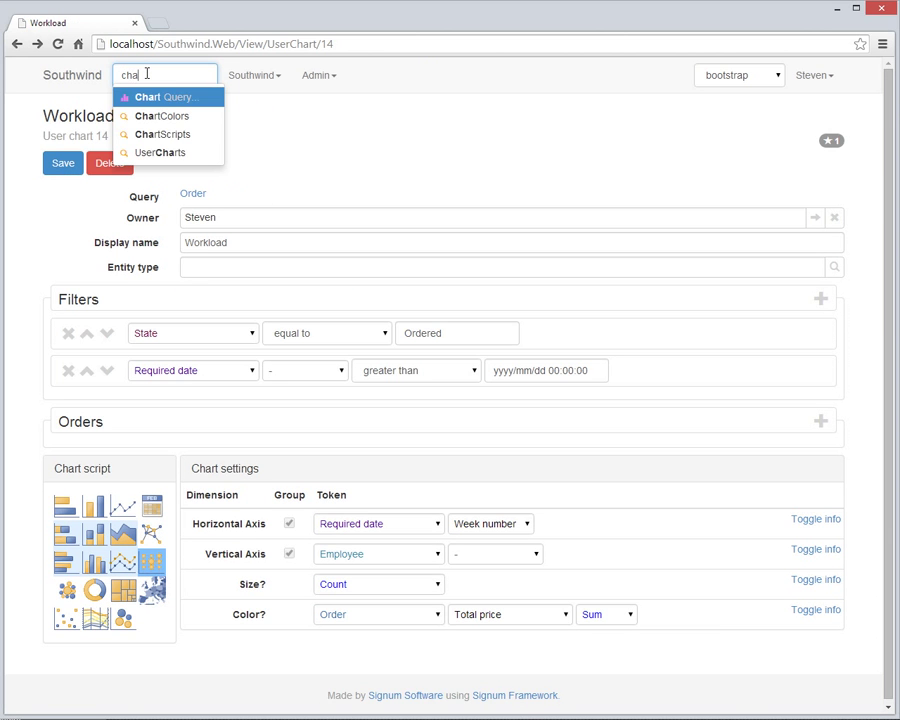
pyautogui.write('rt order')
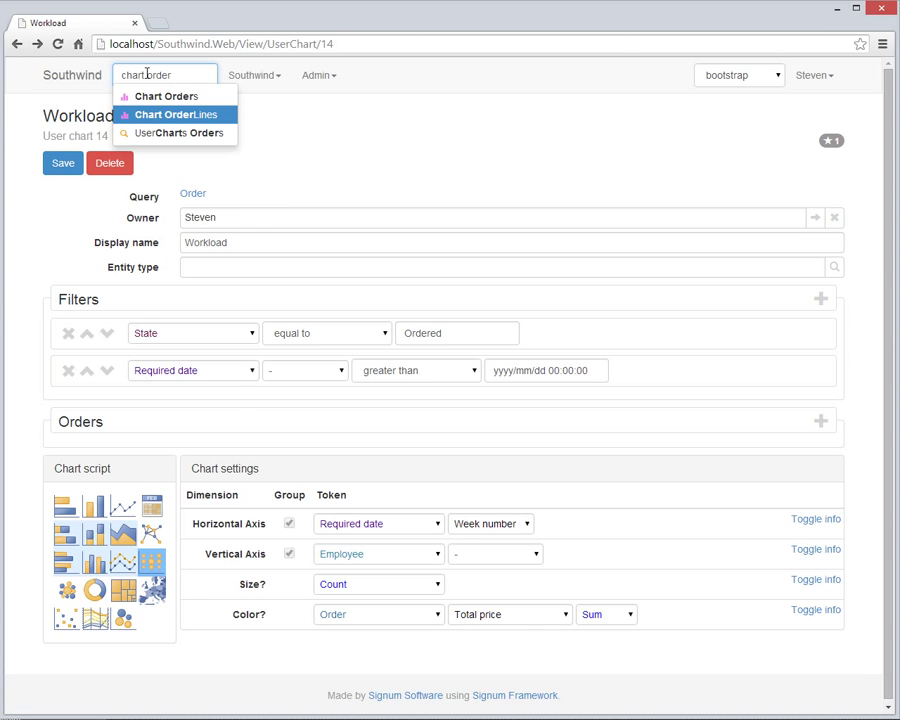
pyautogui.press('Return')
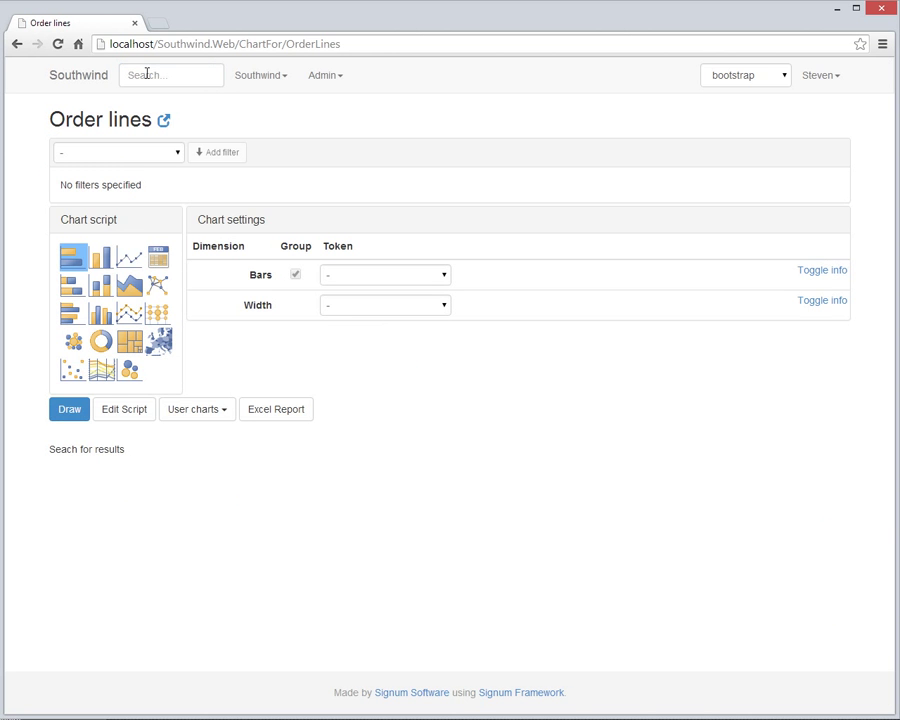
pyautogui.click(101, 313)
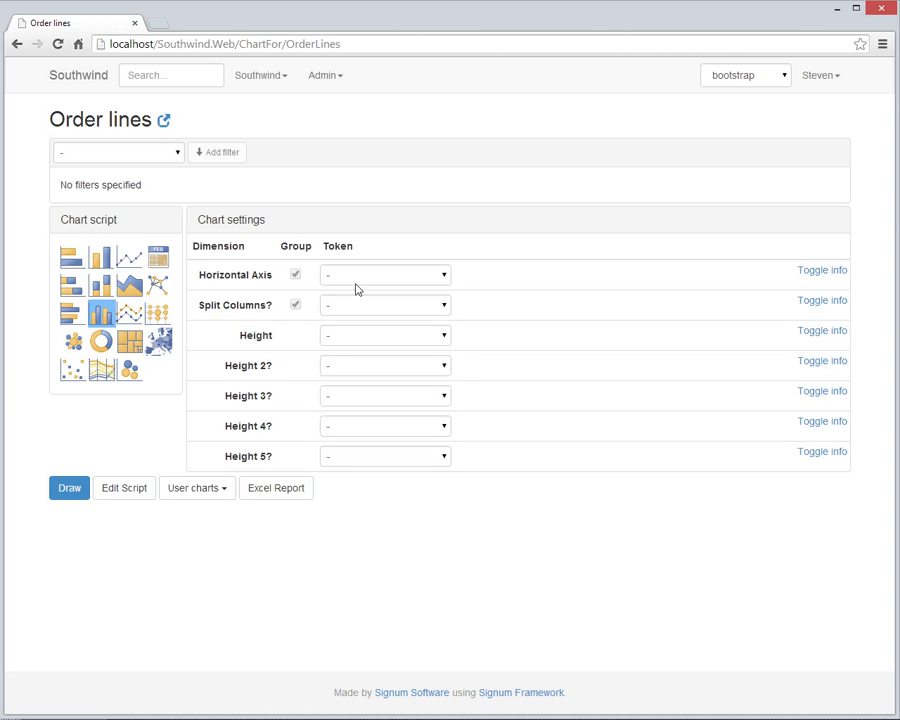
# Set the order lines chart's Horizontal Axis to Product, without splitting the columns.
pyautogui.click(366, 276)
pyautogui.click(360, 314)
pyautogui.click(366, 306)
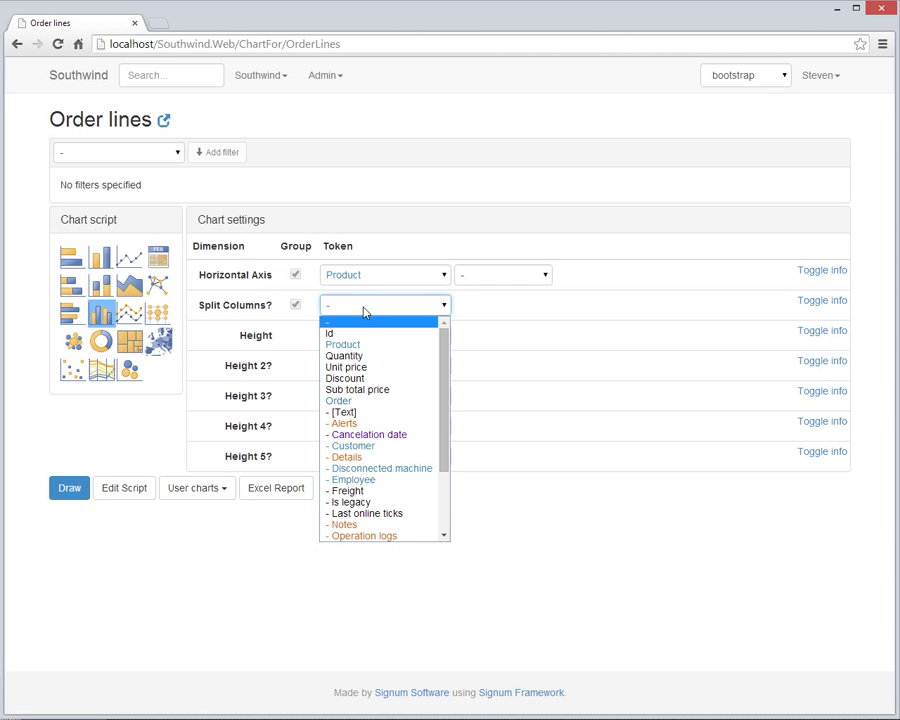
pyautogui.click(364, 306)
# Set the chart's Height dimension to the Average of the product's Units in stock.
pyautogui.click(360, 338)
pyautogui.click(357, 380)
pyautogui.click(480, 337)
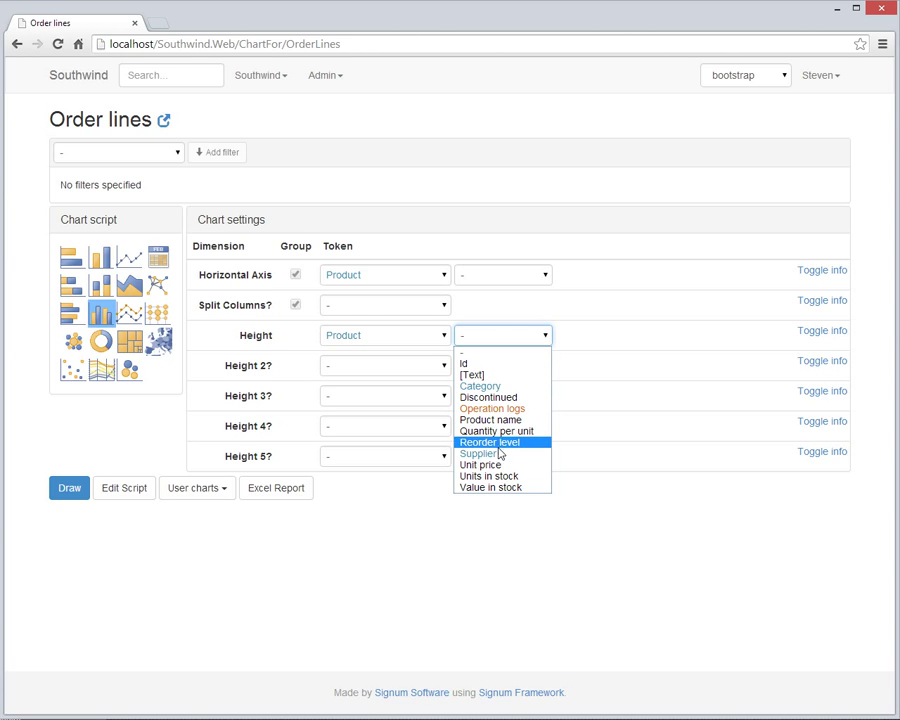
pyautogui.click(489, 476)
pyautogui.click(580, 335)
pyautogui.click(578, 361)
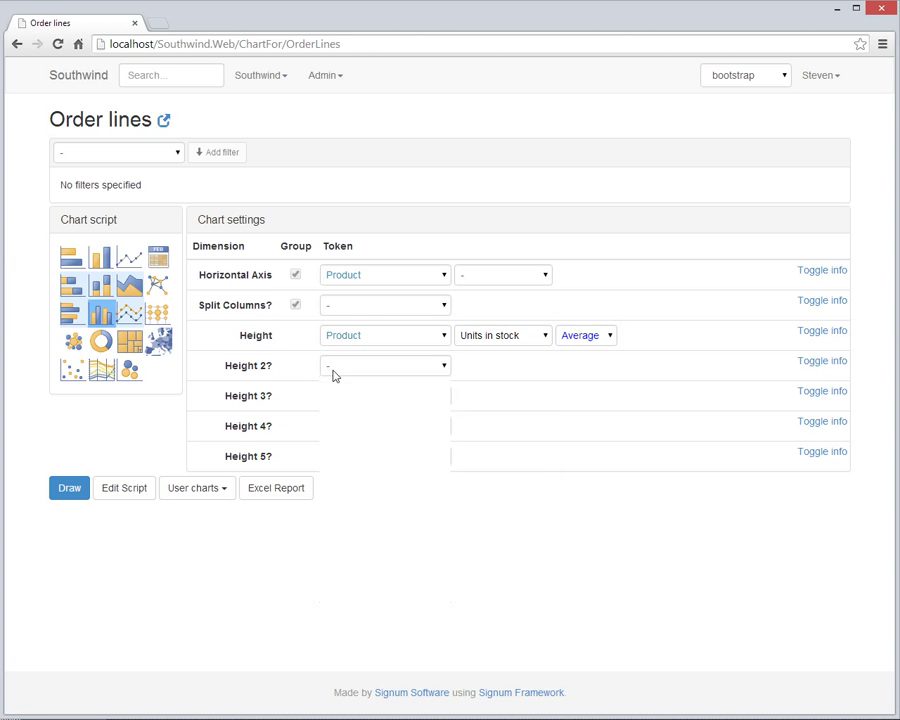
# Set the chart's Height 2 dimension to the Sum of Quantity.
pyautogui.click(337, 368)
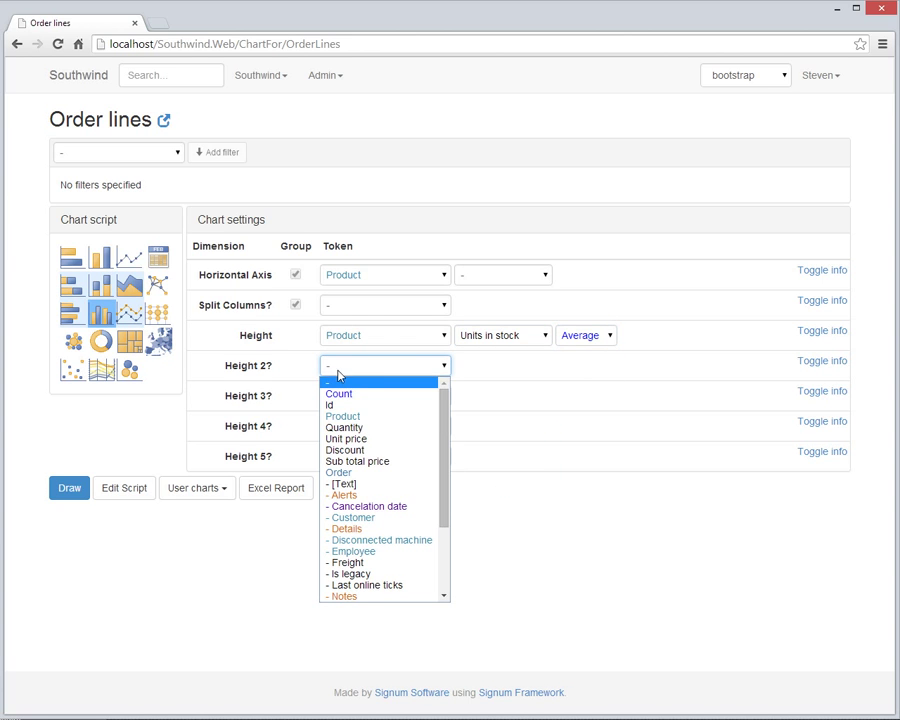
pyautogui.click(368, 427)
pyautogui.click(500, 365)
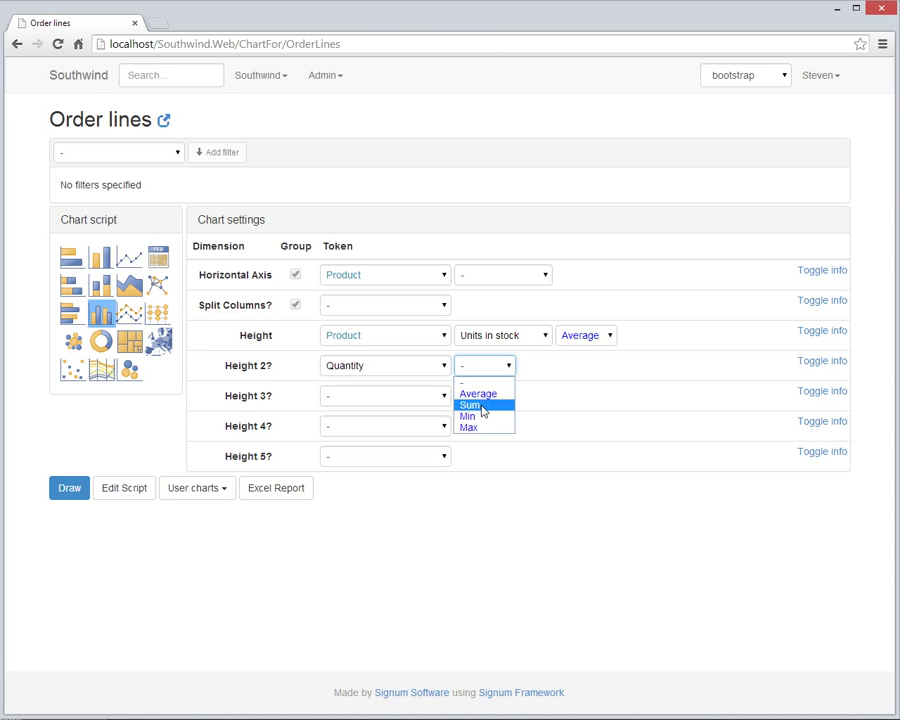
pyautogui.click(480, 405)
# Add a filter requiring the order's State to be equal to Ordered and draw the chart.
pyautogui.click(152, 156)
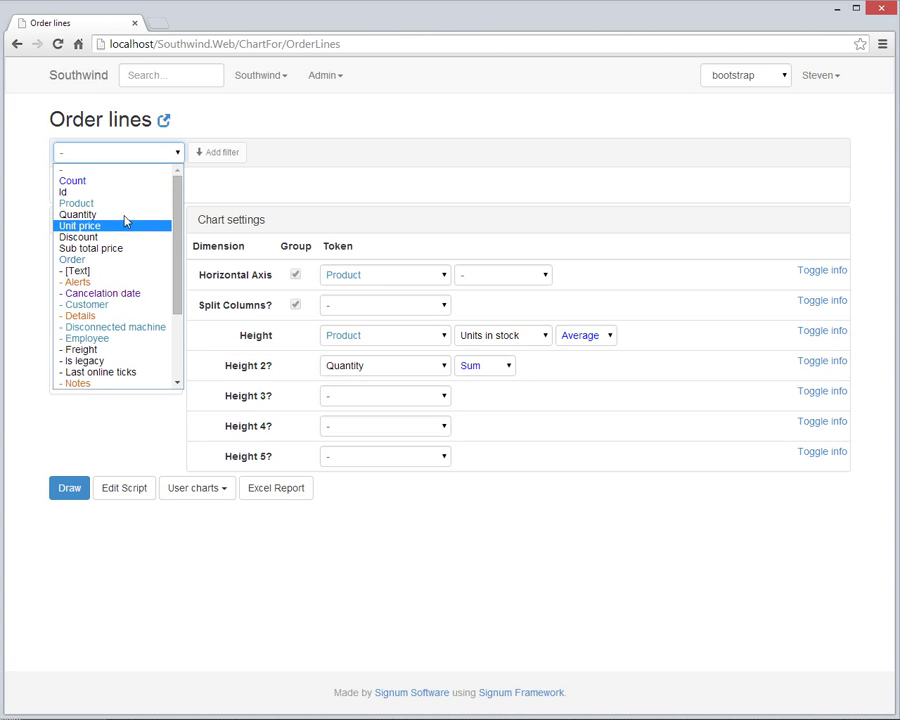
pyautogui.click(106, 259)
pyautogui.click(233, 152)
pyautogui.scroll(-1, 230, 235)
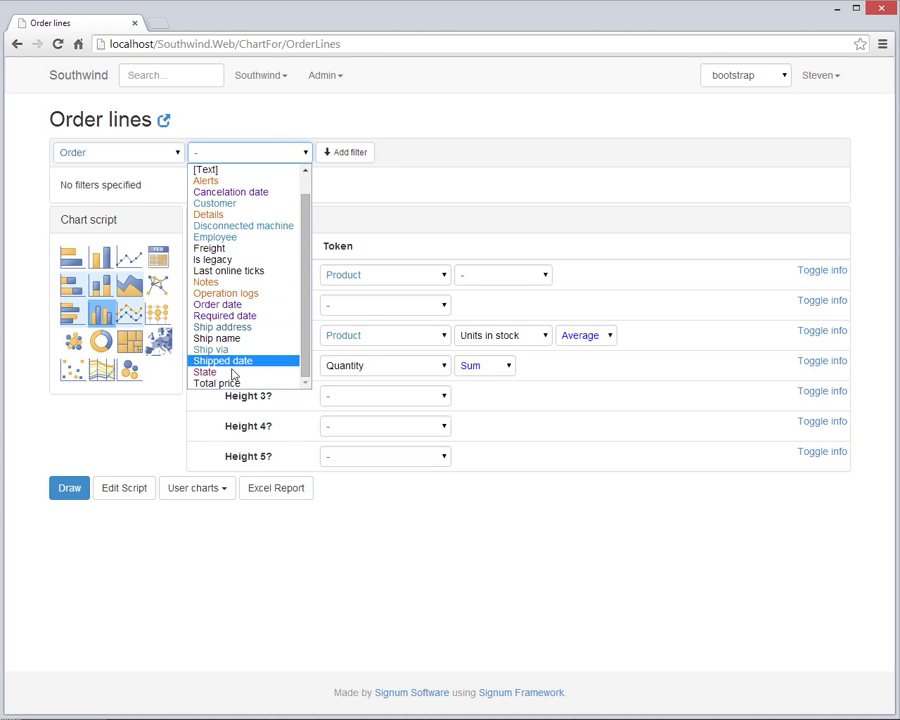
pyautogui.click(230, 375)
pyautogui.click(281, 212)
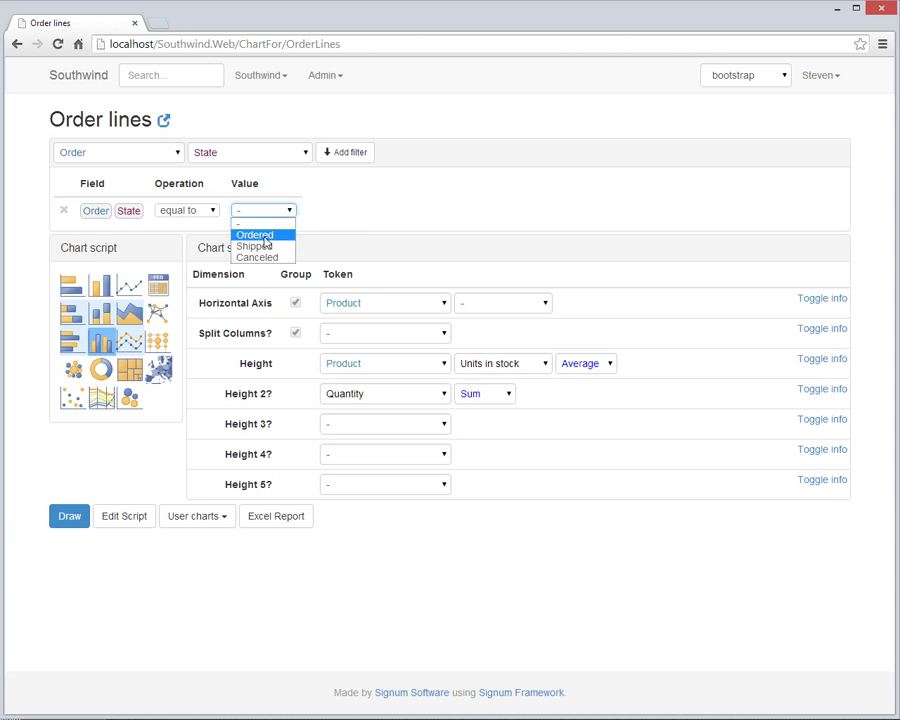
pyautogui.click(254, 233)
pyautogui.click(69, 516)
# Sort the chart data by Average of Units in stock in ascending order and view the reordered columns.
pyautogui.scroll(-3, 180, 385)
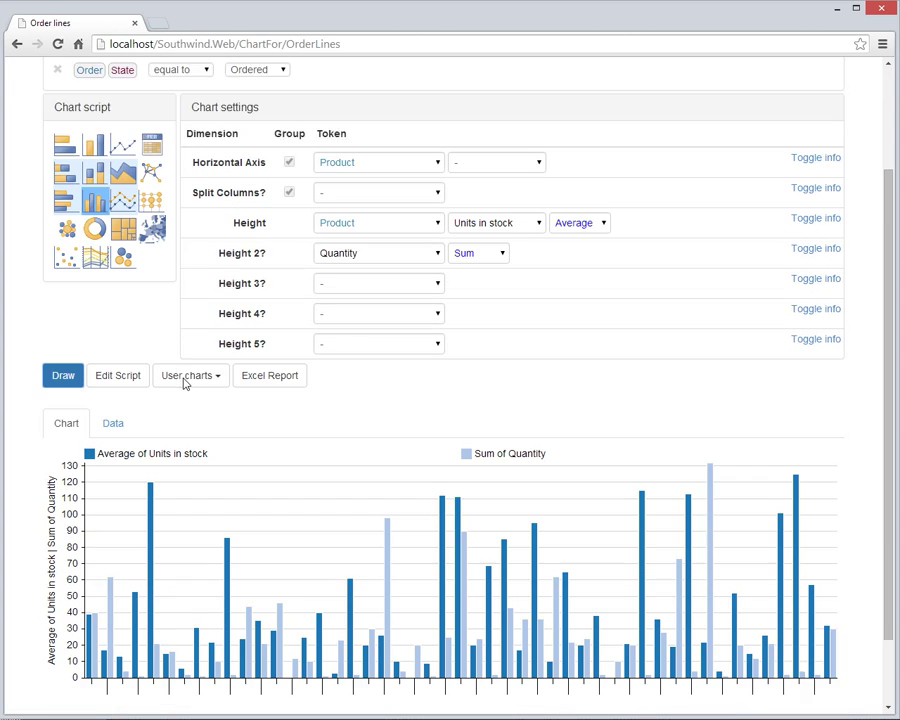
pyautogui.click(112, 340)
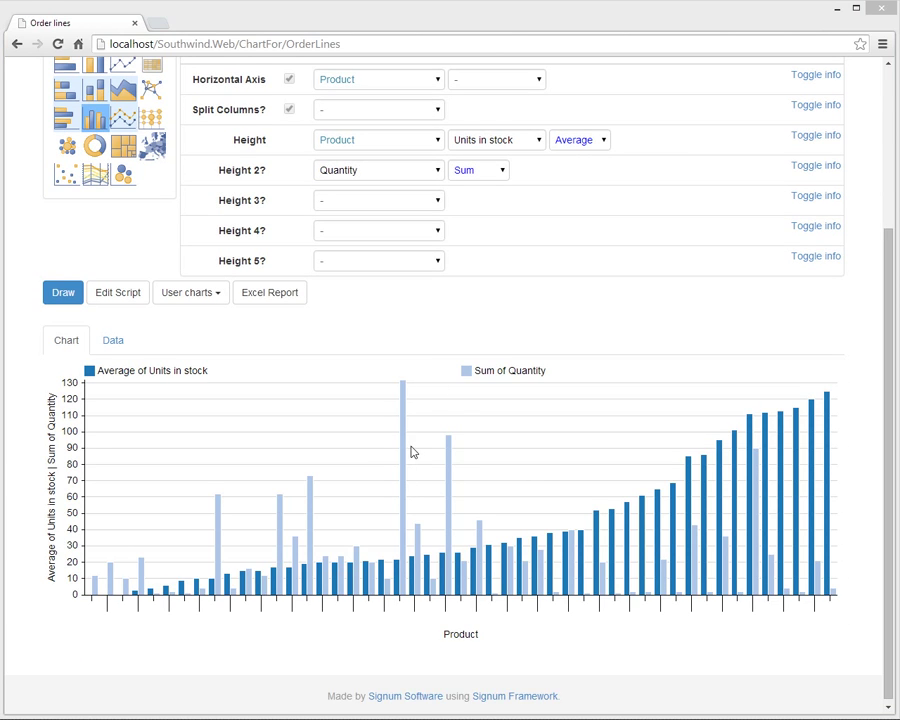
pyautogui.moveTo(403, 449)
# Create a user chart from the current order lines chart with the display name "Required Products" and save it.
pyautogui.click(190, 292)
pyautogui.click(182, 315)
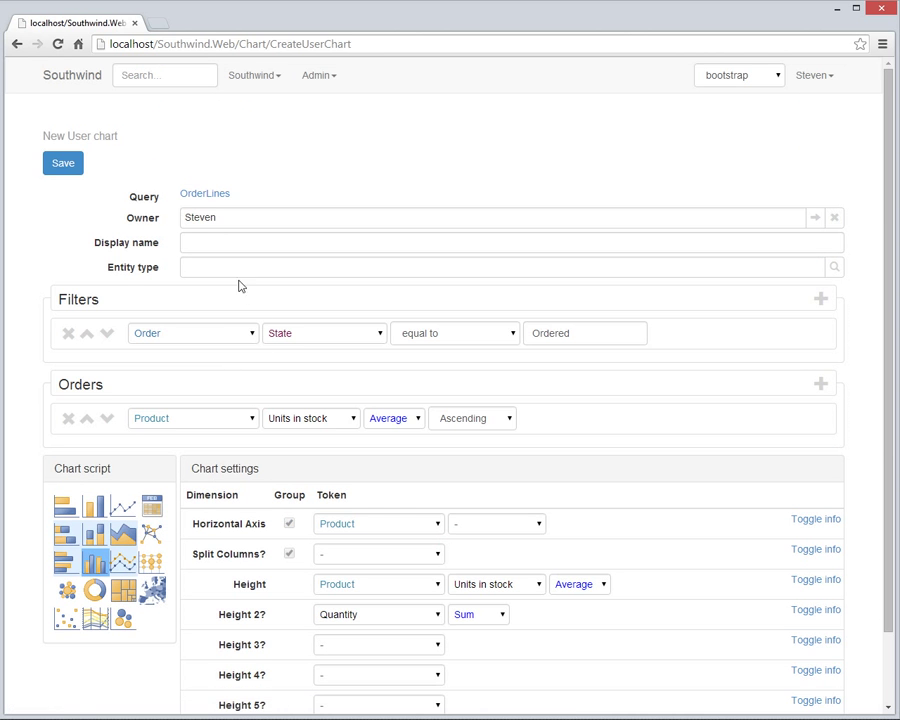
pyautogui.click(220, 243)
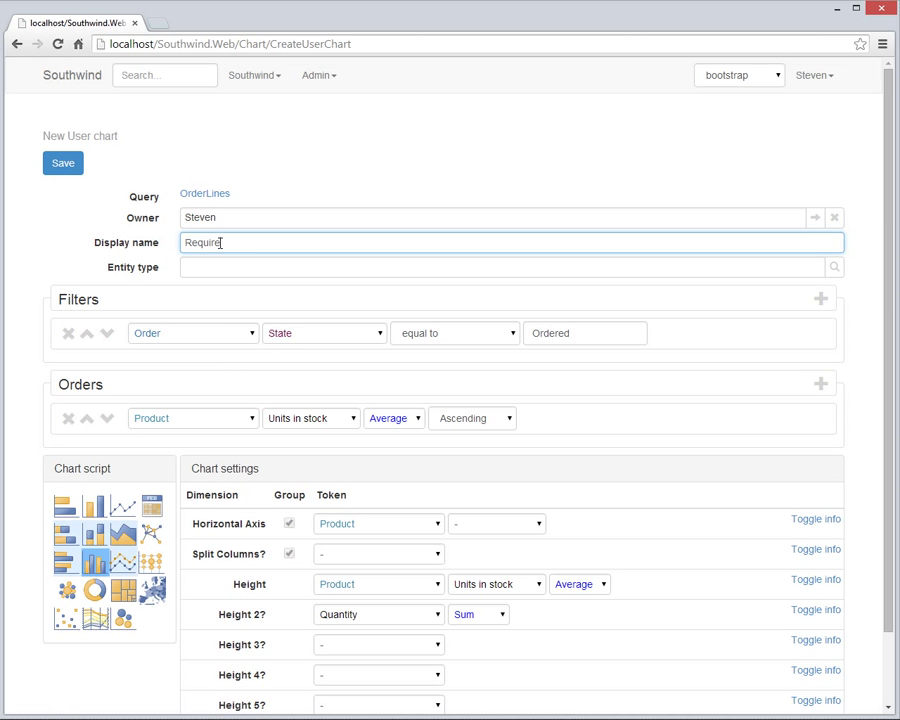
pyautogui.click(76, 168)
# Open the Dashboards list from the home page search and create a new dashboard with the display name "MyDashboard".
pyautogui.click(100, 78)
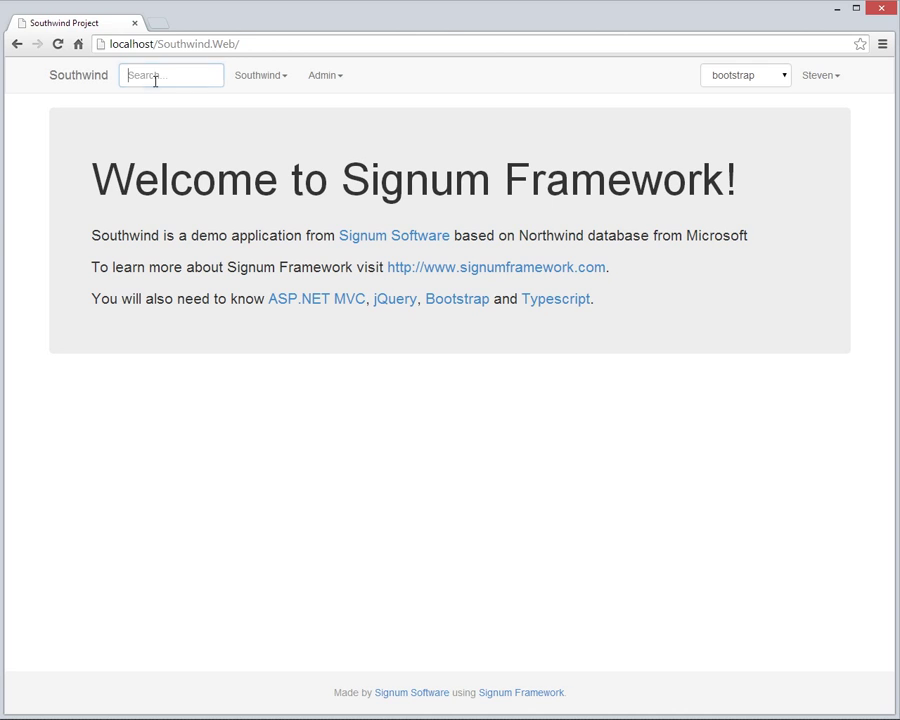
pyautogui.write('das')
pyautogui.press('Return')
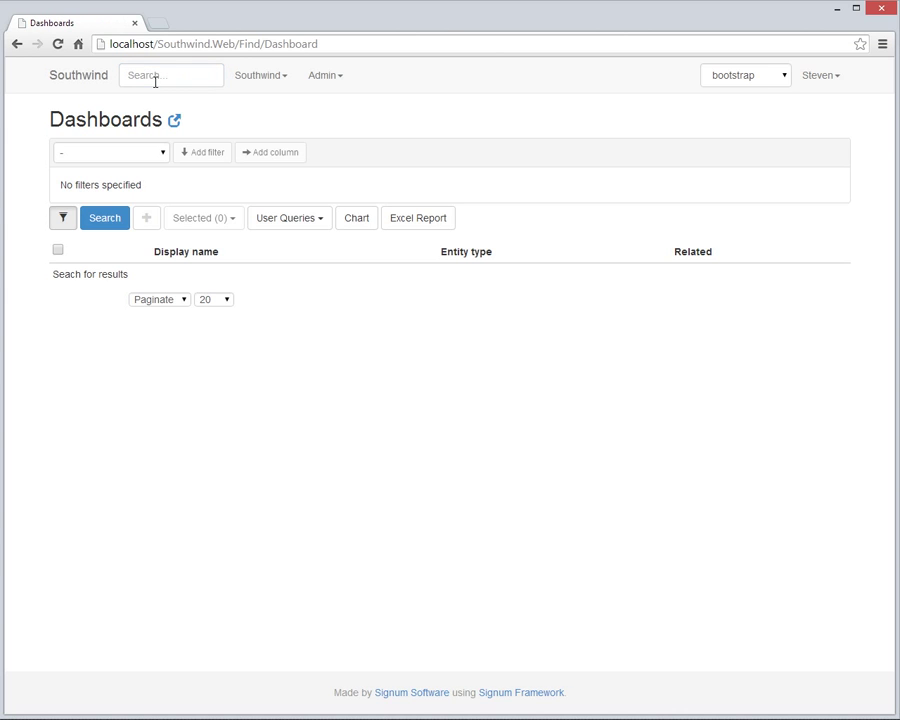
pyautogui.click(143, 220)
pyautogui.click(120, 220)
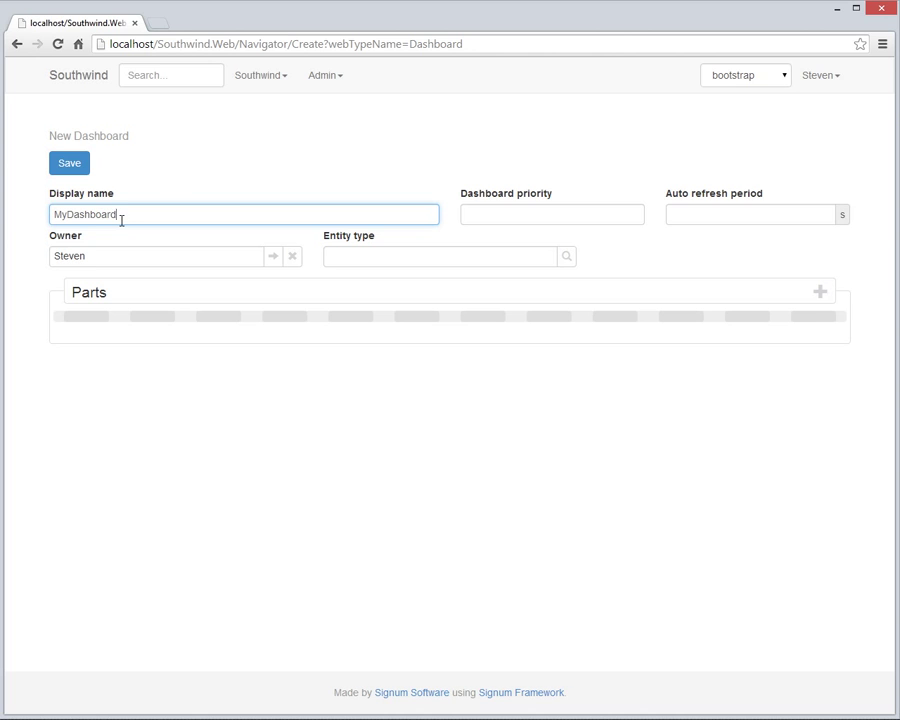
# Add a user query part to the dashboard and assign it the Next Orders user query.
pyautogui.click(819, 292)
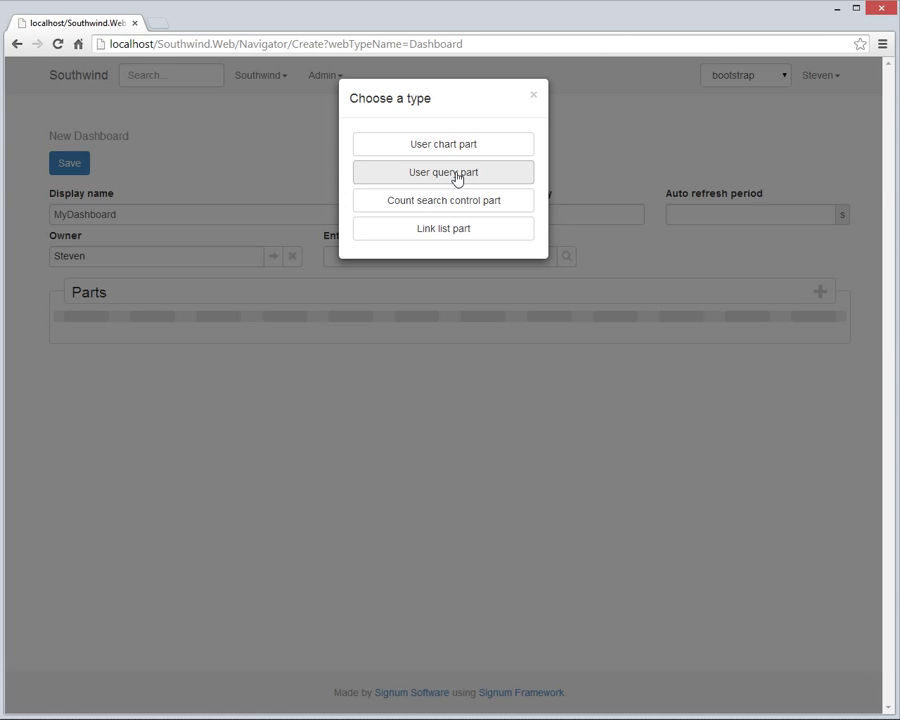
pyautogui.click(456, 175)
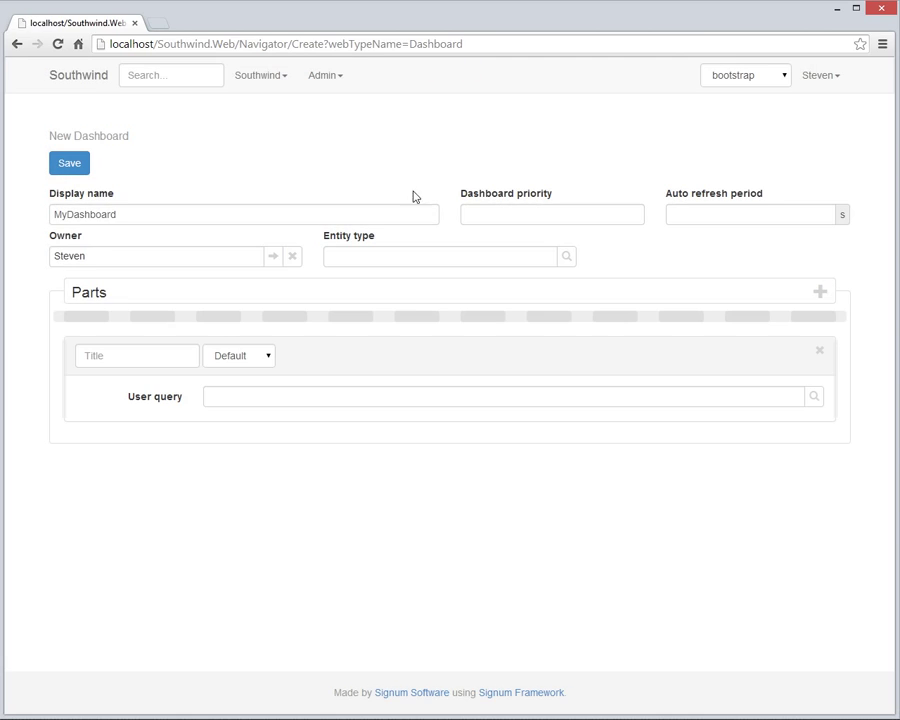
pyautogui.click(813, 398)
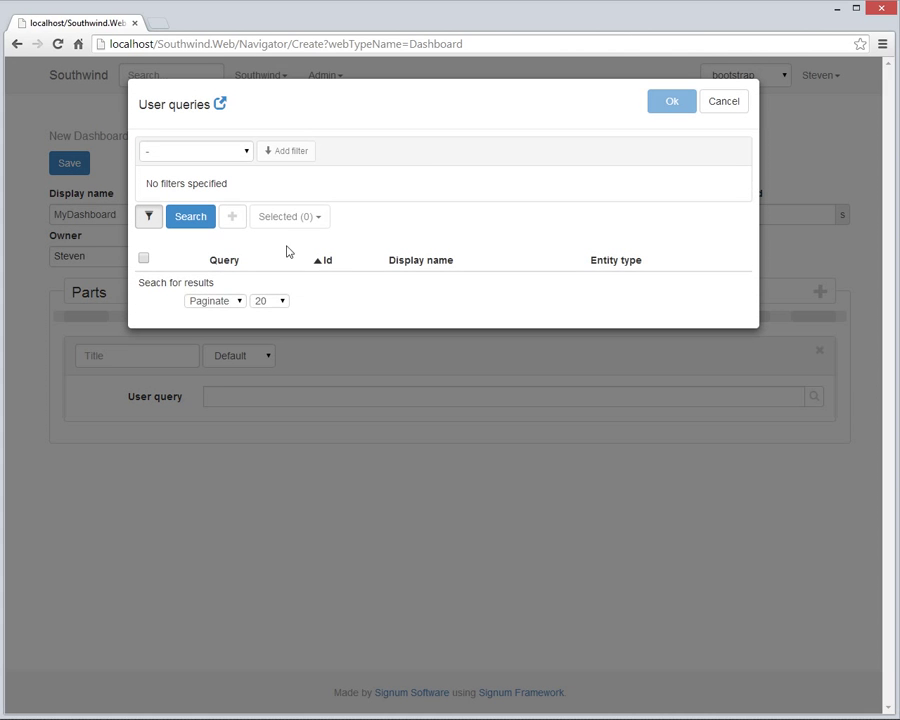
pyautogui.click(191, 218)
pyautogui.click(143, 272)
pyautogui.click(670, 103)
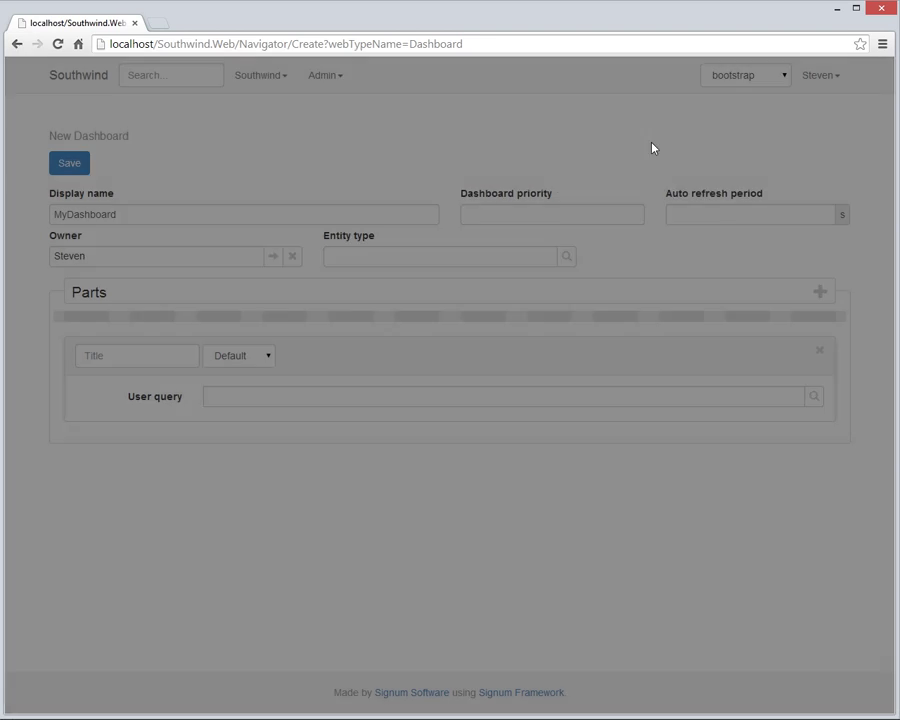
# Add a user chart part to the dashboard and assign it the Best customers chart.
pyautogui.click(816, 291)
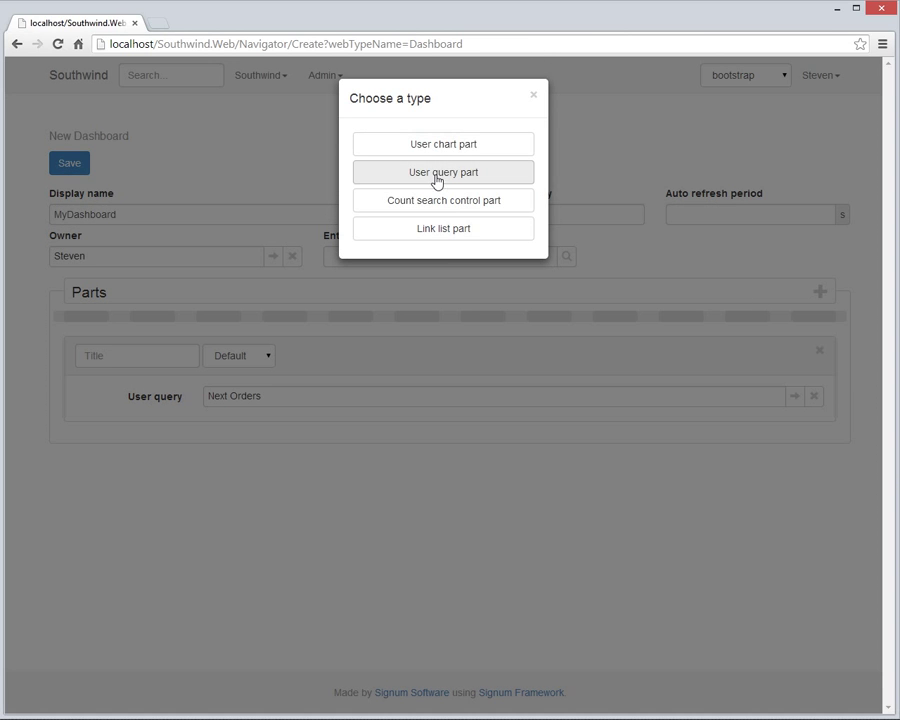
pyautogui.click(449, 150)
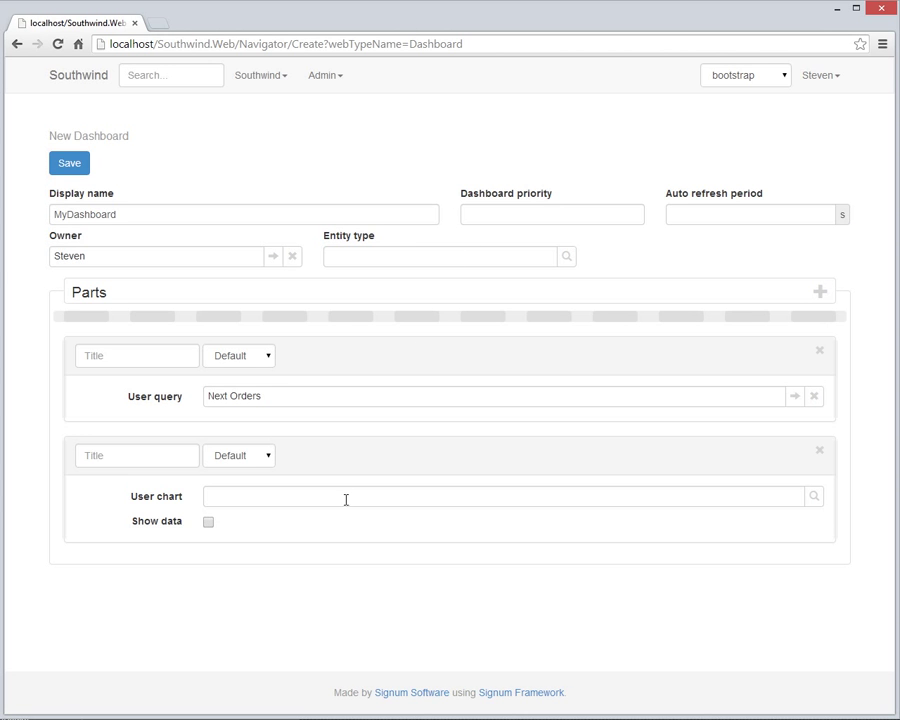
pyautogui.click(345, 503)
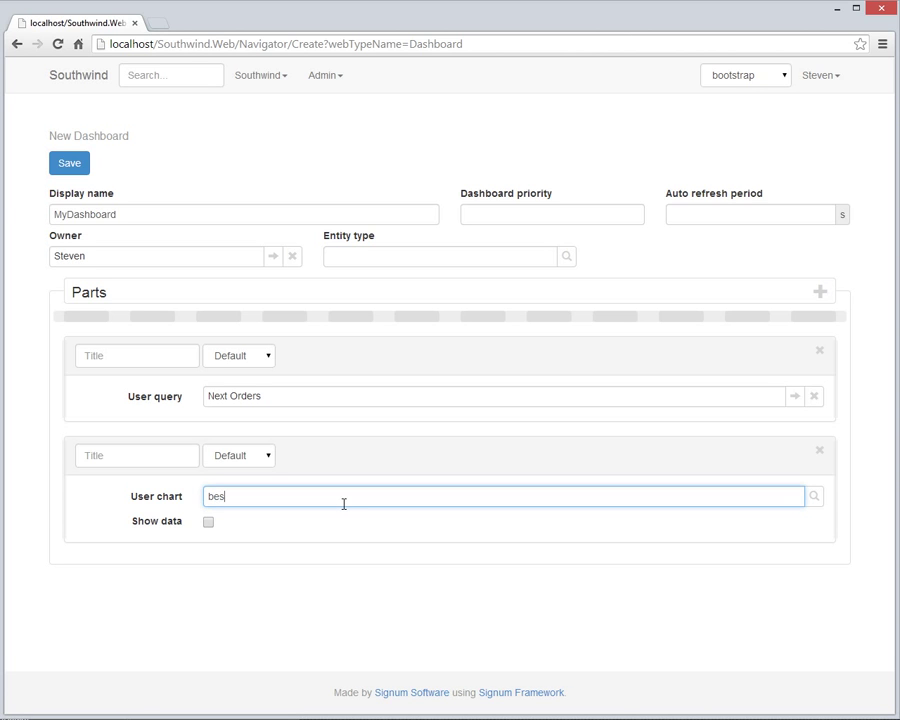
pyautogui.write('bes')
pyautogui.press('Return')
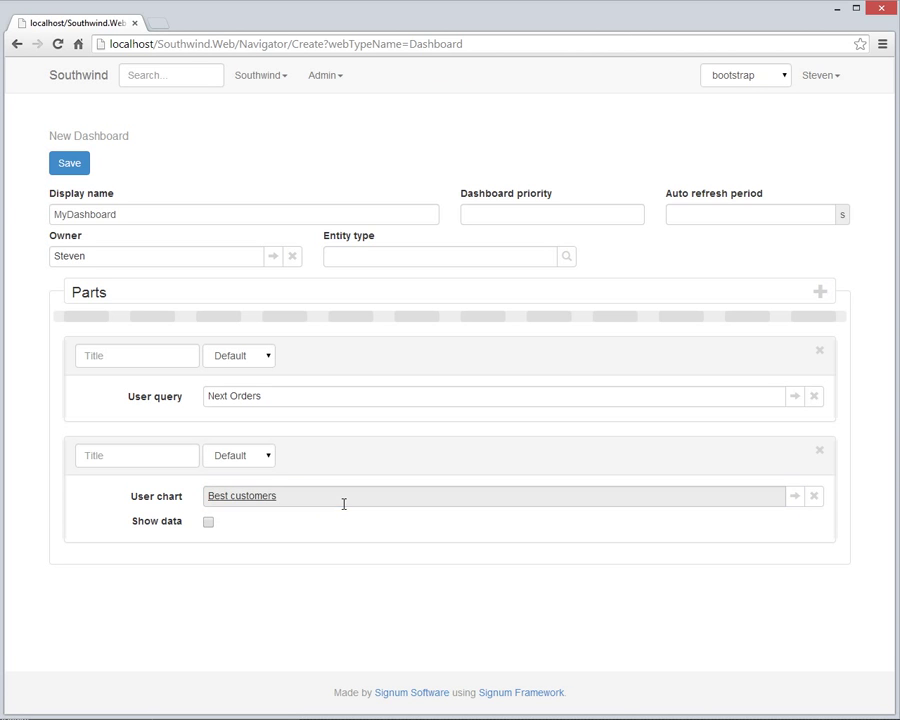
# Add another user chart part to the dashboard and assign it the Evolution chart.
pyautogui.click(820, 293)
pyautogui.click(454, 151)
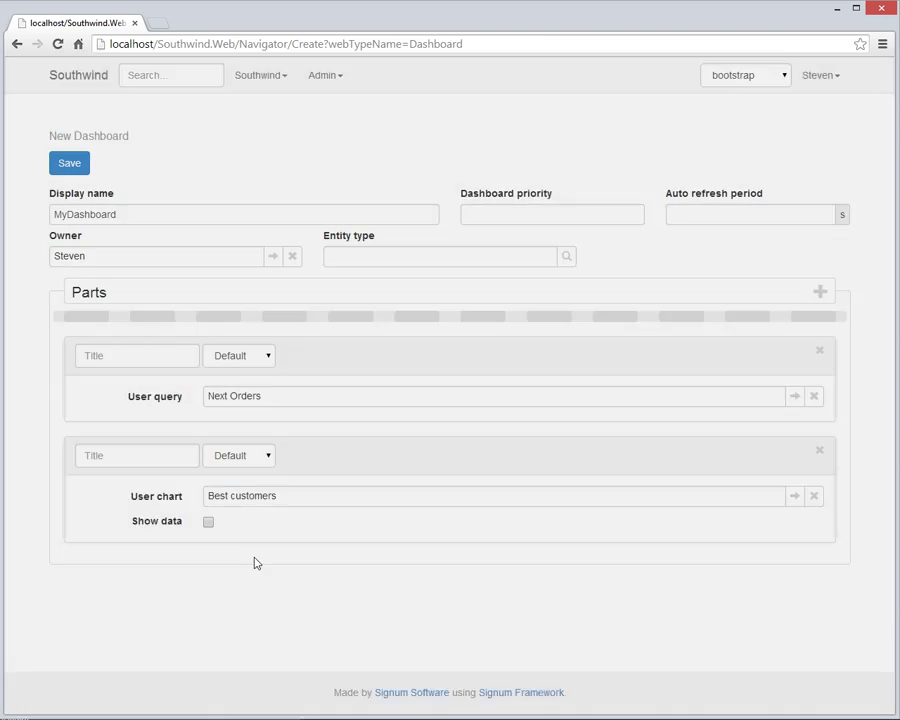
pyautogui.click(245, 627)
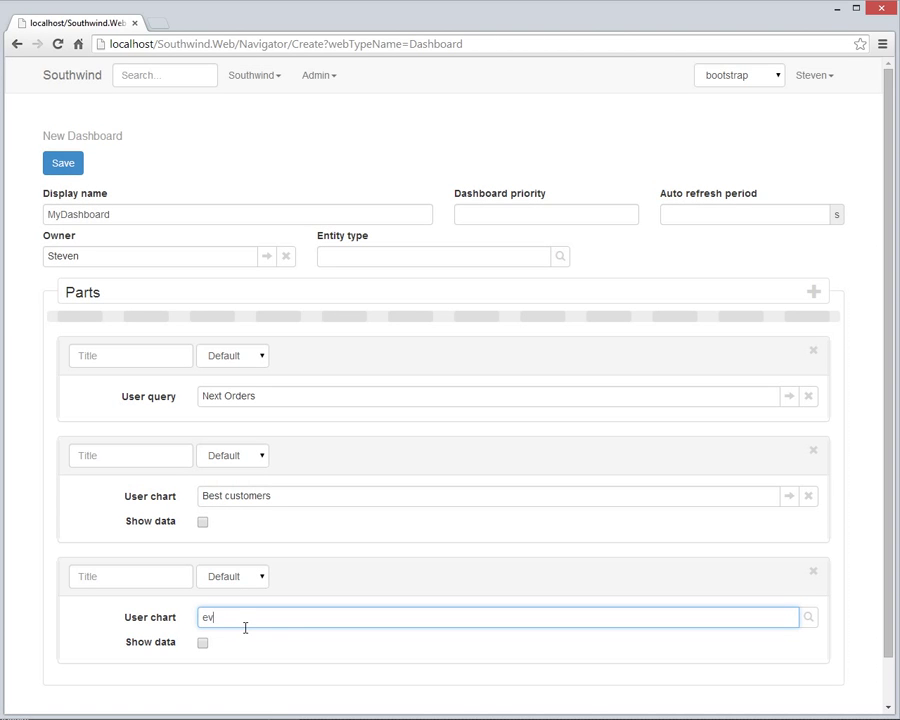
pyautogui.write('evo')
pyautogui.press('Return')
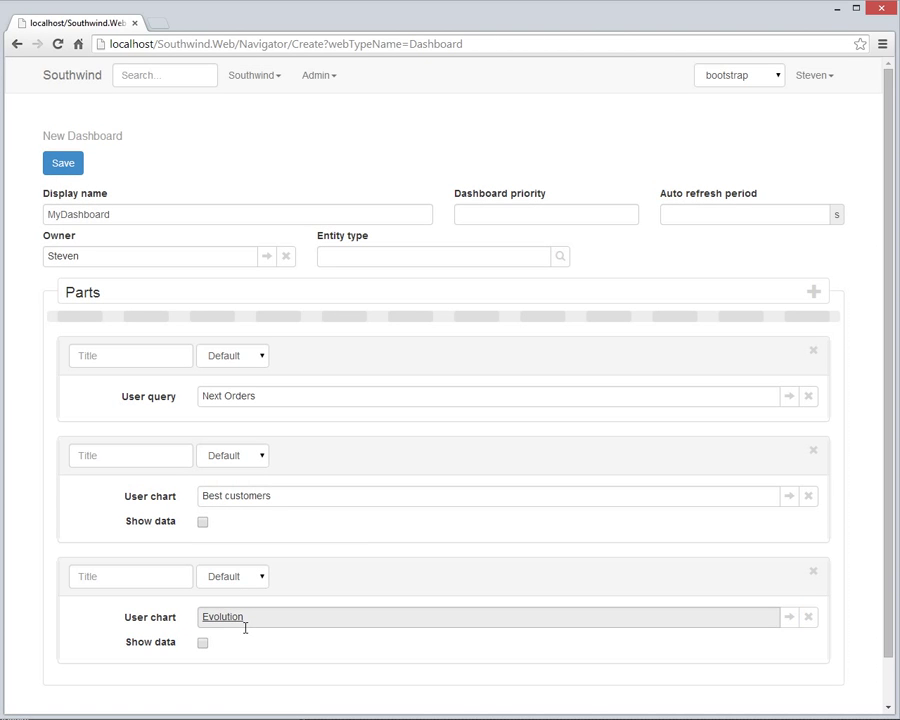
# Add a user chart part that uses the Workload chart to the dashboard.
pyautogui.click(818, 293)
pyautogui.click(396, 146)
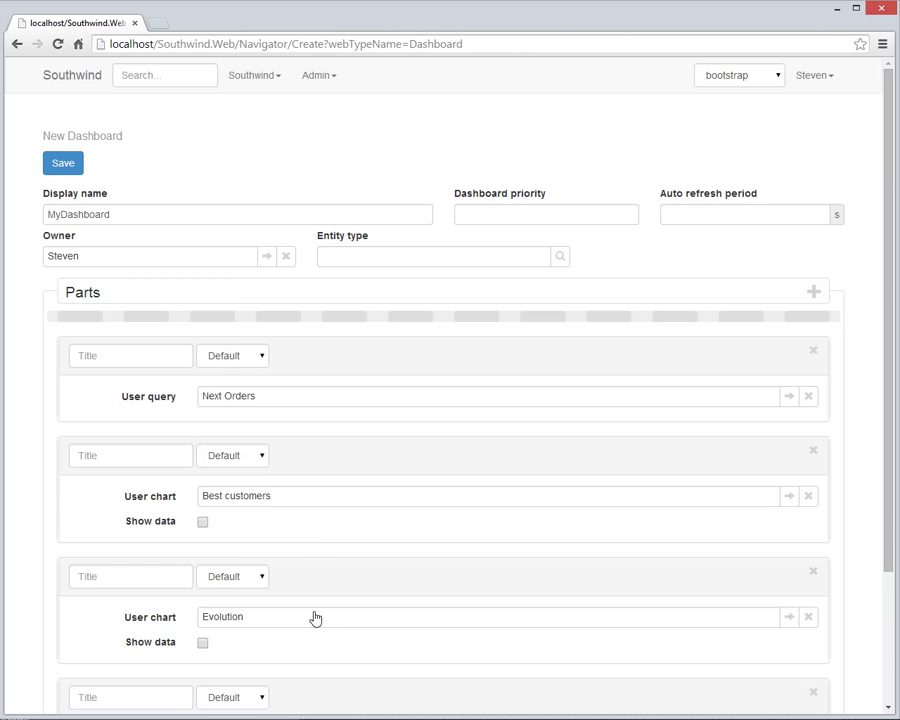
pyautogui.scroll(-3, 310, 600)
pyautogui.write('w')
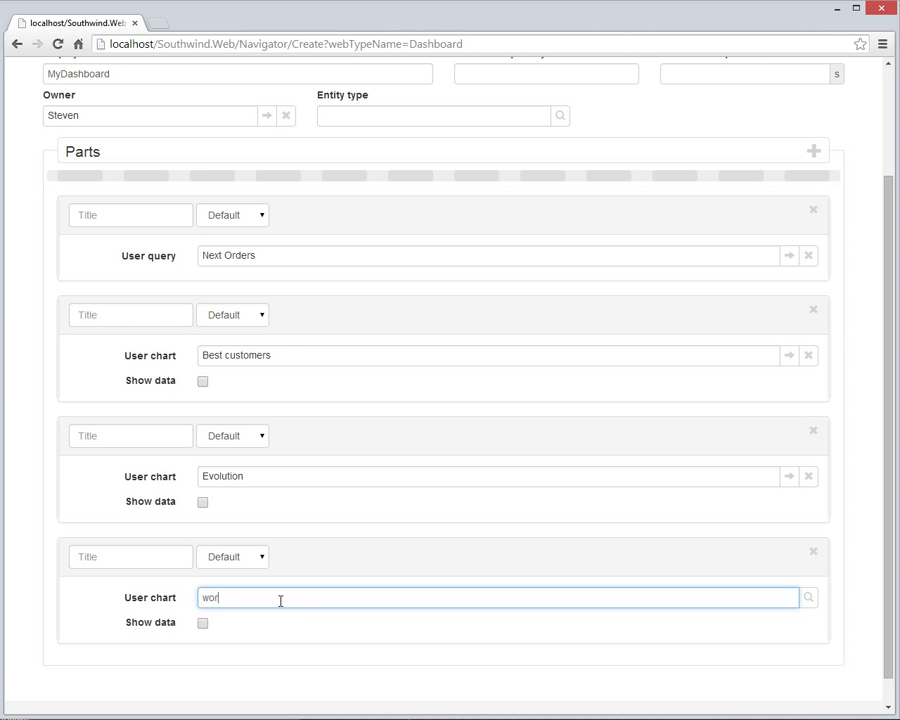
pyautogui.write('or')
pyautogui.press('Return')
# Add a user chart part that uses the Required Products chart and save the dashboard.
pyautogui.click(813, 152)
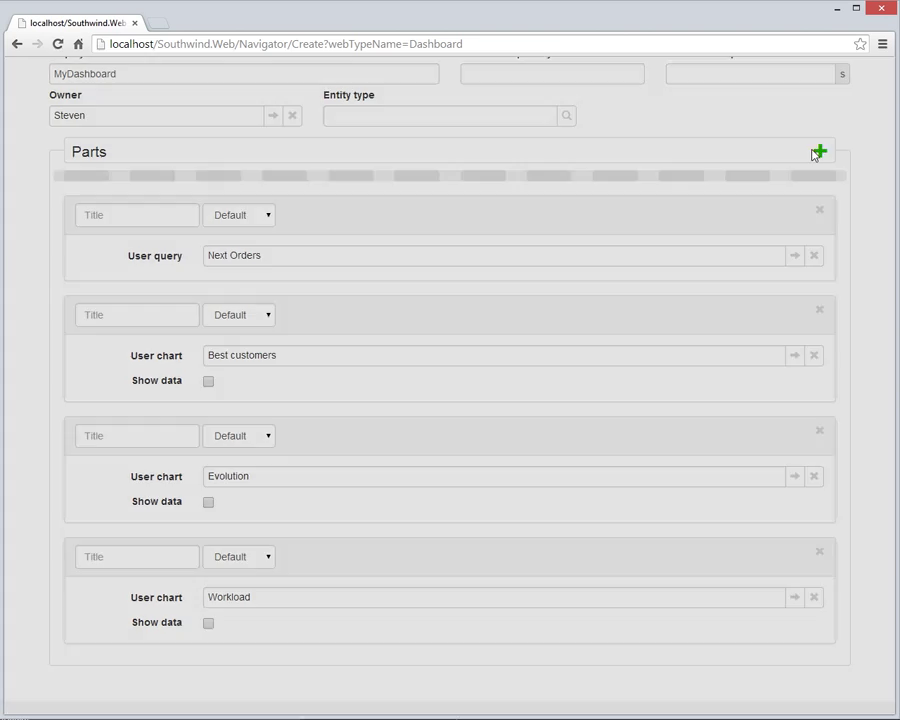
pyautogui.click(458, 159)
pyautogui.scroll(-3, 472, 516)
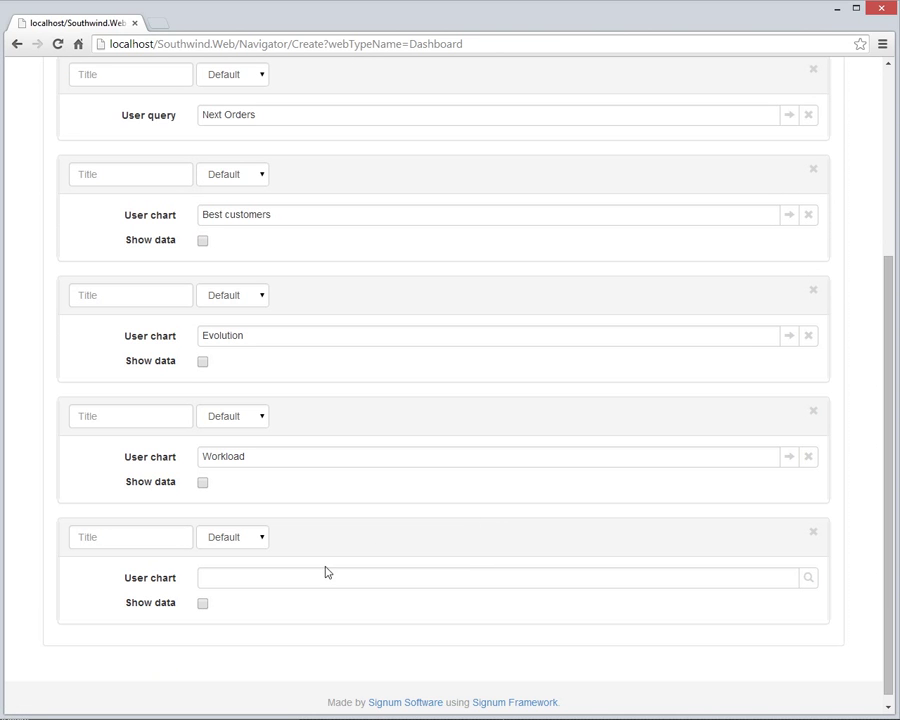
pyautogui.click(331, 581)
pyautogui.write('re')
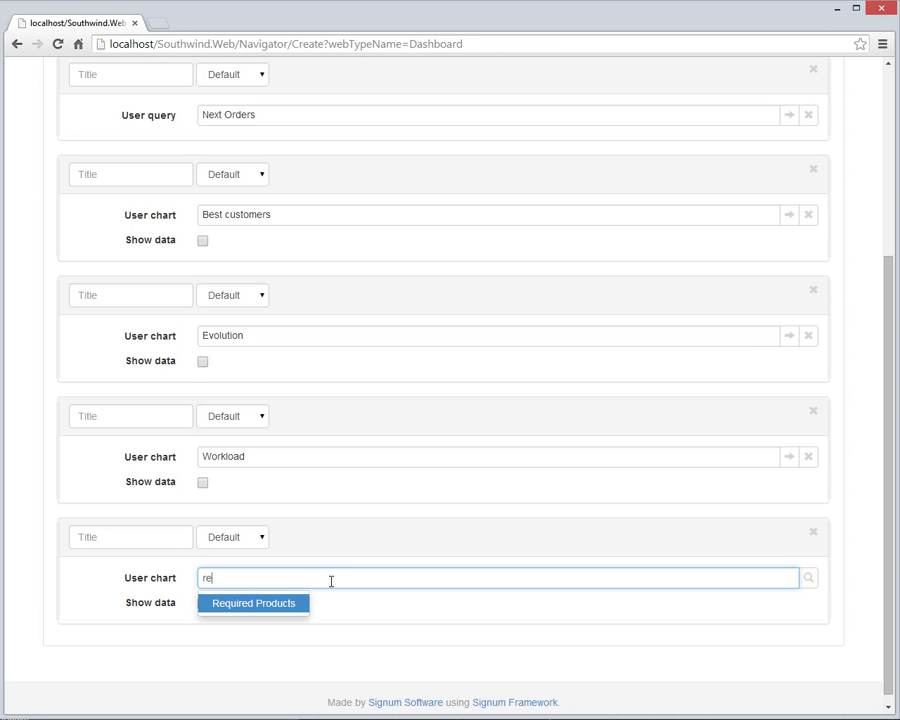
pyautogui.press('Return')
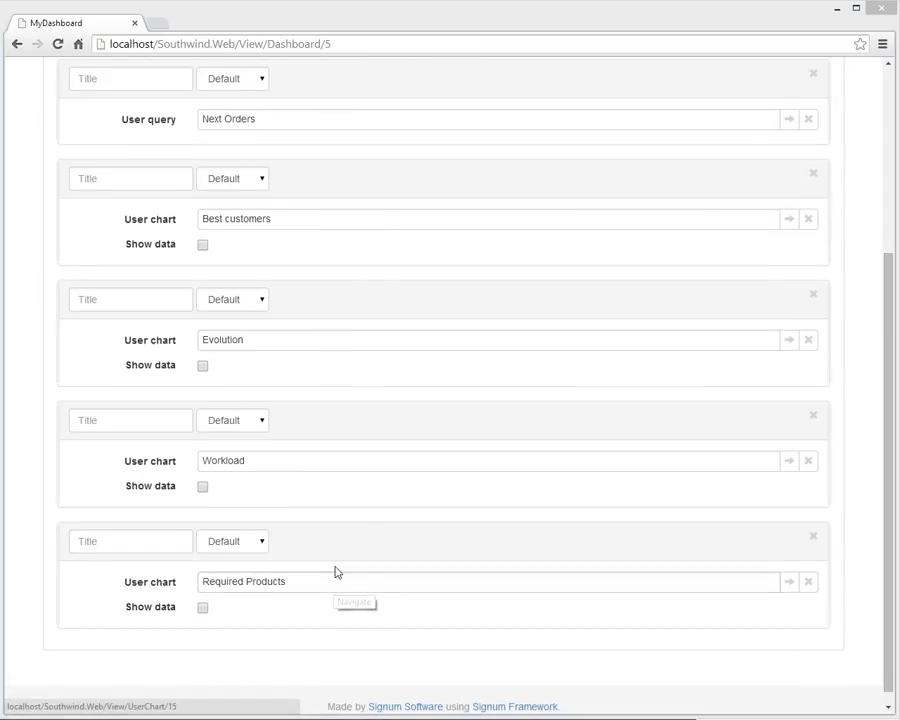
# Narrow the Next Orders part to half the dashboard width and place the Best customers part beside it in the same row.
pyautogui.scroll(2, 362, 530)
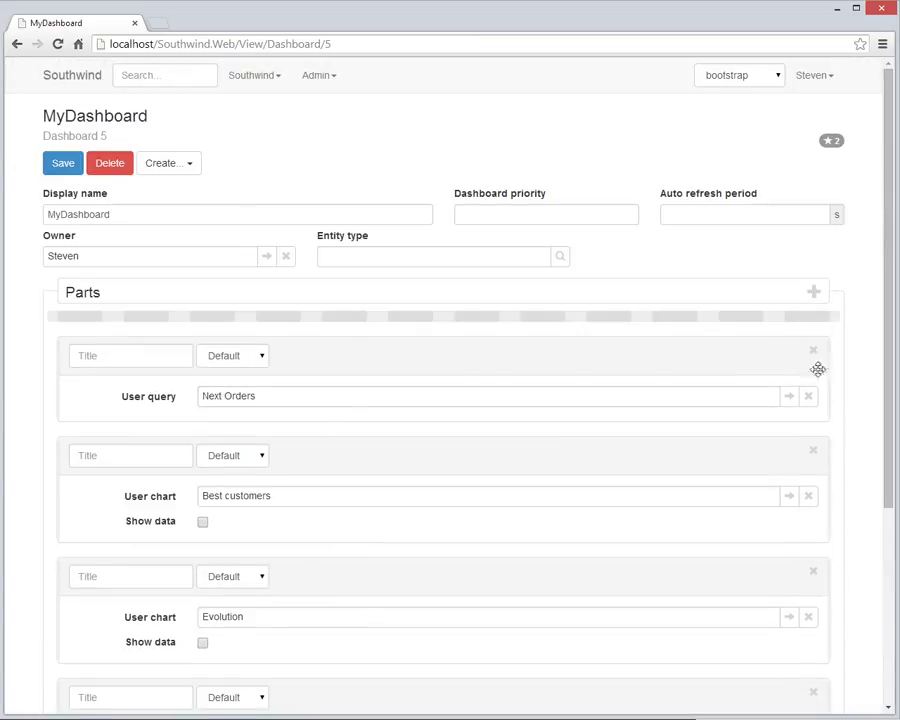
pyautogui.moveTo(824, 372); pyautogui.dragTo(406, 368)
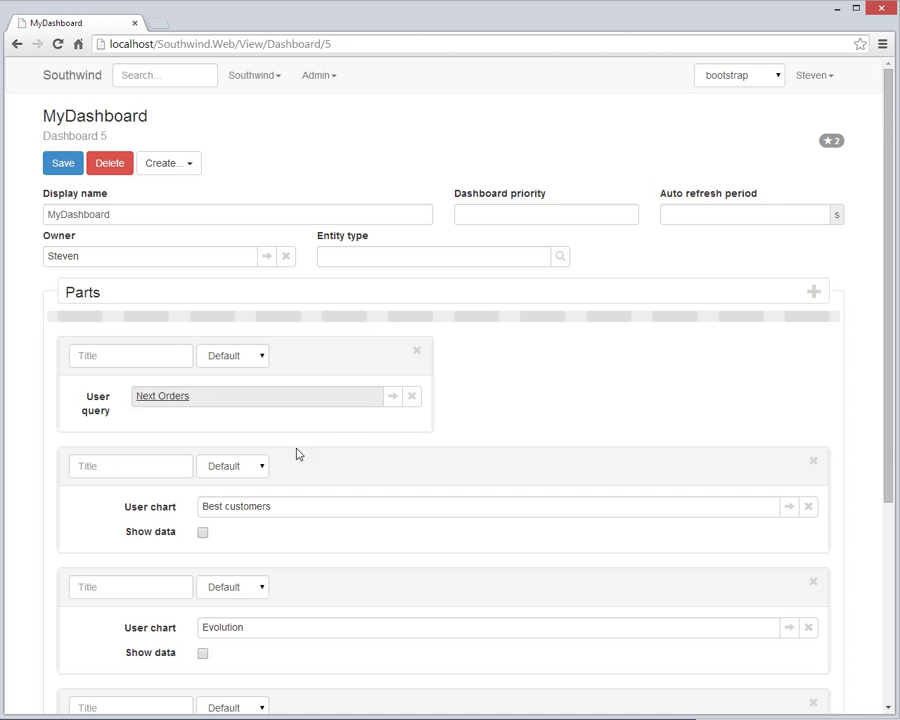
pyautogui.moveTo(59, 484); pyautogui.dragTo(703, 388)
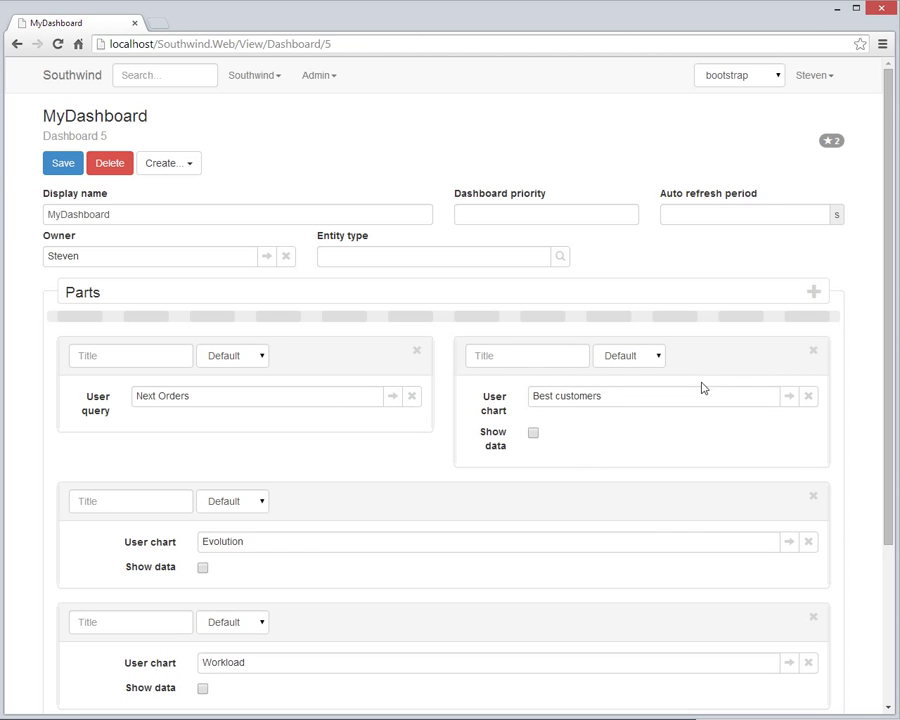
# Save the dashboard, open the MyDashboard view through a global search for 'my, and look over all its parts.
pyautogui.click(72, 165)
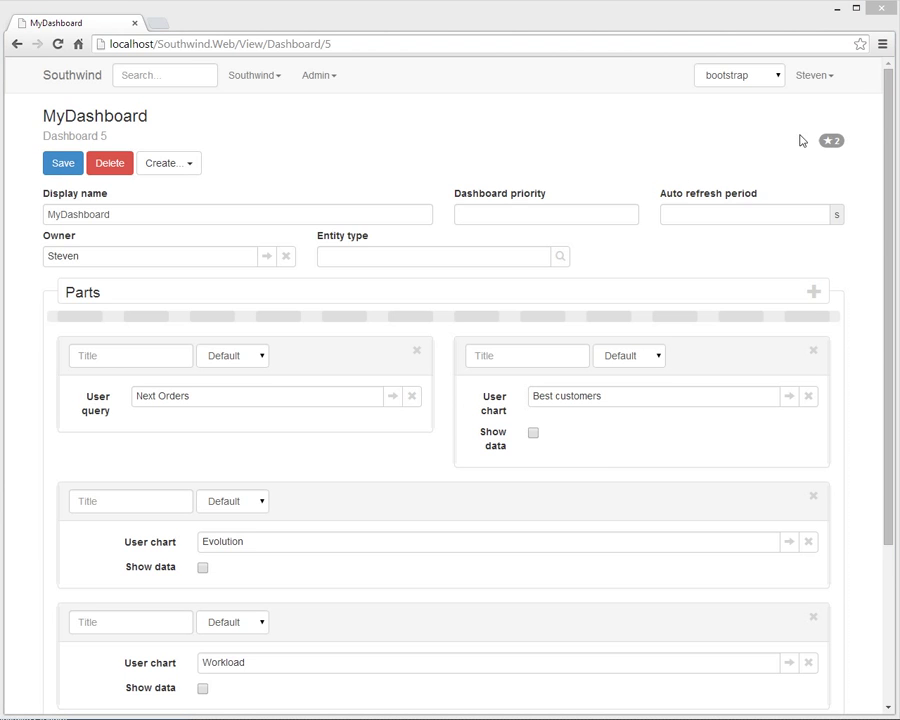
pyautogui.click(829, 140)
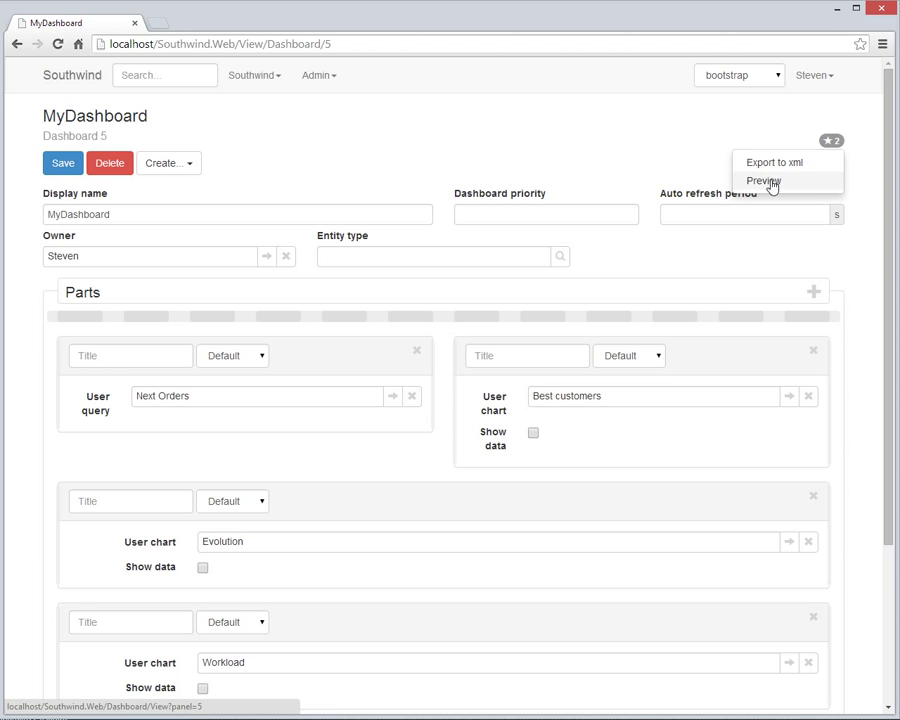
pyautogui.click(158, 74)
pyautogui.write("'m")
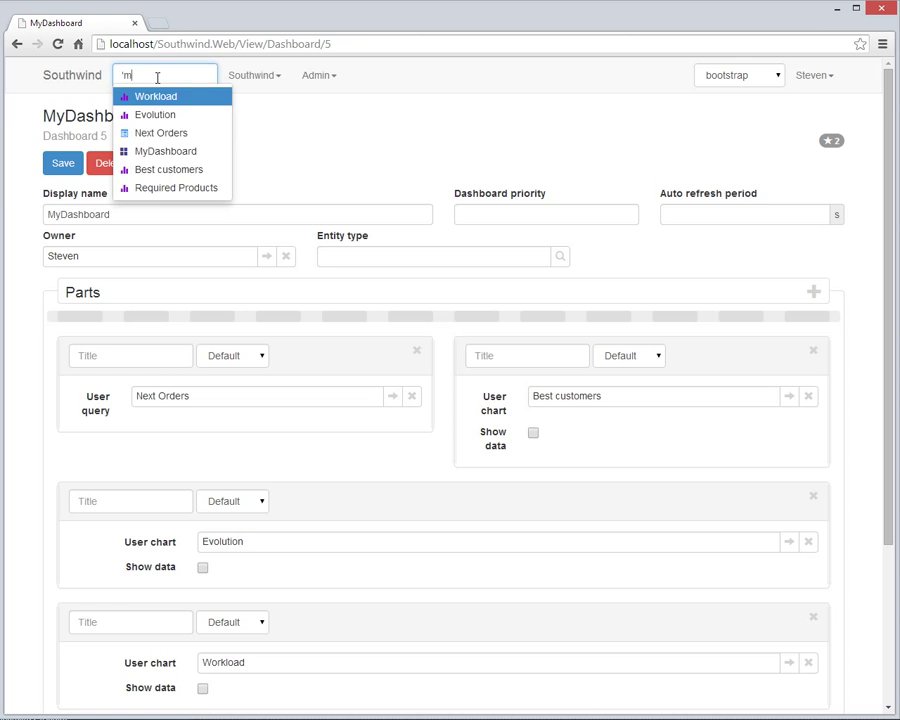
pyautogui.write('y"')
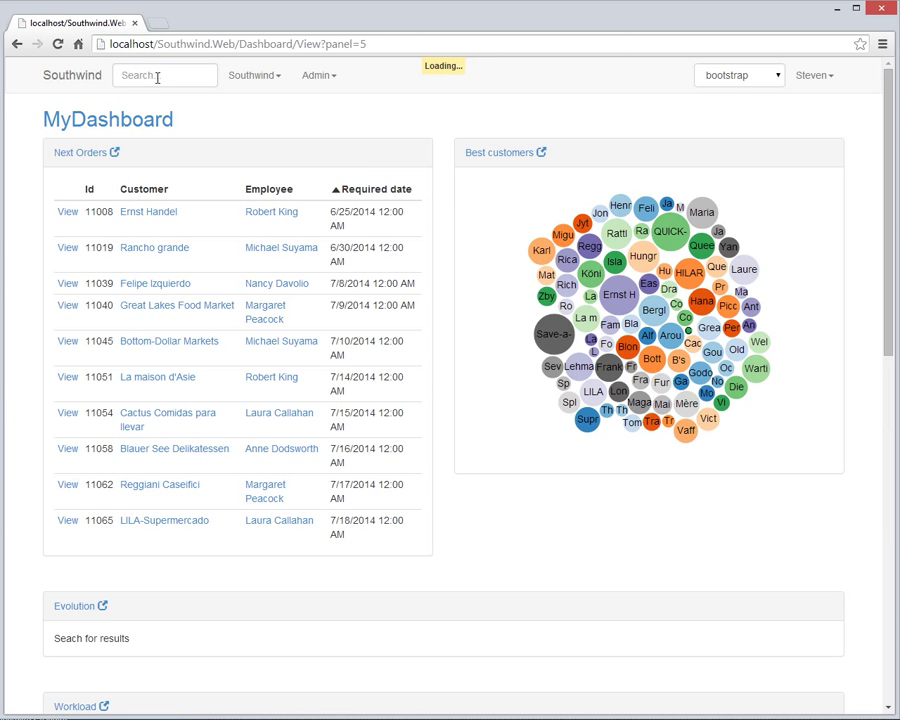
pyautogui.scroll(-8, 157, 77)
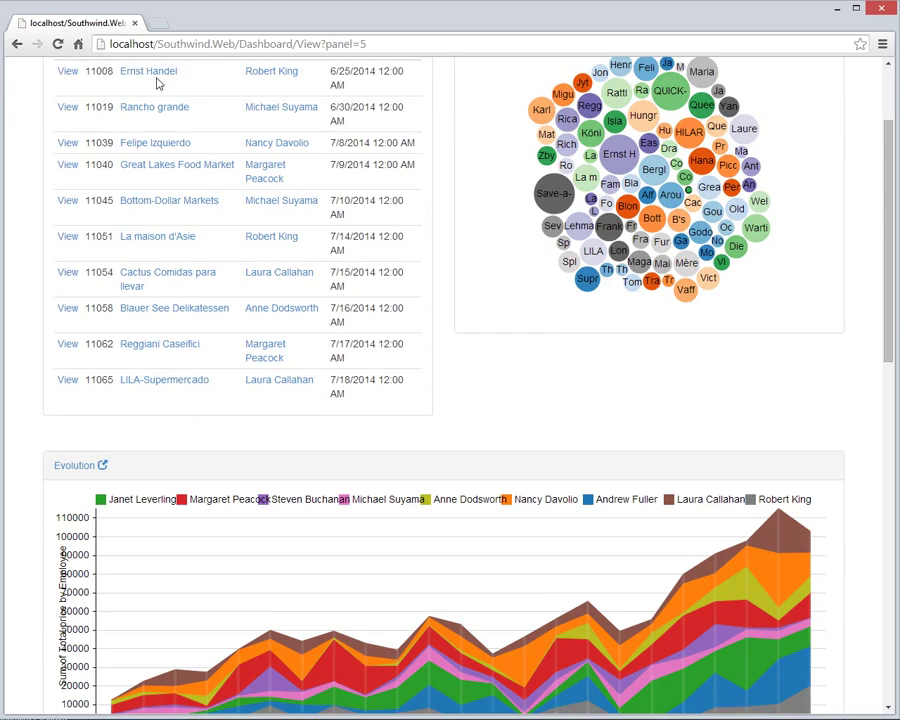
pyautogui.scroll(-3, 157, 84)
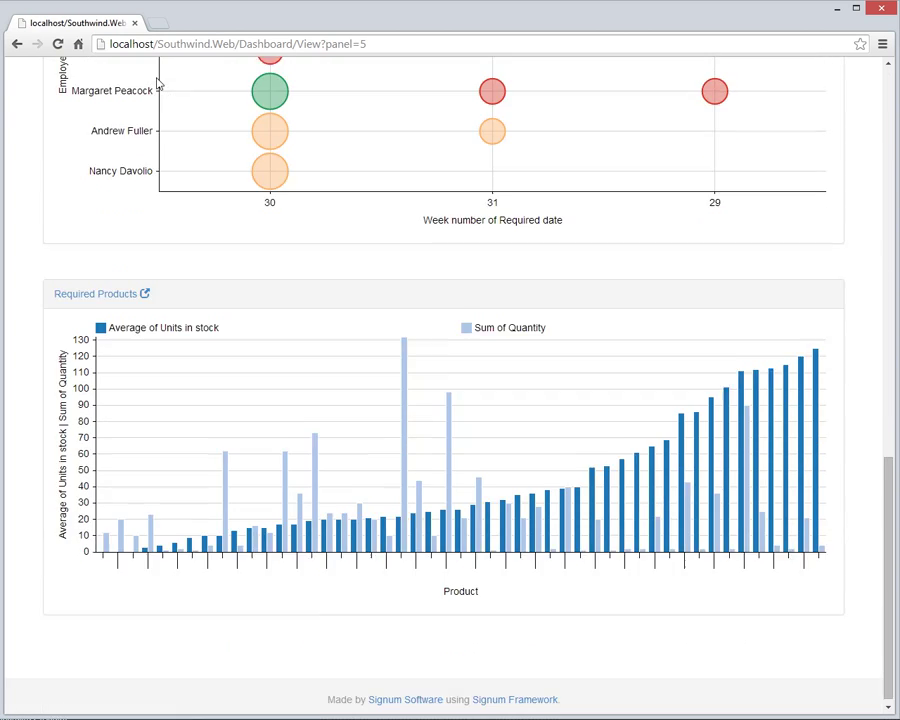
pyautogui.scroll(10, 157, 84)
pyautogui.scroll(1, 157, 84)
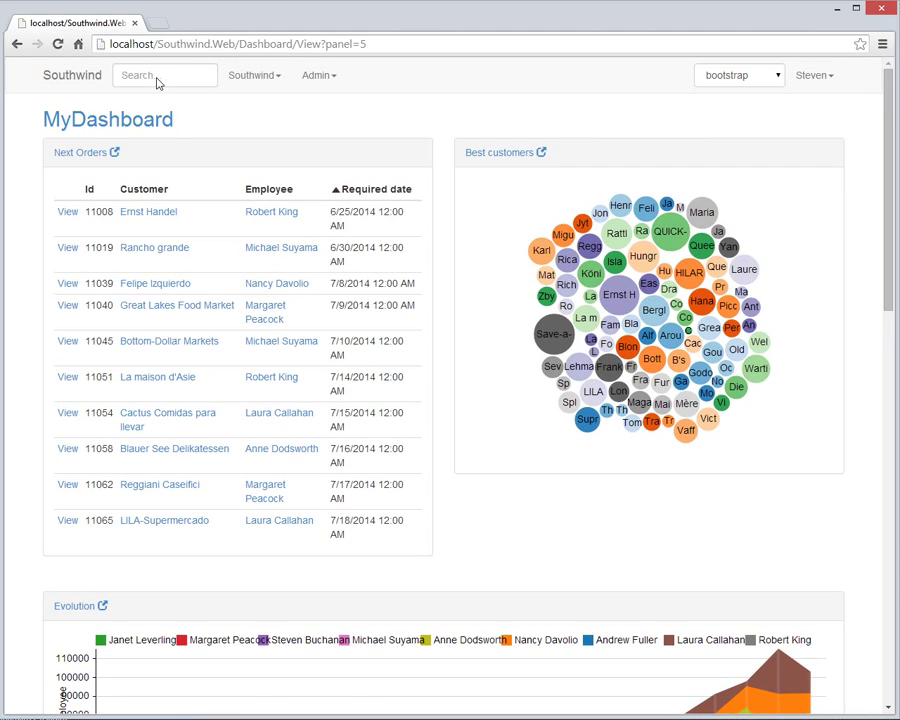
# In the dashboard editor, narrow Workload to five columns, set Required Products beside it at half width, and put Evolution in the last row.
pyautogui.middleClick(150, 117)
pyautogui.click(165, 22)
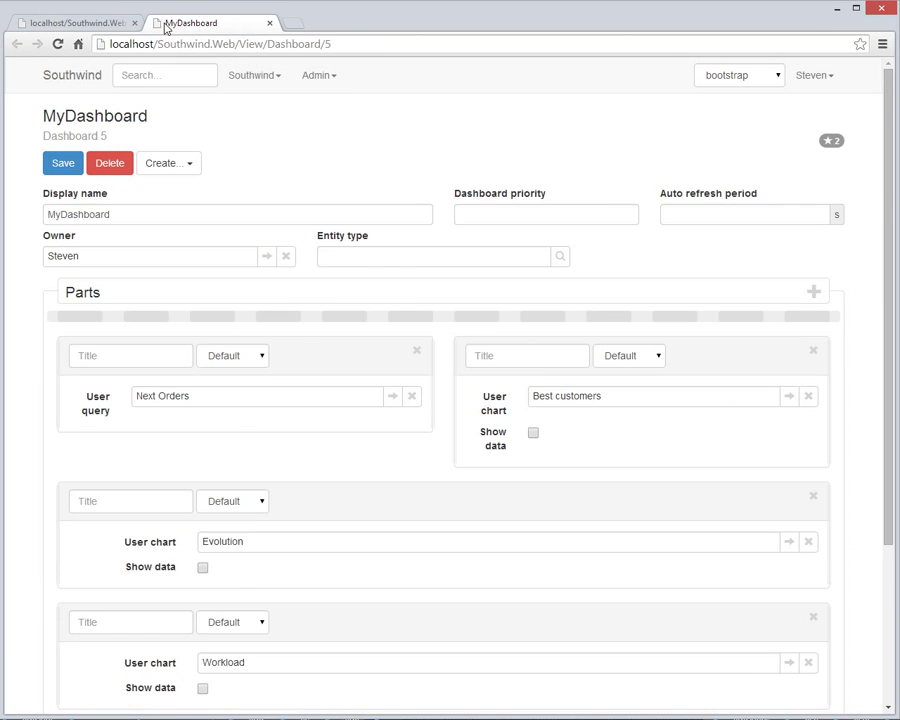
pyautogui.scroll(-3, 296, 260)
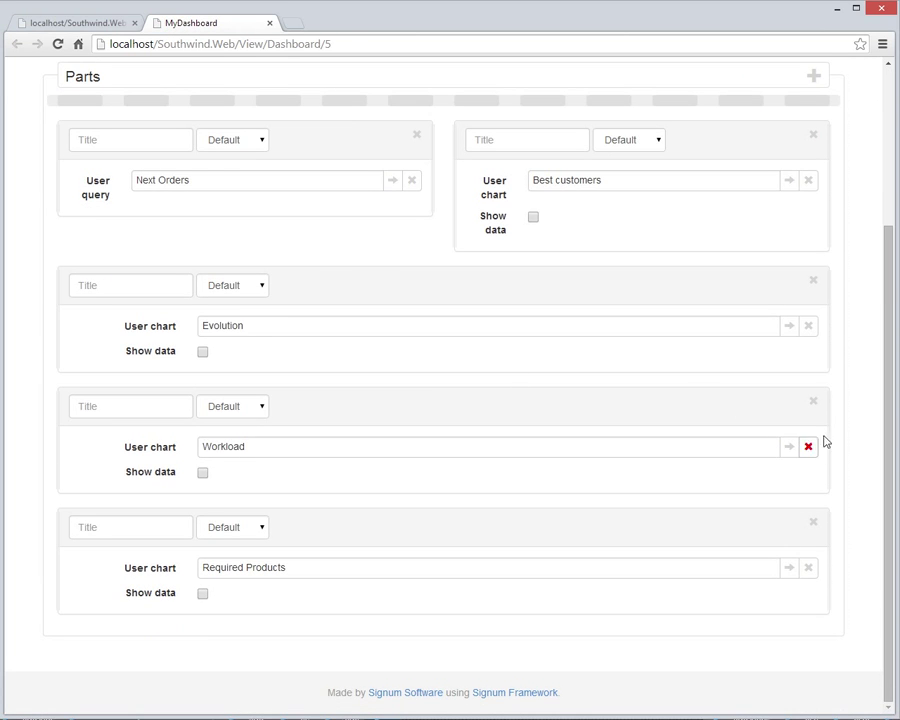
pyautogui.moveTo(829, 434); pyautogui.dragTo(398, 429)
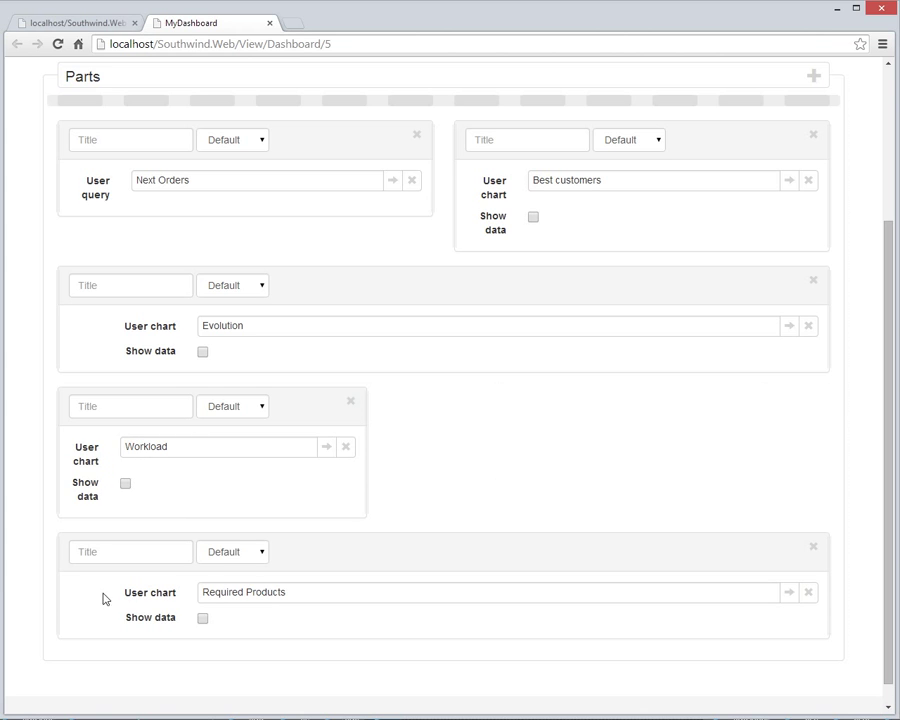
pyautogui.moveTo(59, 597); pyautogui.dragTo(480, 570)
pyautogui.moveTo(706, 552); pyautogui.dragTo(419, 626)
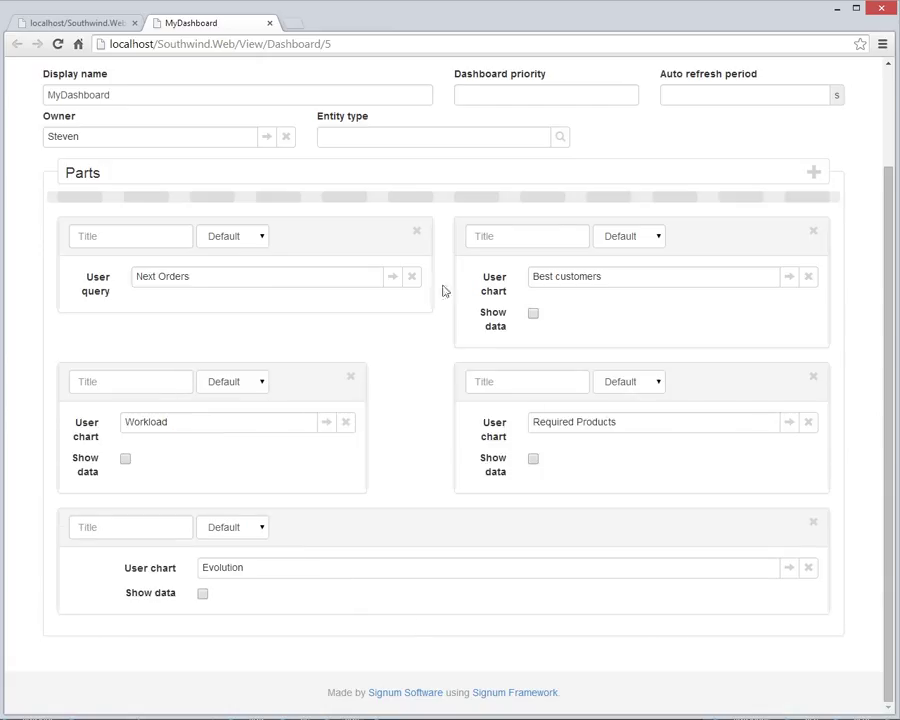
# Resize Best customers to five columns and Next Orders and Required Products to seven columns each, and save the dashboard.
pyautogui.moveTo(457, 277); pyautogui.dragTo(492, 278)
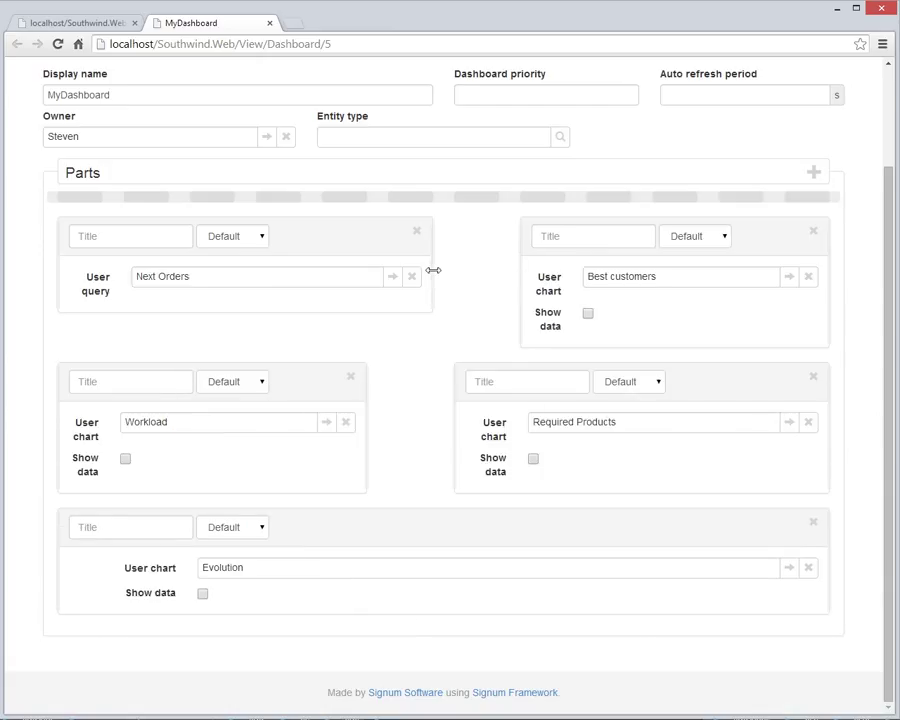
pyautogui.moveTo(433, 270); pyautogui.dragTo(497, 270)
pyautogui.moveTo(446, 427); pyautogui.dragTo(409, 427)
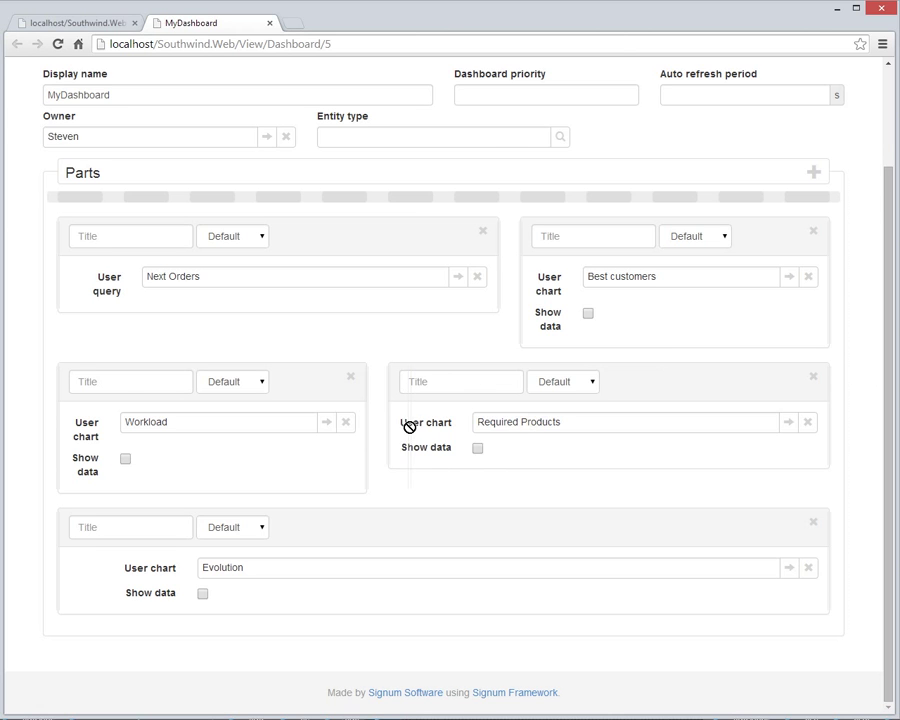
pyautogui.scroll(3, 180, 260)
pyautogui.click(58, 164)
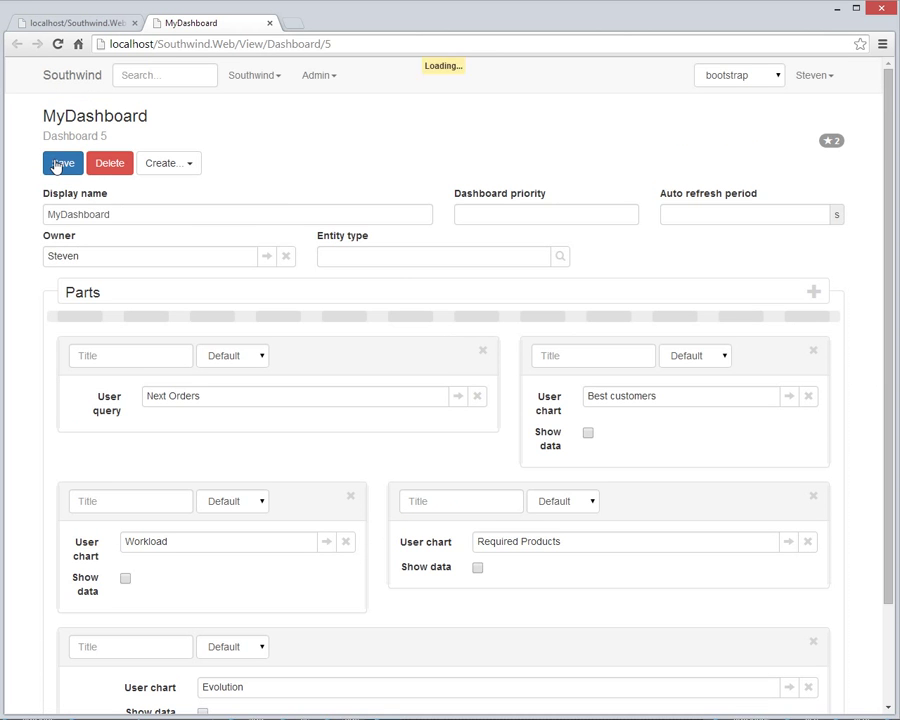
# Reload the MyDashboard view and examine the rearranged layout of its parts.
pyautogui.click(66, 22)
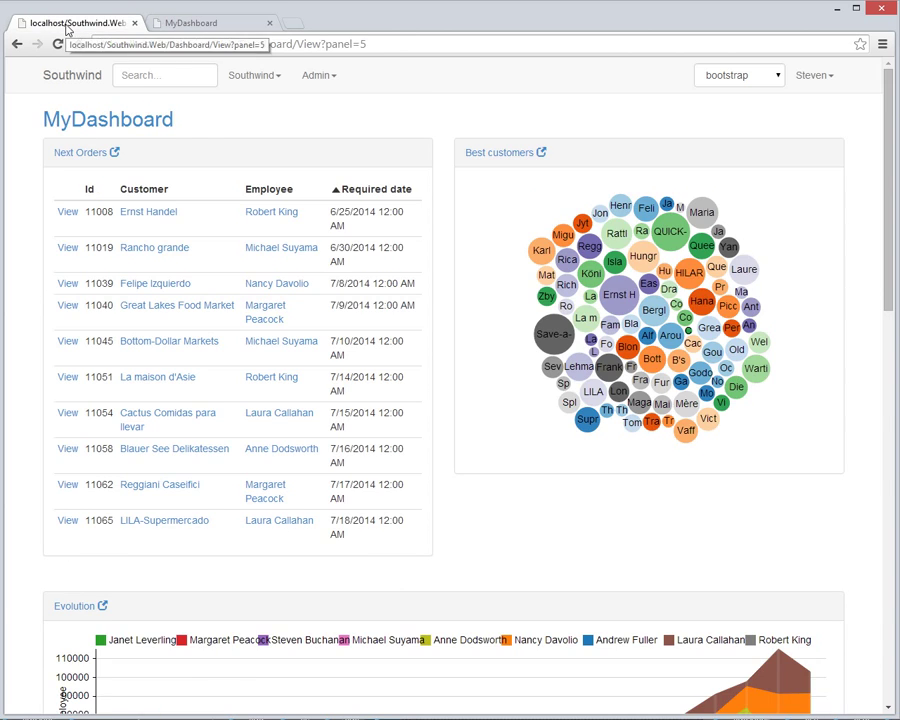
pyautogui.click(57, 43)
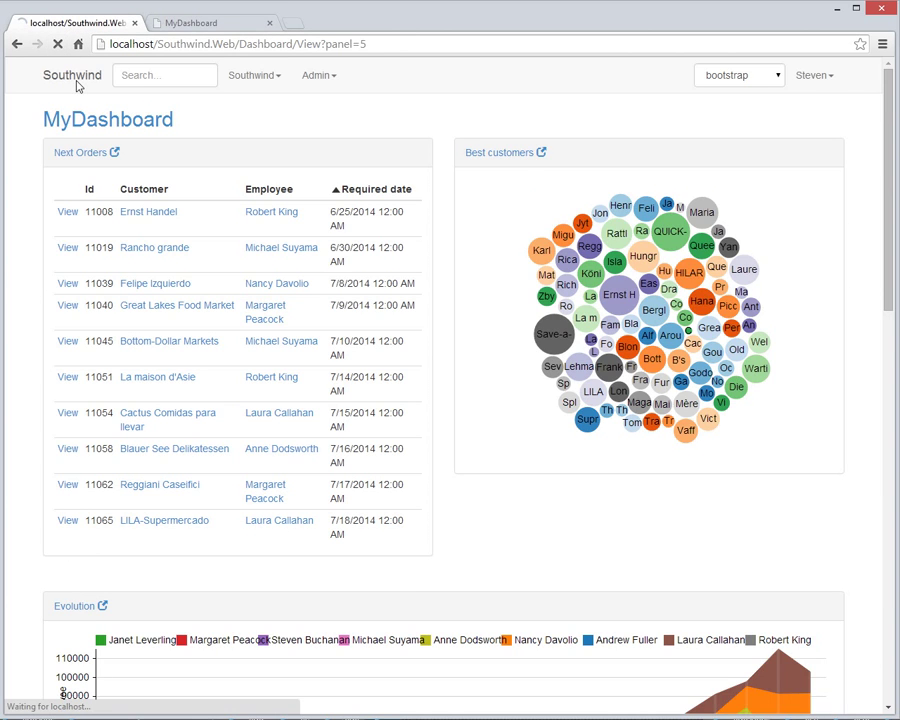
pyautogui.scroll(-5, 474, 268)
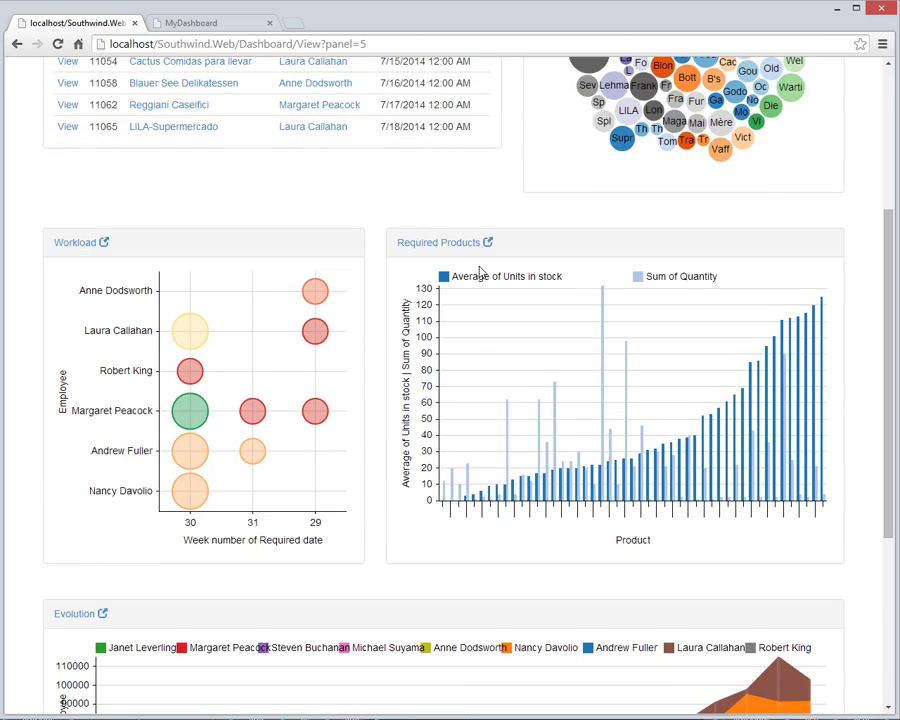
pyautogui.scroll(3, 479, 271)
pyautogui.scroll(-4, 479, 271)
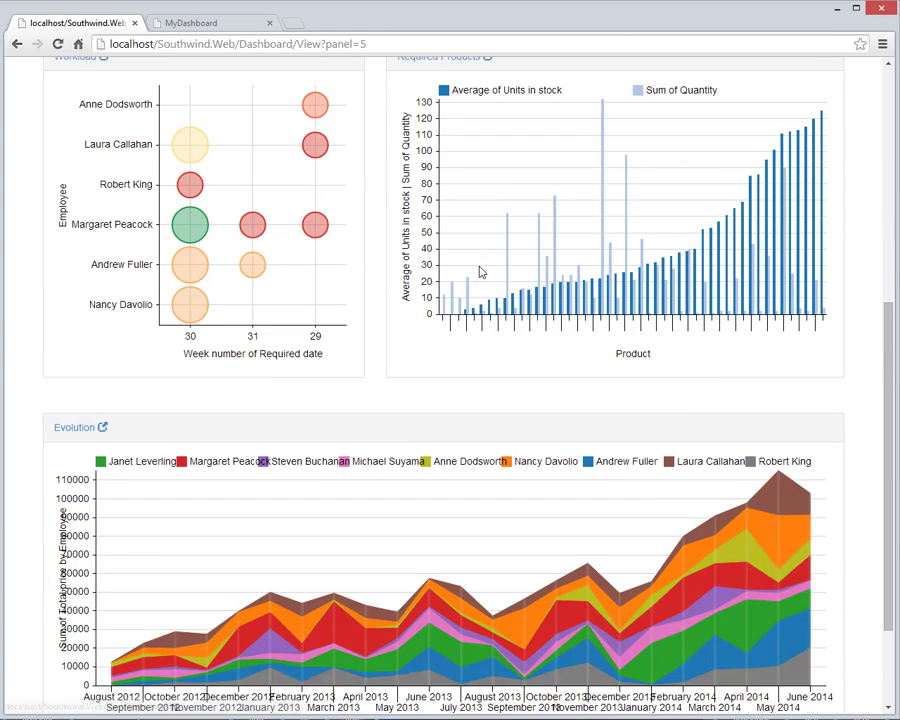
pyautogui.scroll(1, 479, 272)
pyautogui.scroll(-1, 478, 275)
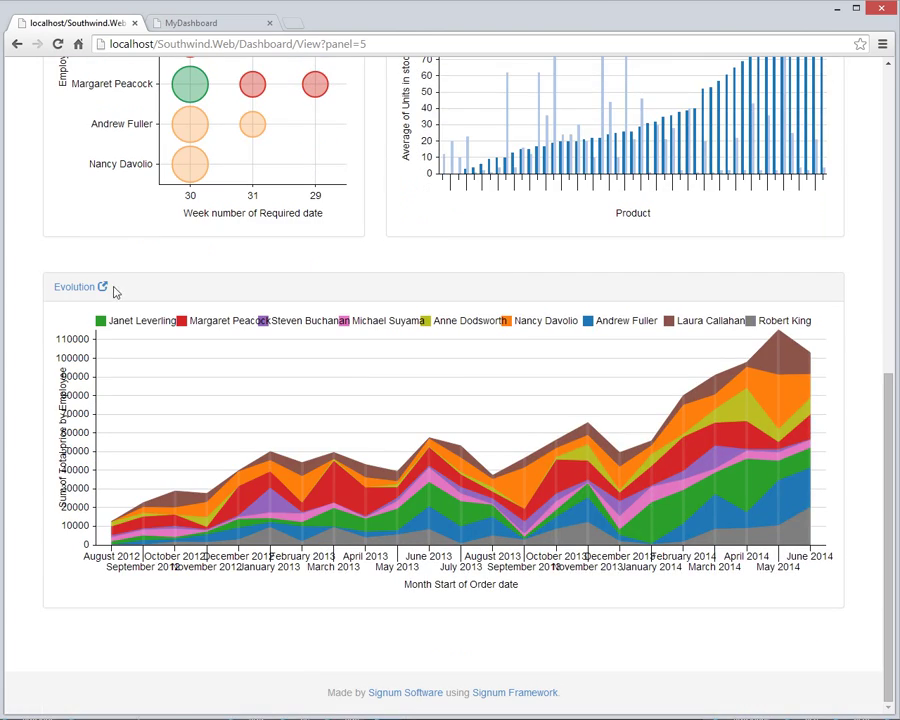
# Open the Evolution user chart from the dashboard in its own tab and set the Horizontal Axis stack to wiggle.
pyautogui.middleClick(74, 287)
pyautogui.click(310, 23)
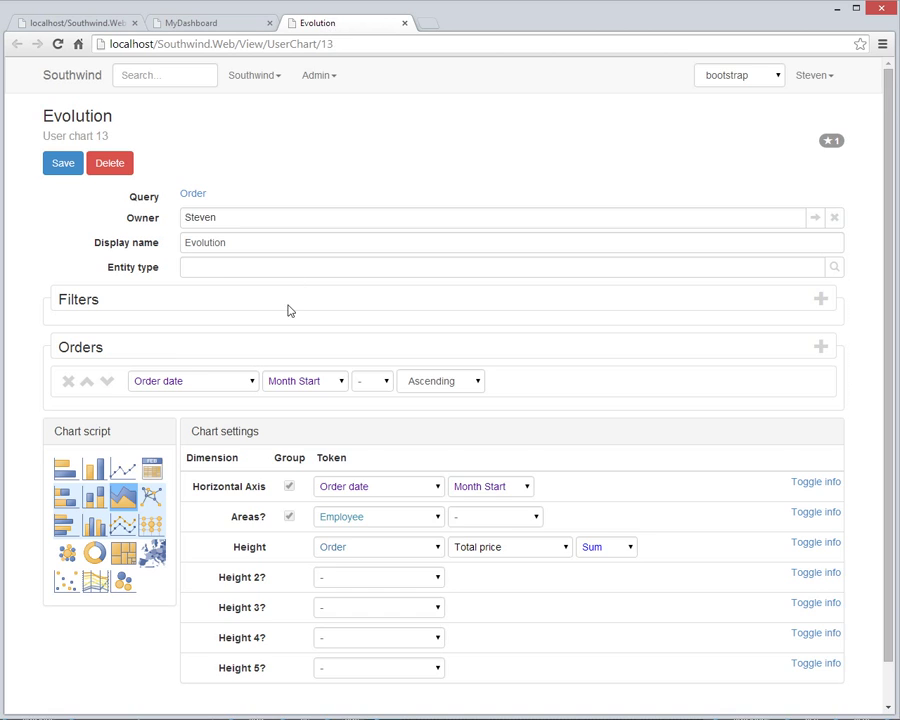
pyautogui.scroll(-1, 288, 311)
pyautogui.click(812, 436)
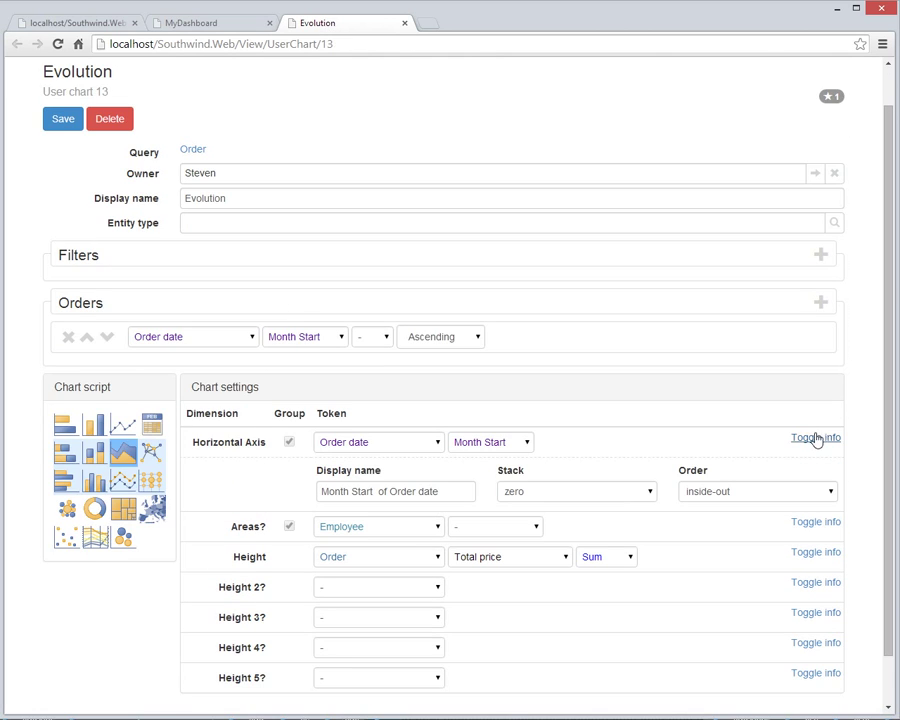
pyautogui.click(562, 490)
pyautogui.click(540, 530)
# Set the interpolation of the Evolution chart's Height dimension to monotone and save the user chart.
pyautogui.click(816, 552)
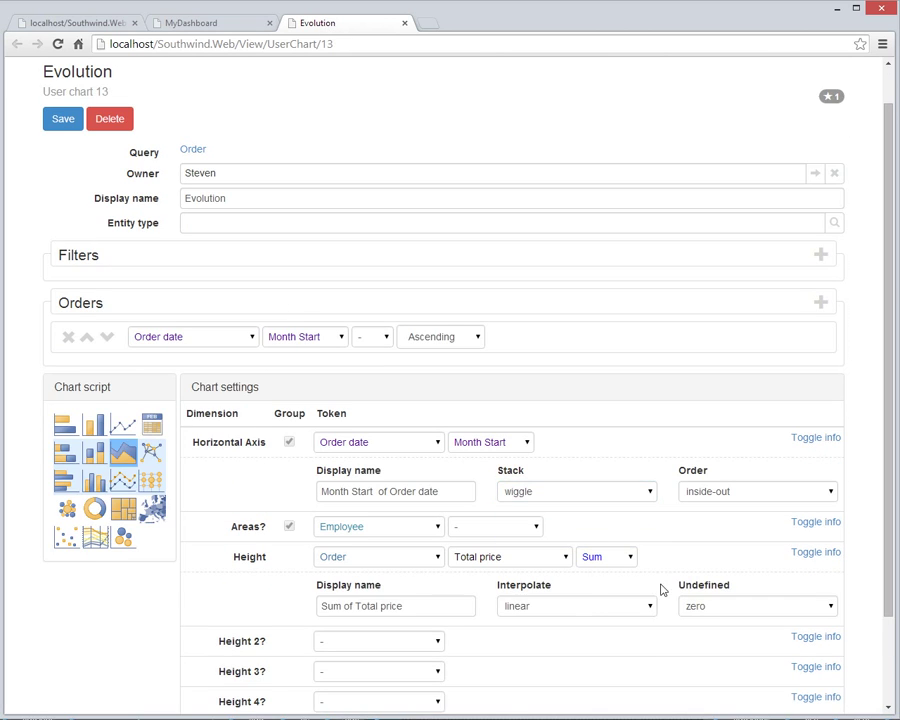
pyautogui.click(584, 606)
pyautogui.click(570, 664)
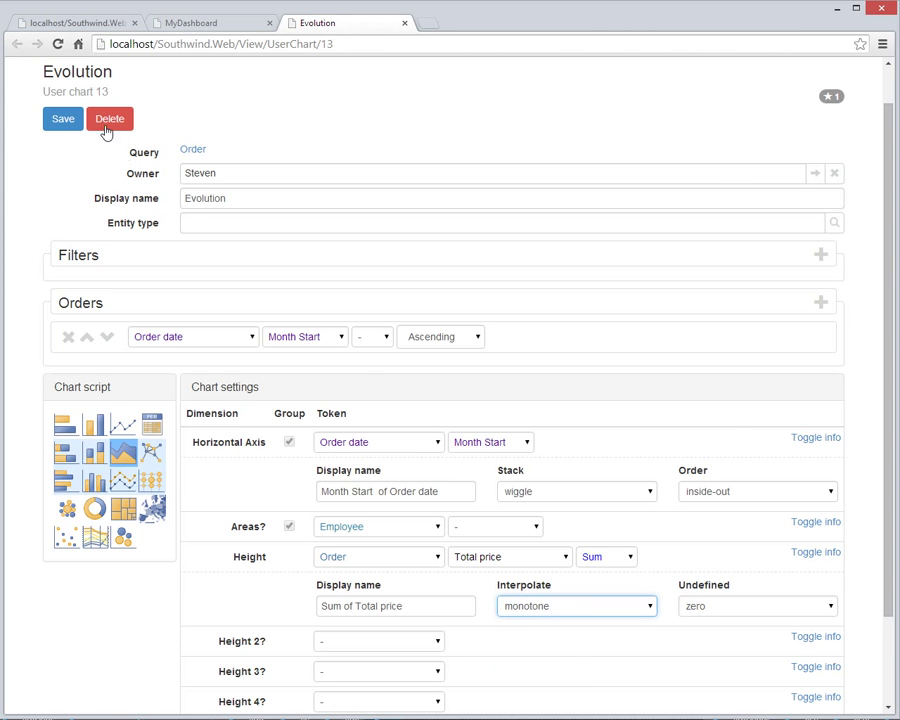
pyautogui.click(62, 119)
# Reload the MyDashboard view and check how the Evolution chart is drawn.
pyautogui.click(70, 22)
pyautogui.click(58, 44)
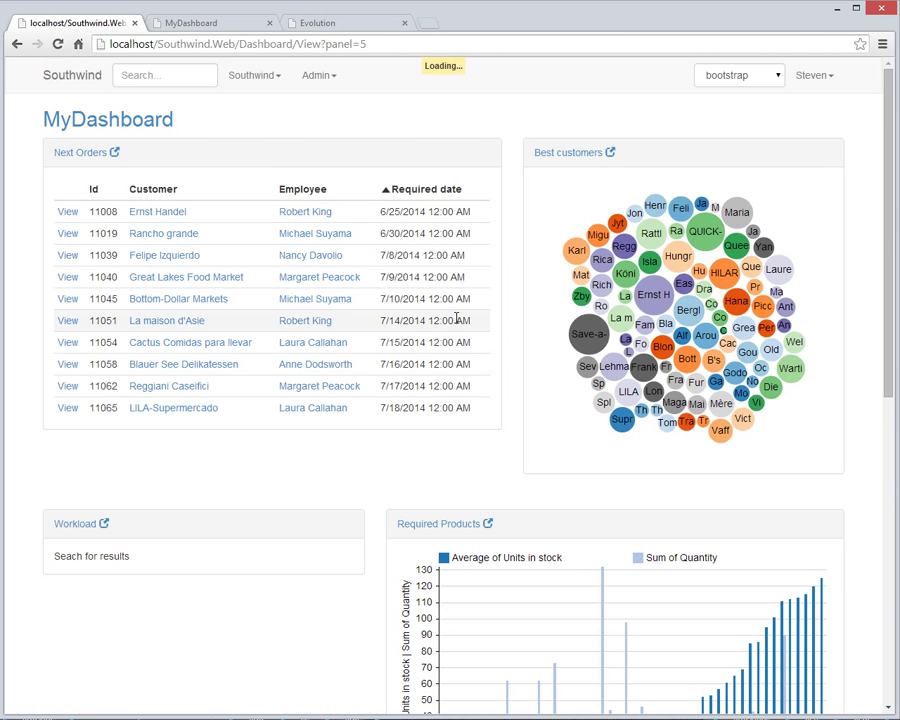
pyautogui.scroll(-4, 455, 312)
pyautogui.scroll(-3, 455, 310)
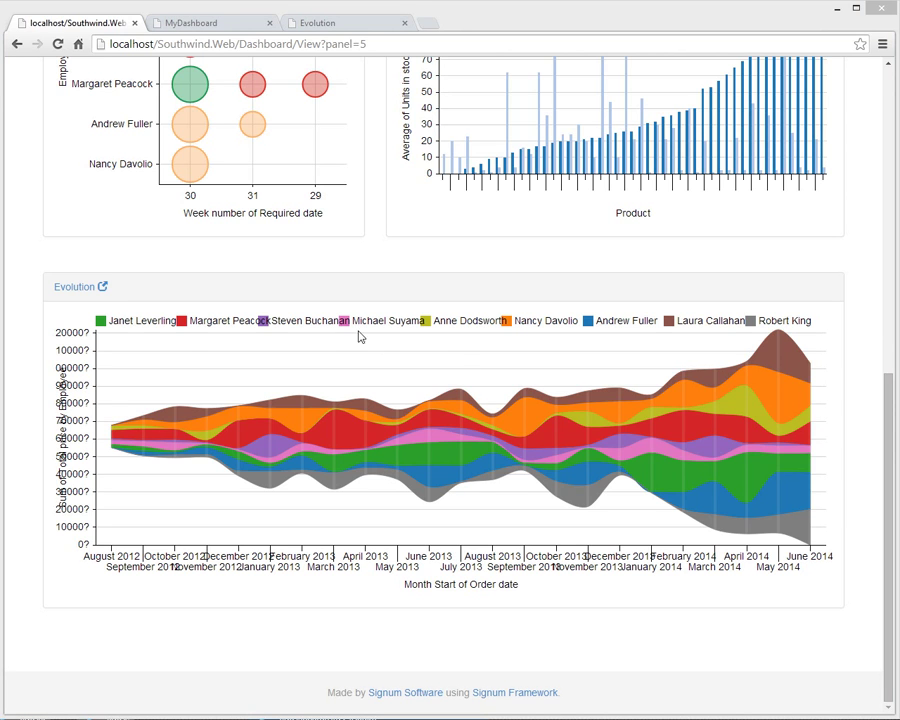
# Open the Evolution chart full screen, draw it for inspection, and close the Orders and Evolution tabs.
pyautogui.click(102, 291)
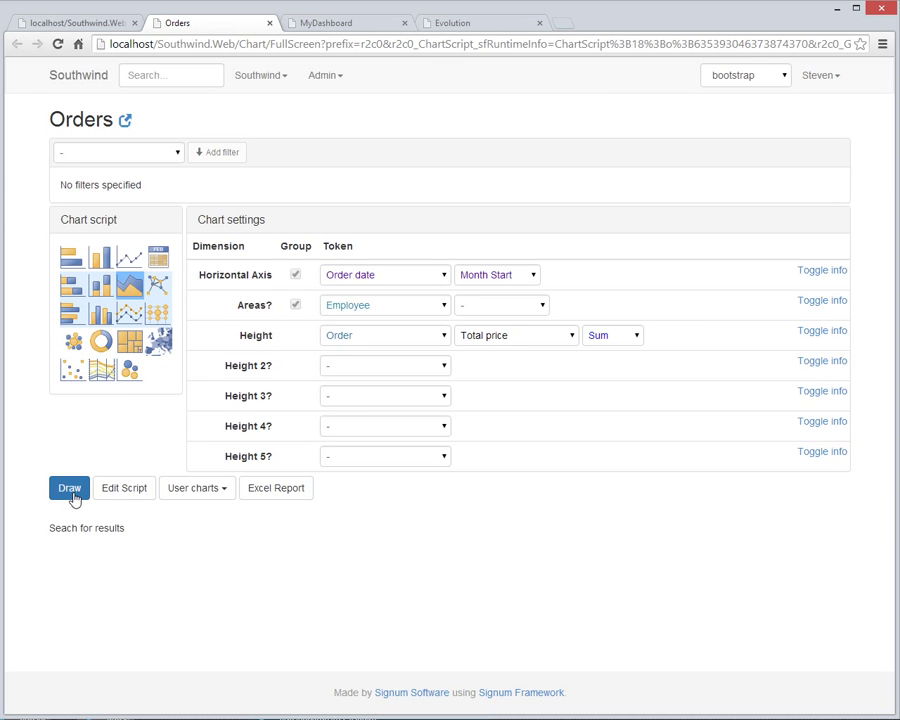
pyautogui.click(70, 494)
pyautogui.scroll(-2, 285, 408)
pyautogui.scroll(2, 294, 402)
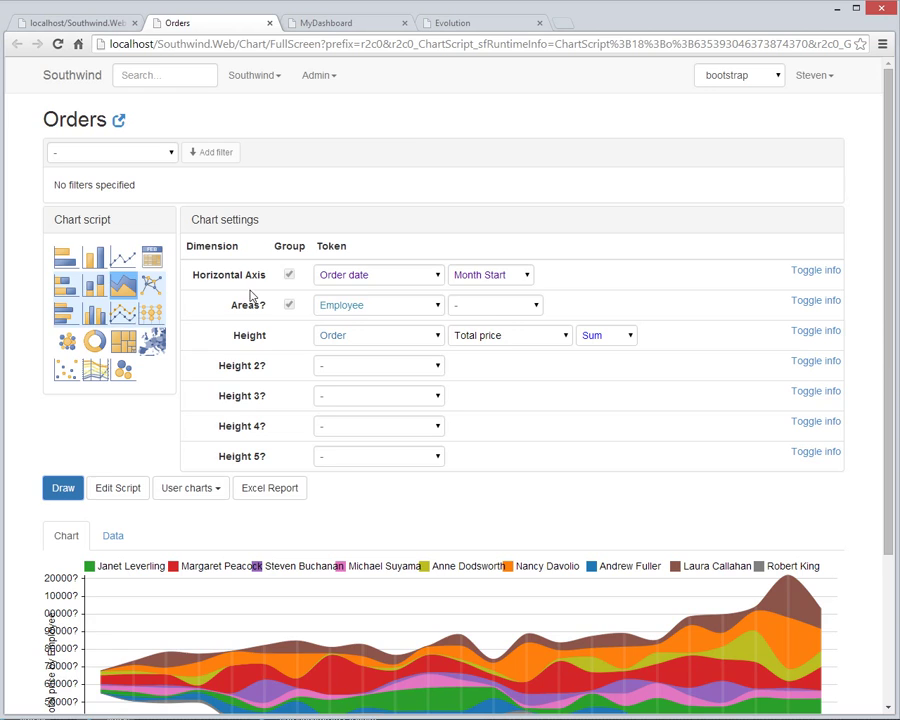
pyautogui.middleClick(200, 27)
pyautogui.middleClick(294, 24)
# Set the dashboard priority of MyDashboard to 1 and save it.
pyautogui.click(213, 22)
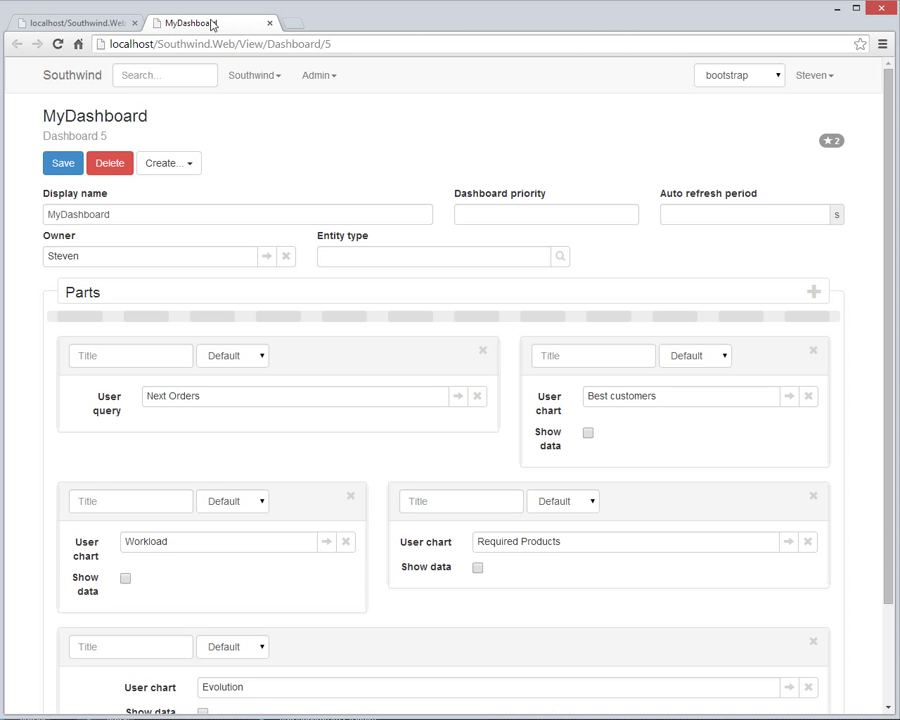
pyautogui.click(493, 213)
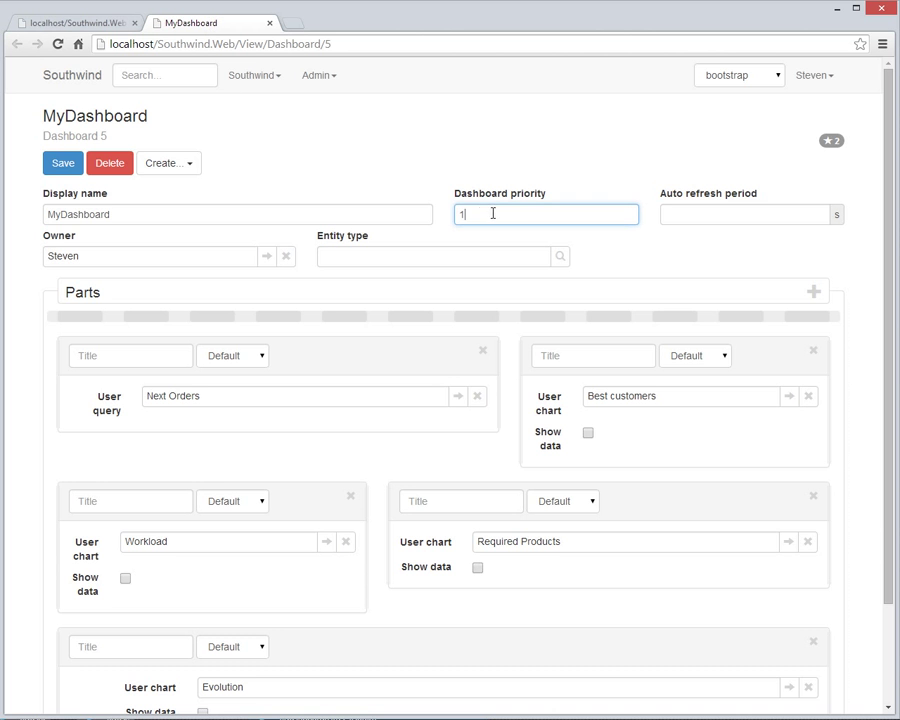
pyautogui.write('1')
pyautogui.click(68, 170)
# Go to the Southwind homepage and check that MyDashboard is shown there.
pyautogui.click(72, 22)
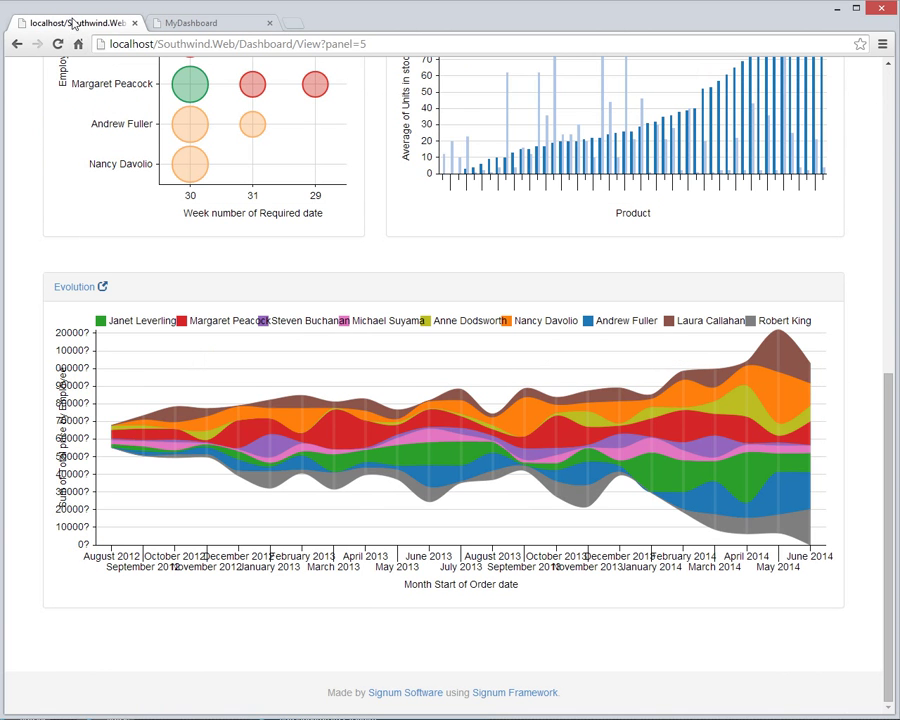
pyautogui.scroll(9, 62, 207)
pyautogui.click(82, 79)
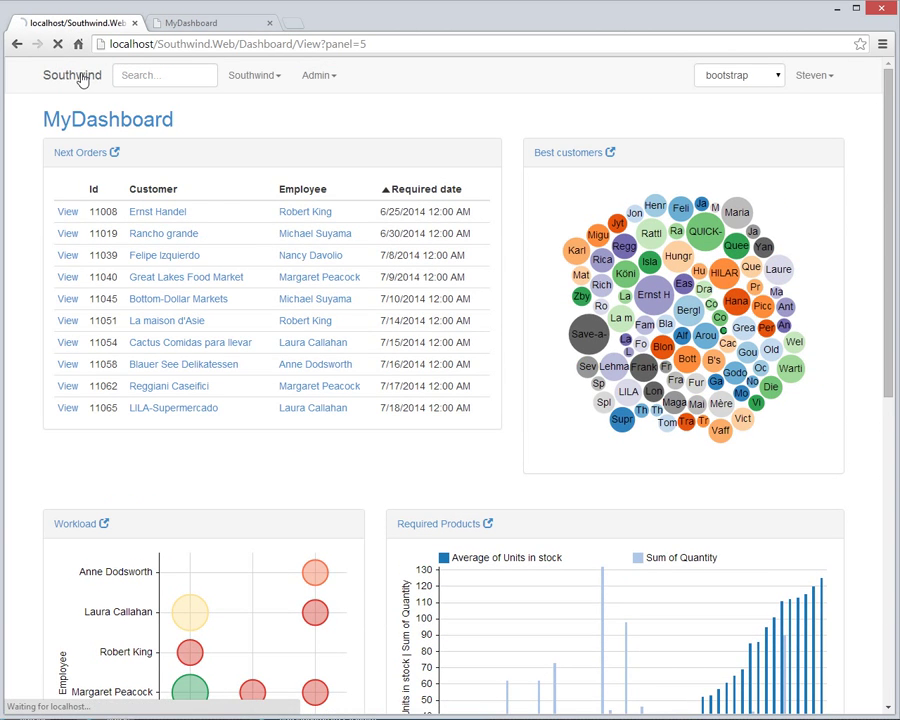
pyautogui.scroll(-4, 372, 240)
pyautogui.scroll(4, 386, 293)
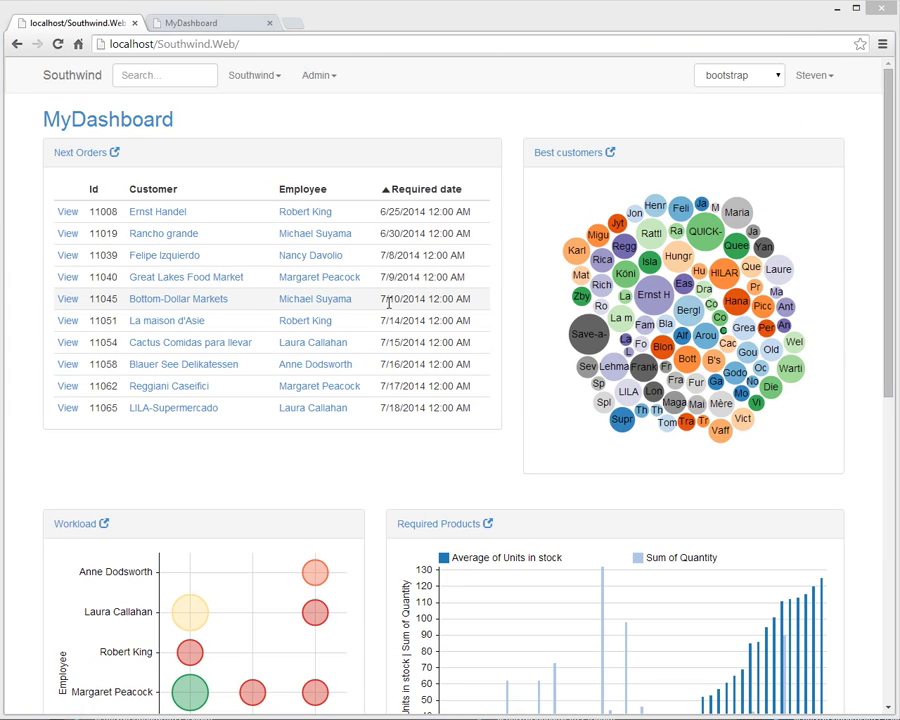
# Use the global search to find a company and open the Que Delícia record.
pyautogui.click(175, 76)
pyautogui.write('com')
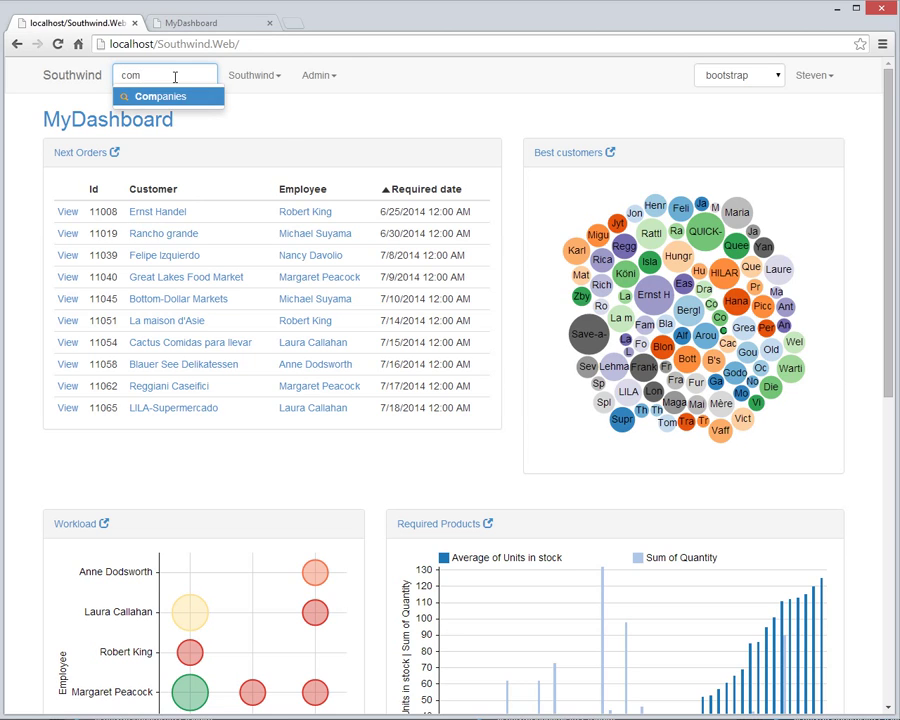
pyautogui.press('Tab')
pyautogui.write('a')
pyautogui.press('Return')
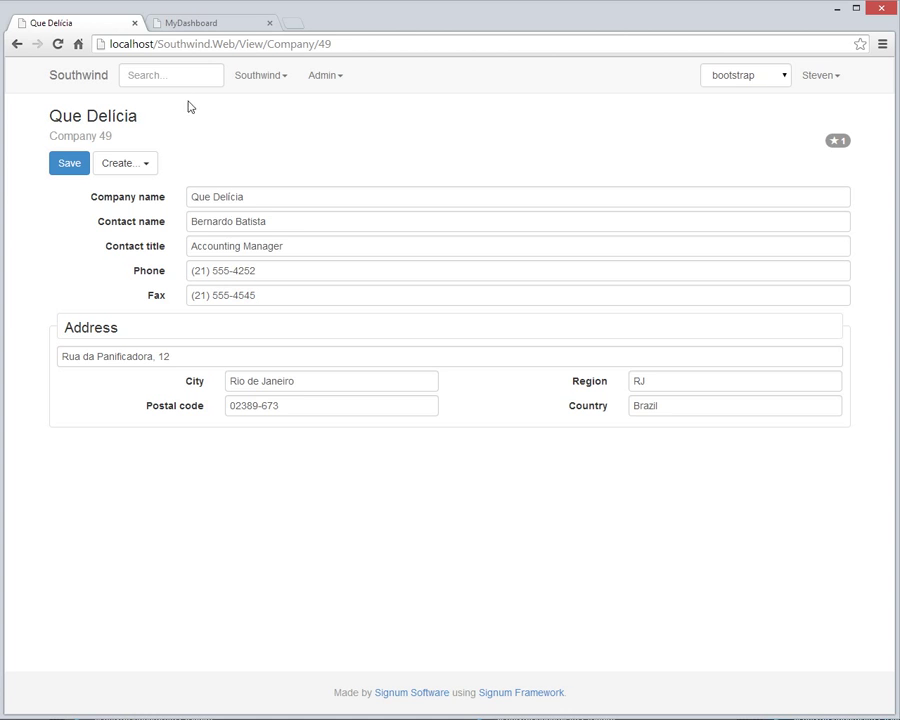
# Open the Orders query through the global search and list all orders.
pyautogui.click(172, 71)
pyautogui.write('order')
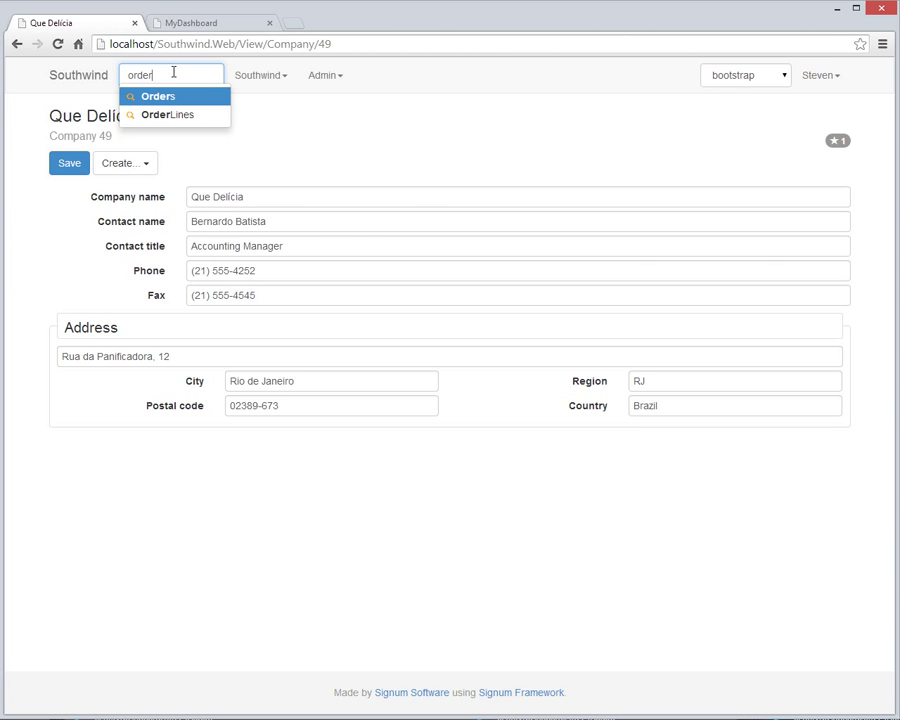
pyautogui.press('Return')
pyautogui.click(110, 220)
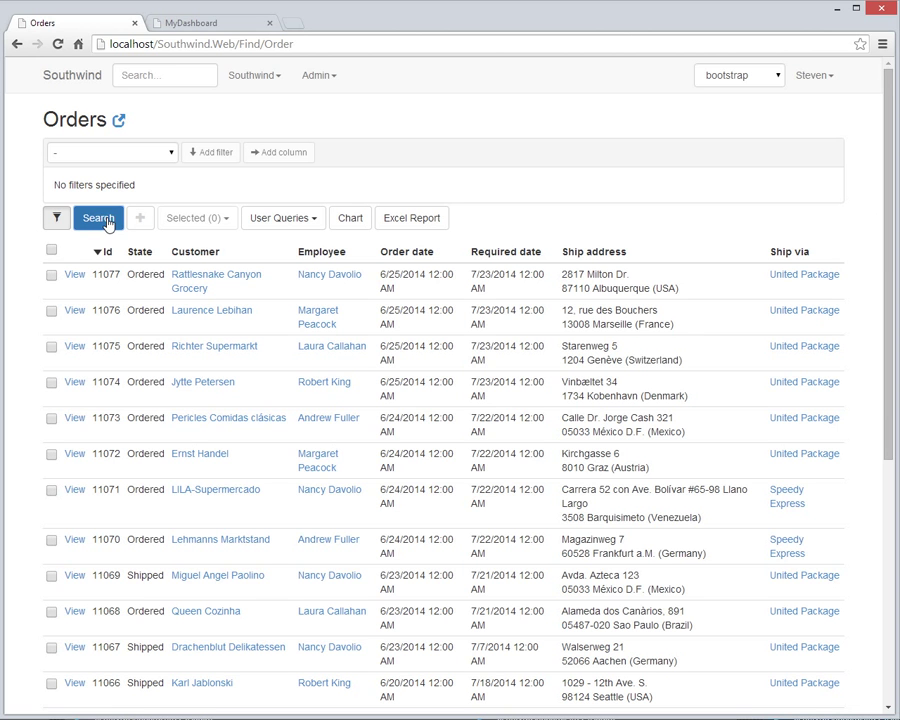
# Filter the orders to the customer Rattlesnake Canyon Grocery and sort them by order date in descending order.
pyautogui.rightClick(238, 278)
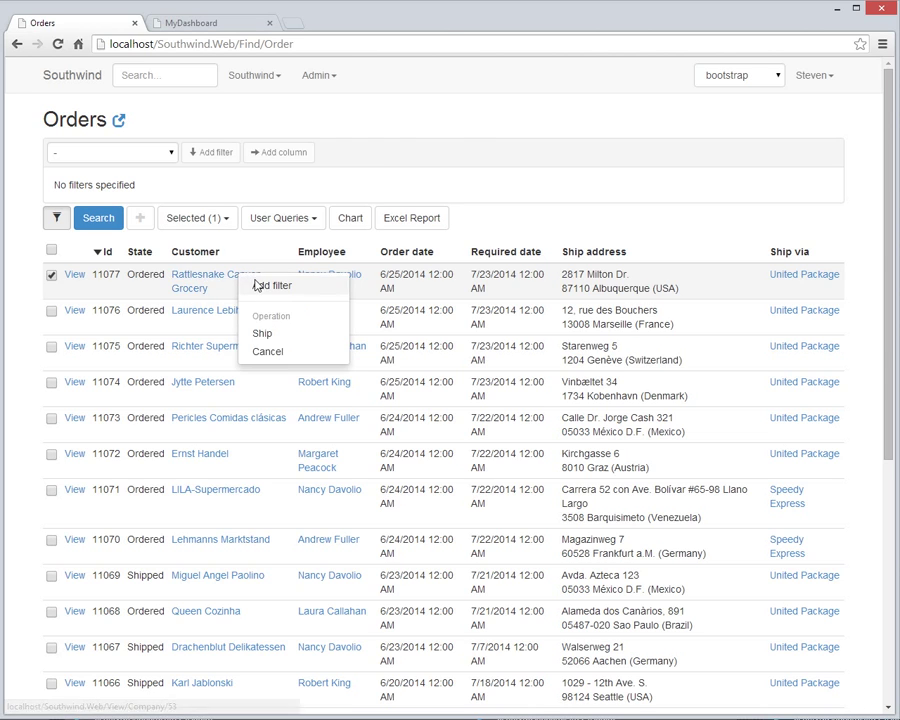
pyautogui.click(262, 284)
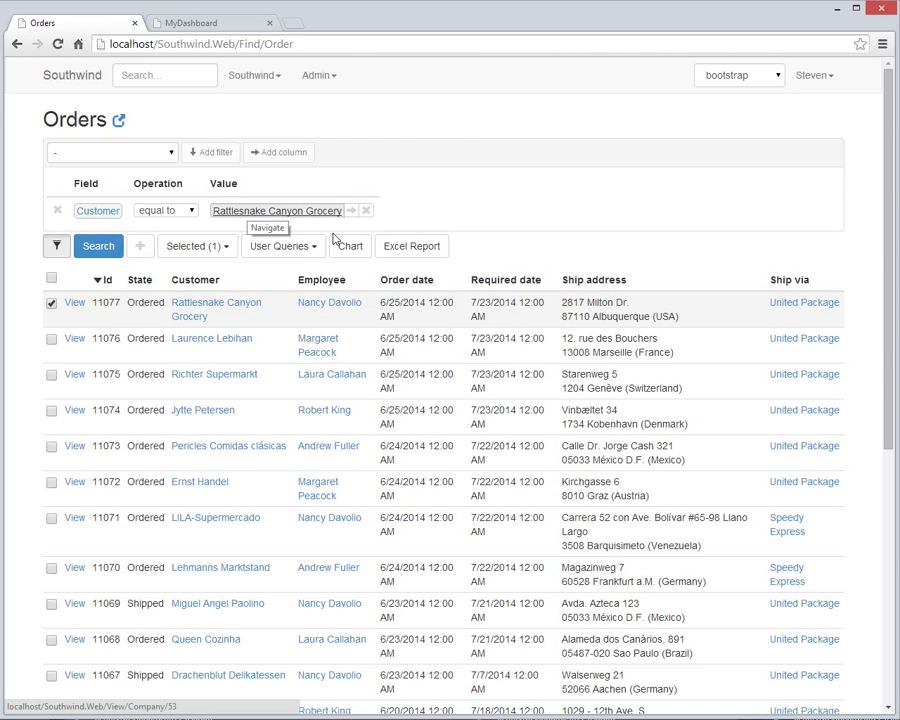
pyautogui.click(424, 285)
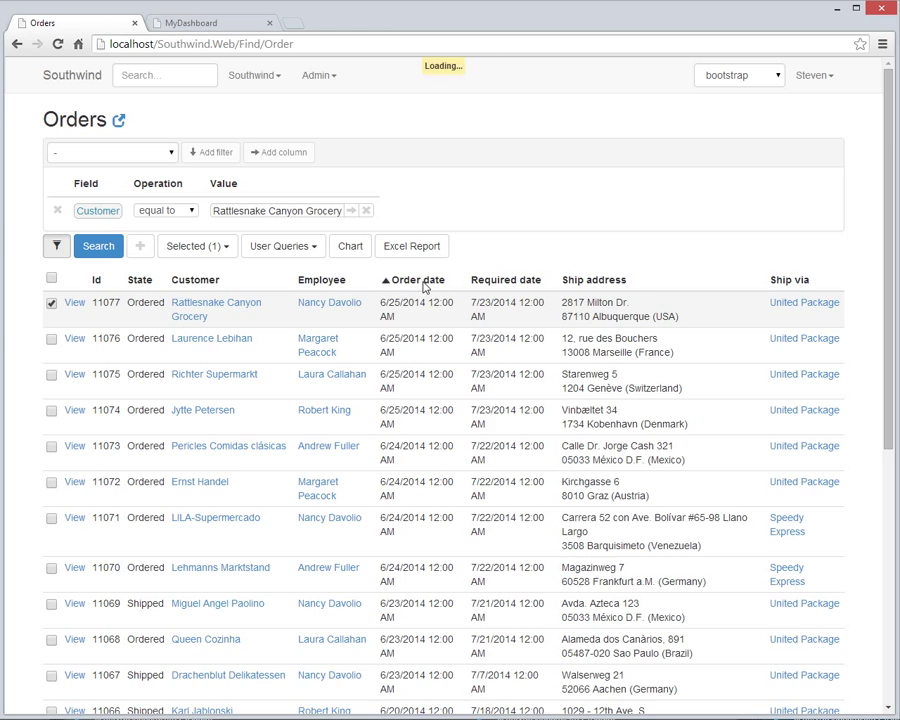
pyautogui.click(464, 286)
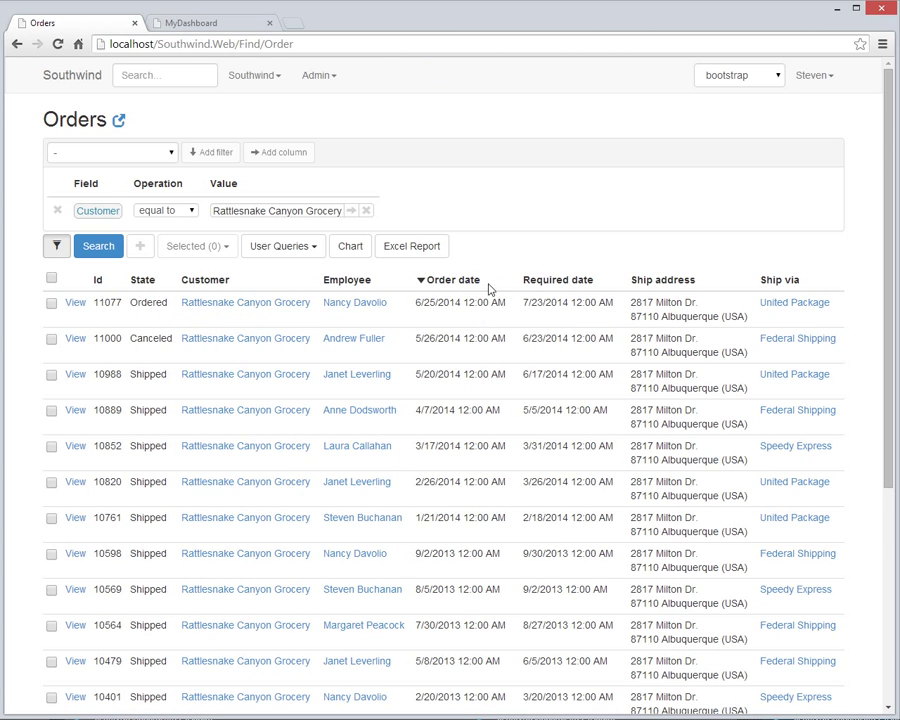
# Remove the Ship address, Ship via and Customer columns from the orders list and rerun the search.
pyautogui.rightClick(680, 282)
pyautogui.click(686, 328)
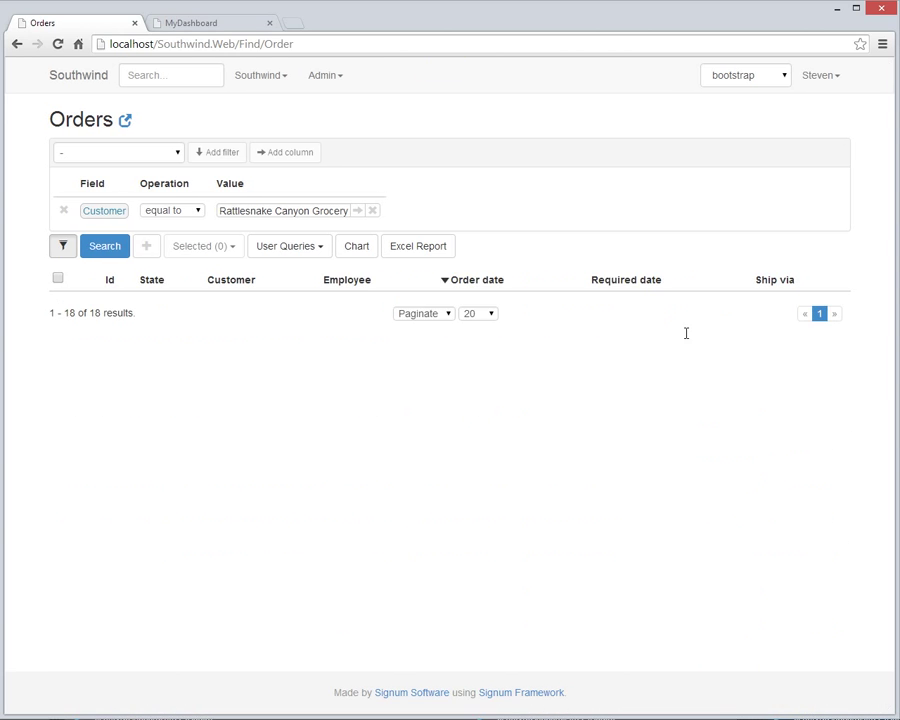
pyautogui.rightClick(777, 285)
pyautogui.click(790, 329)
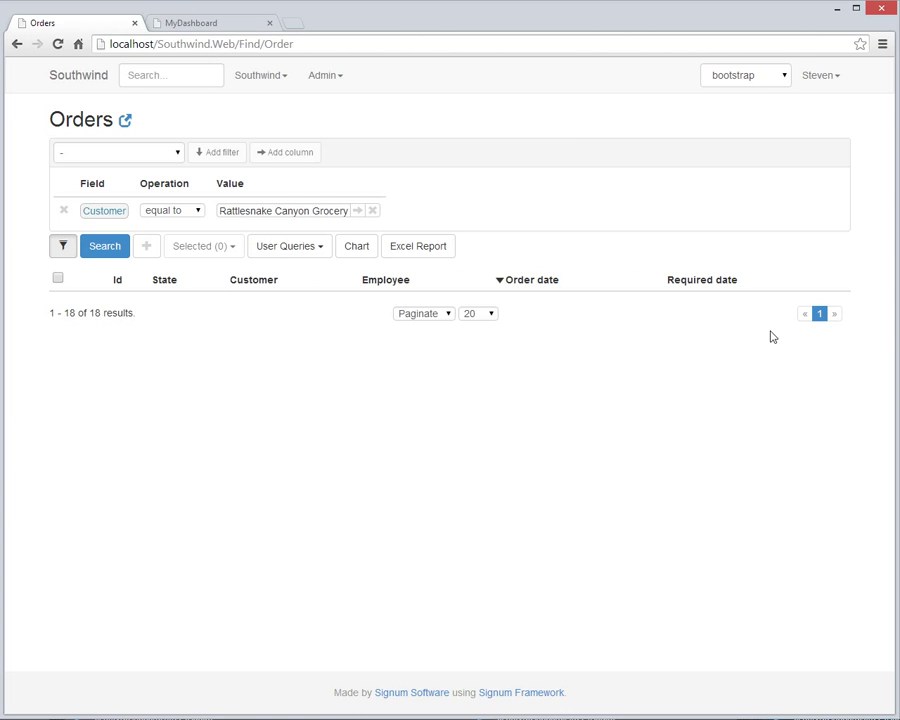
pyautogui.click(88, 250)
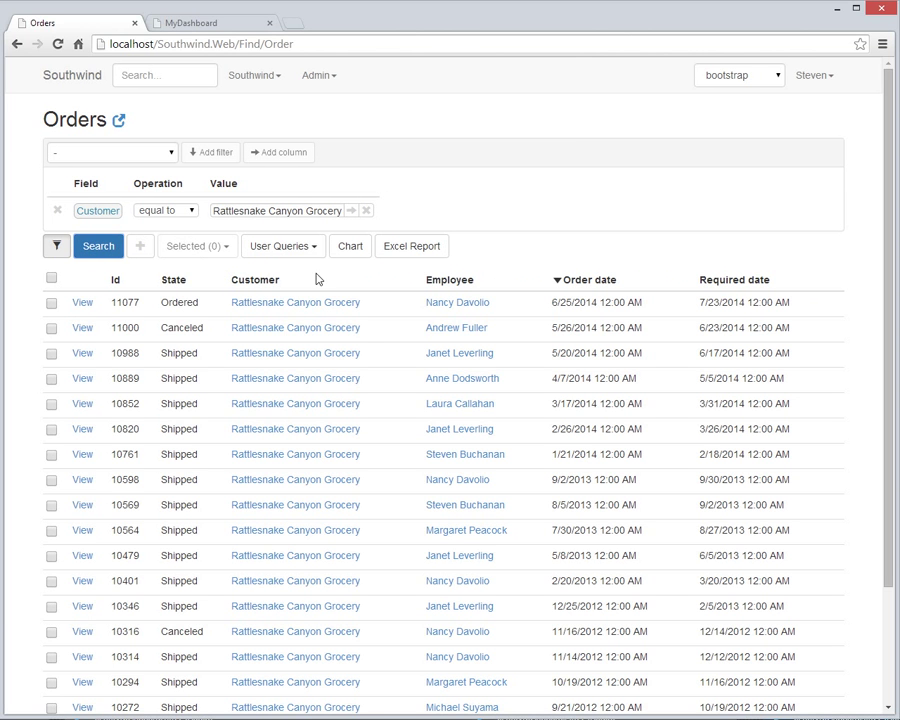
pyautogui.rightClick(267, 284)
pyautogui.click(273, 323)
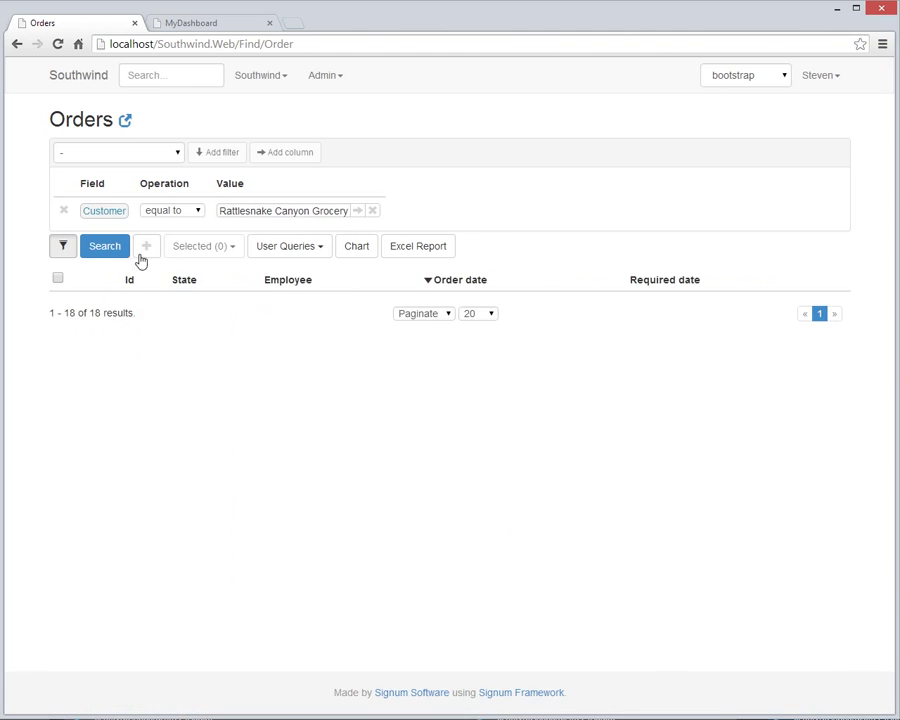
pyautogui.click(113, 250)
# Create a user query from the filtered orders, with entity type Company and [CurrentEntity] as the Customer filter value.
pyautogui.click(313, 250)
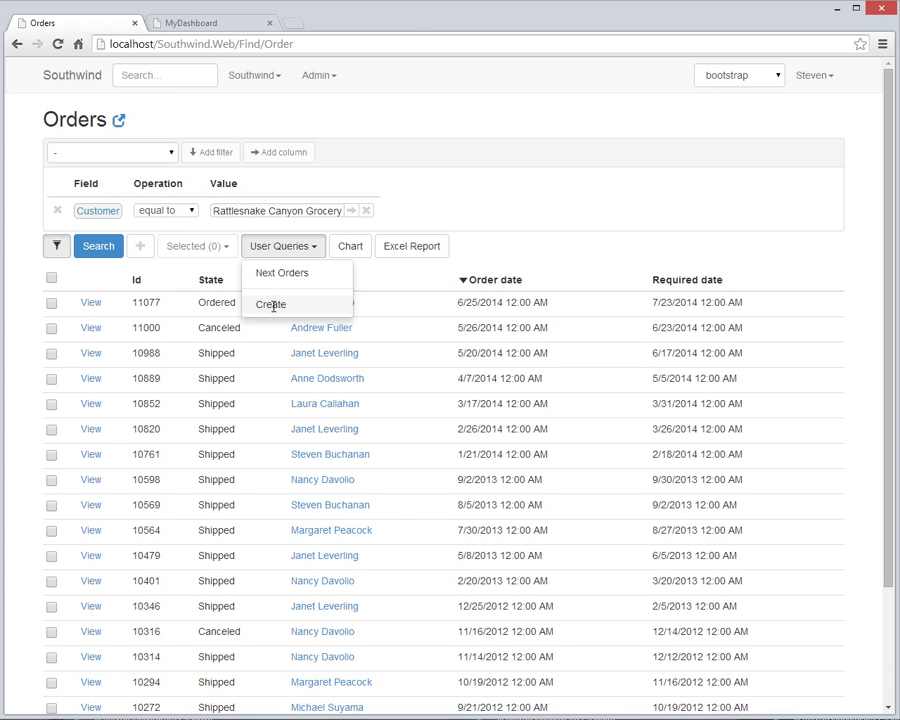
pyautogui.click(272, 305)
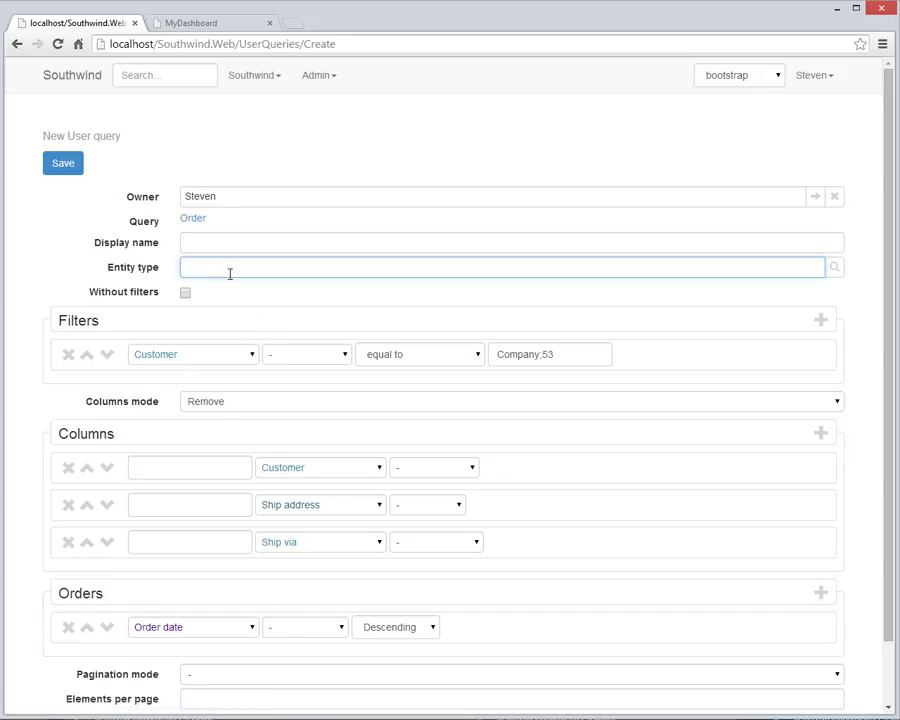
pyautogui.press('Return')
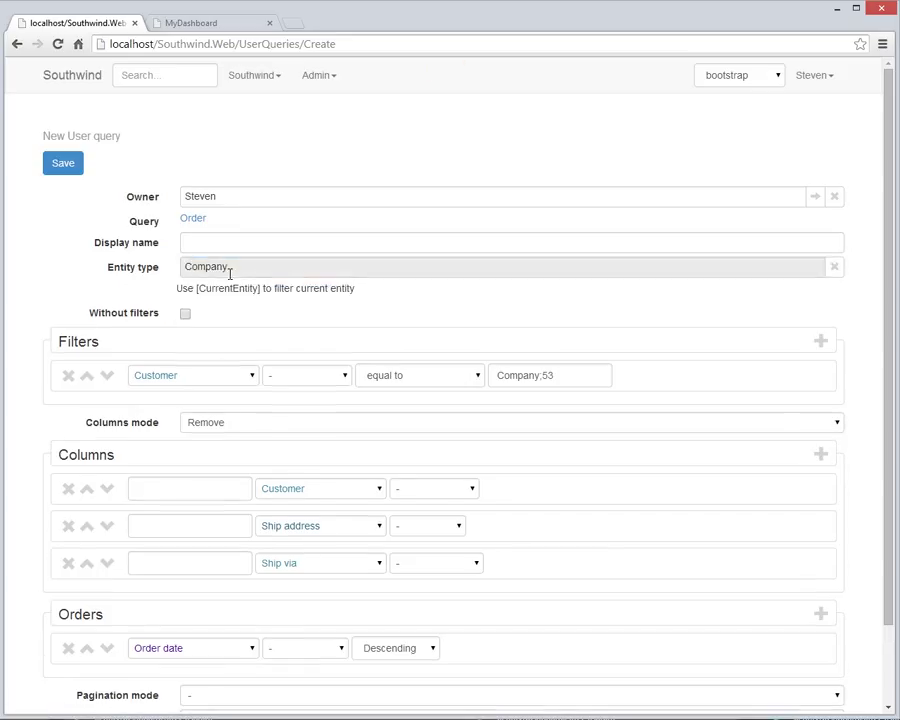
pyautogui.moveTo(202, 290); pyautogui.dragTo(197, 293)
pyautogui.hotkey('ctrl', 'c')
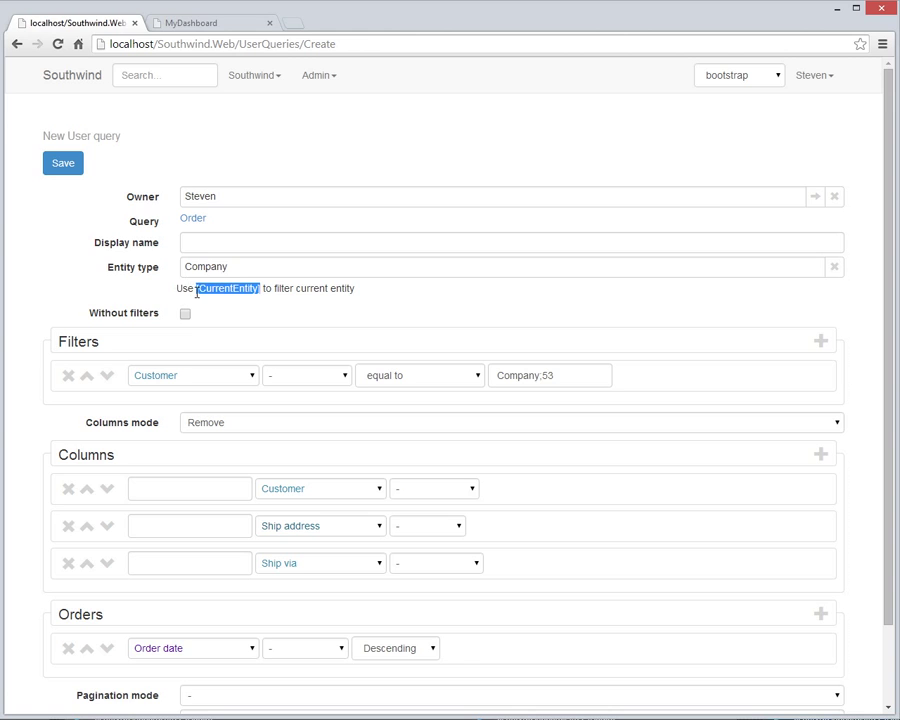
pyautogui.moveTo(556, 375); pyautogui.dragTo(395, 375)
pyautogui.hotkey('ctrl', 'v')
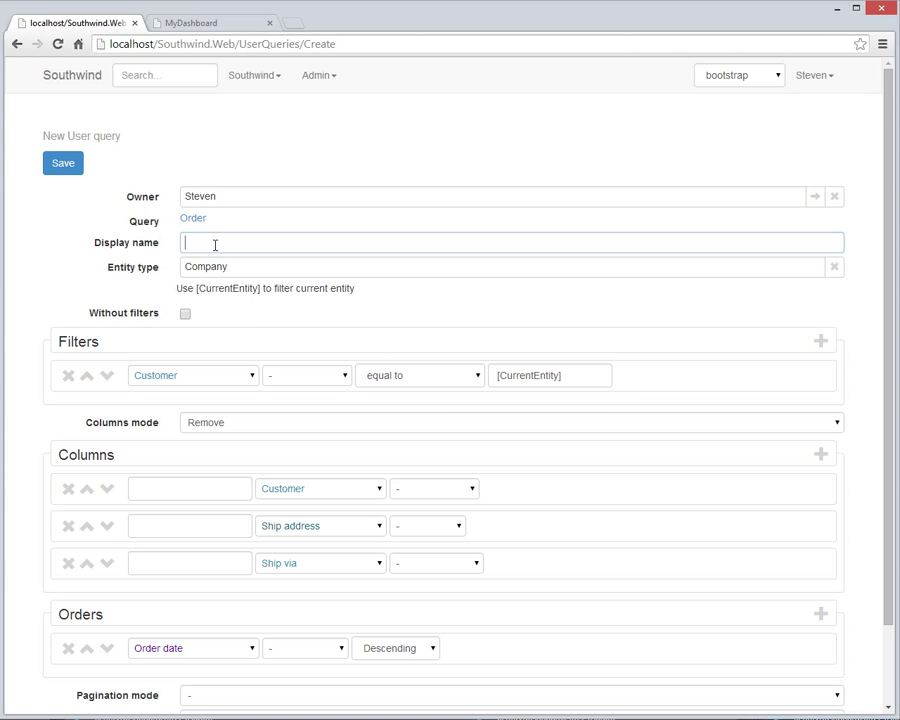
# Name the user query Company Orders, save it, and close the MyDashboard page.
pyautogui.click(218, 246)
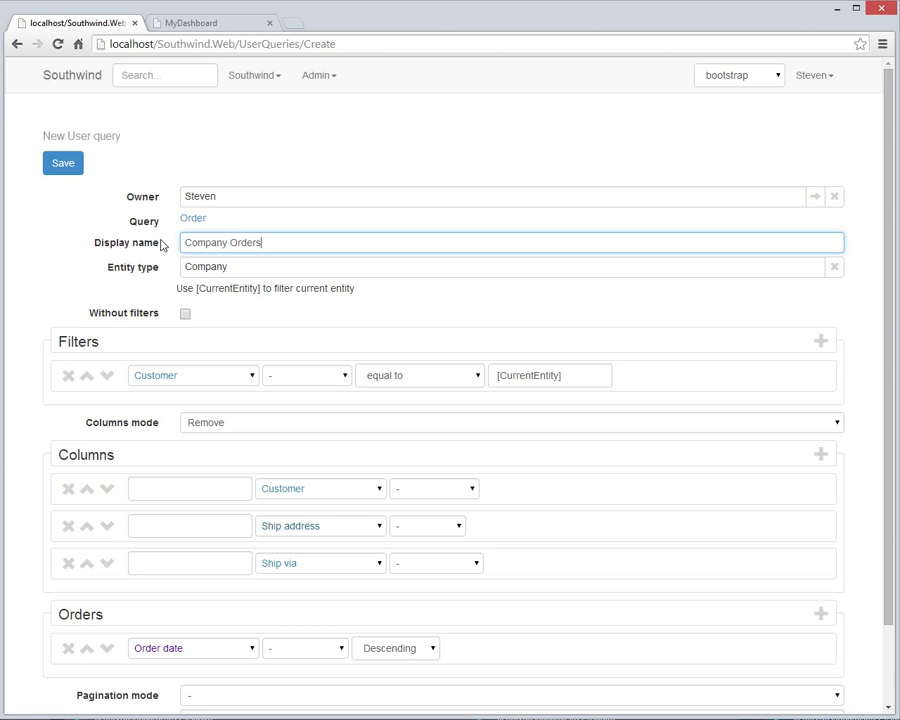
pyautogui.click(57, 166)
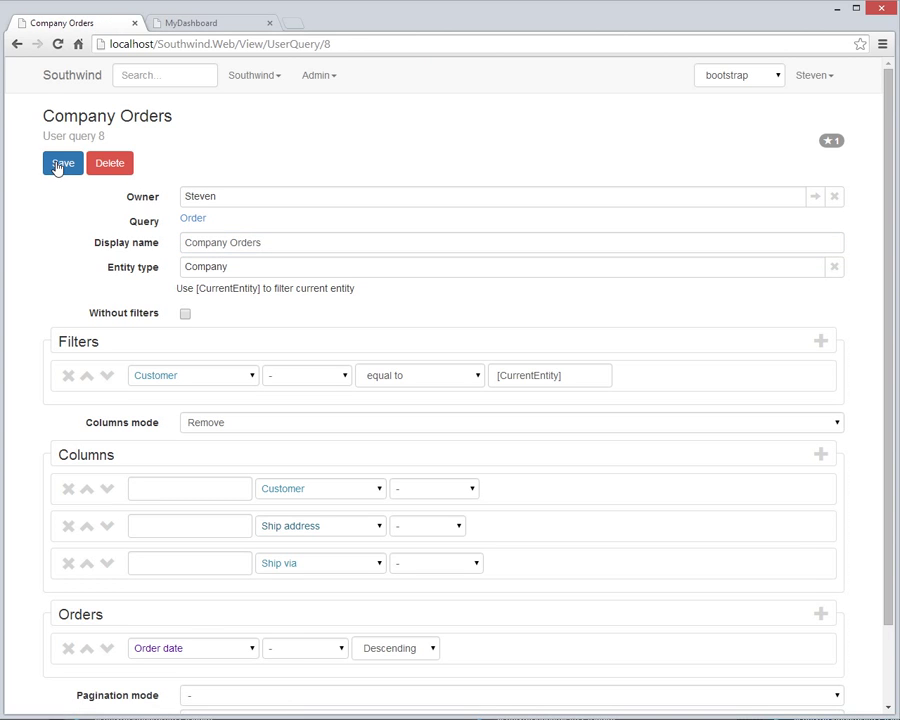
pyautogui.middleClick(176, 22)
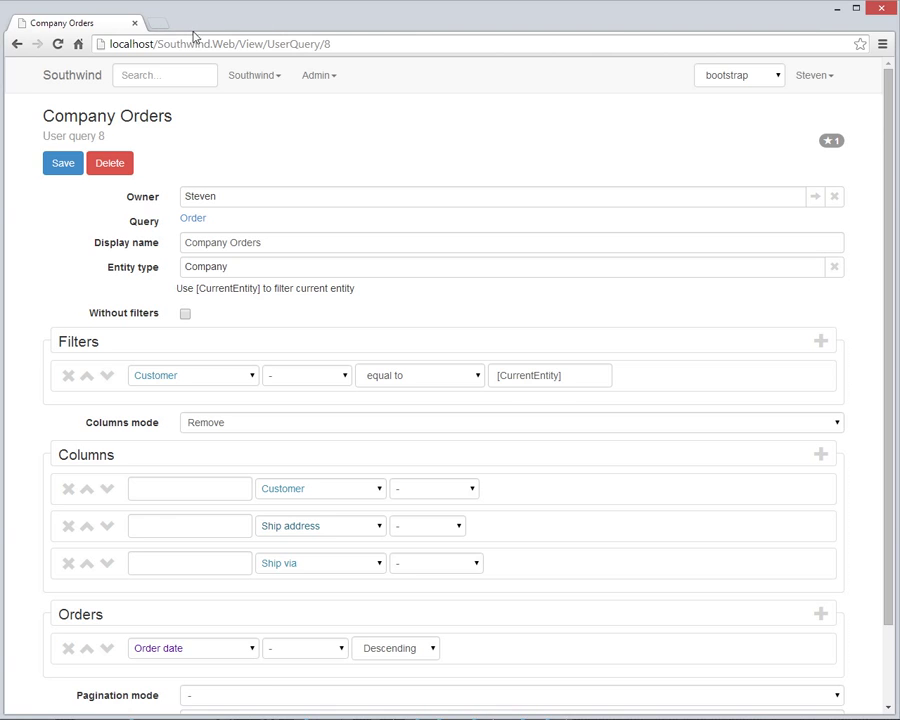
# Open the chart builder for OrderLines through the global search.
pyautogui.write('chart ord')
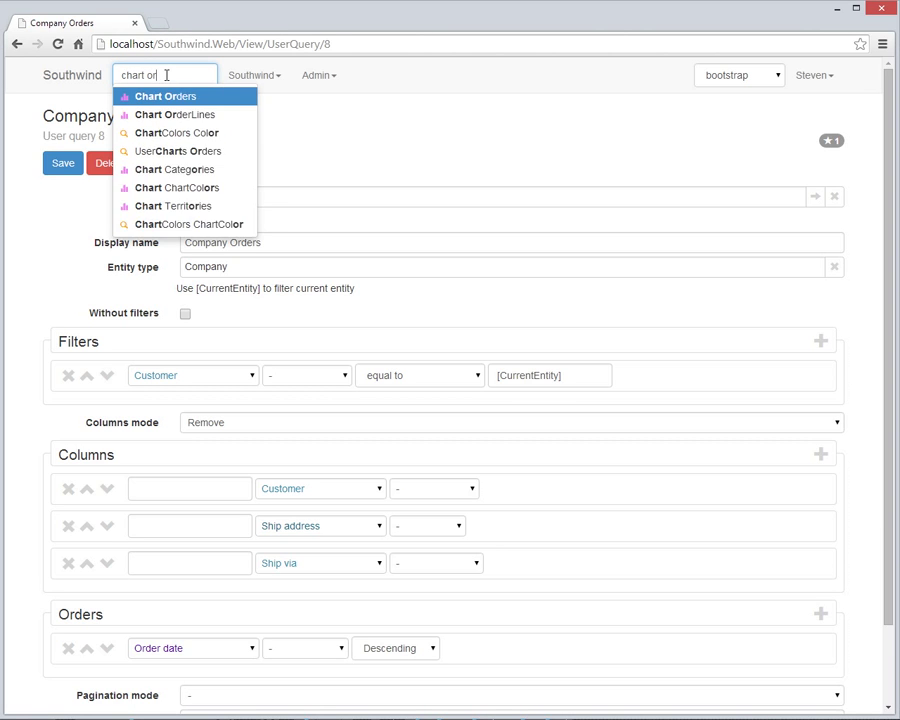
pyautogui.press('Down')
pyautogui.press('Return')
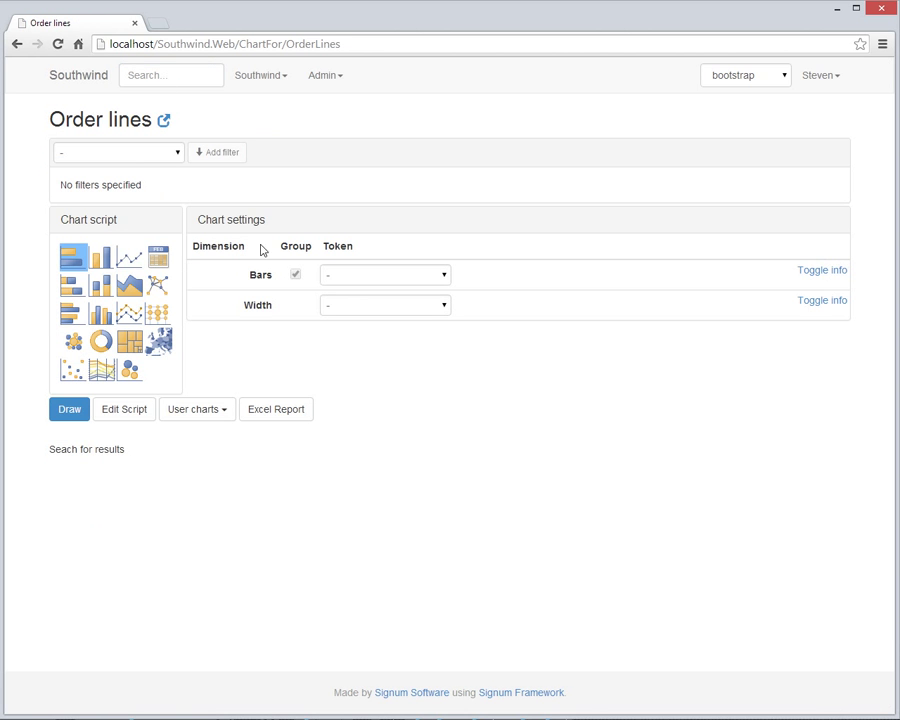
# Add a filter to the order lines chart requiring the order's customer to equal Que Delícia.
pyautogui.click(149, 156)
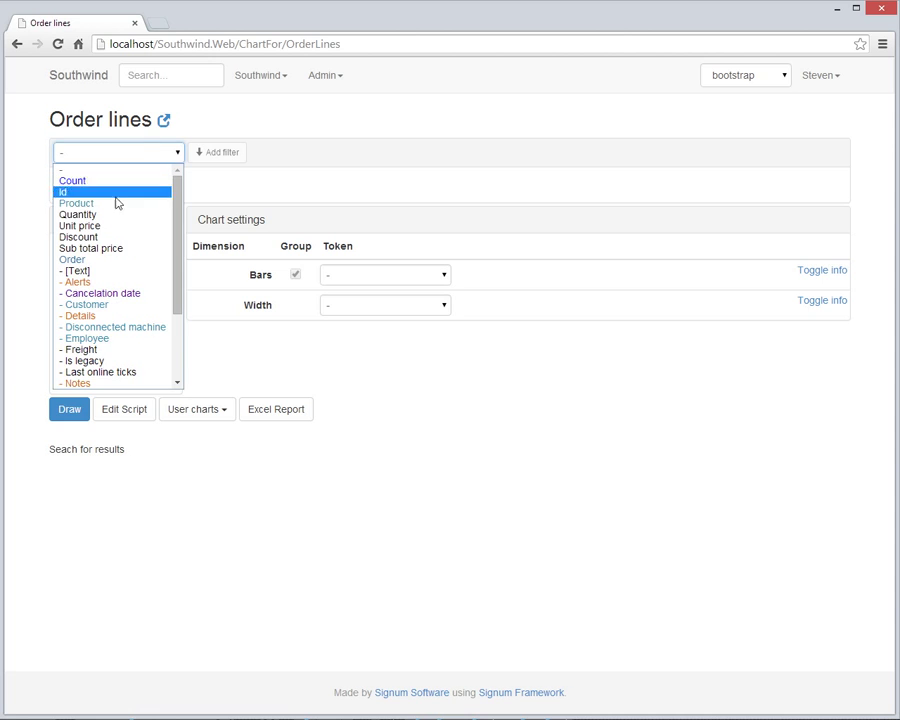
pyautogui.click(105, 258)
pyautogui.click(249, 156)
pyautogui.click(230, 225)
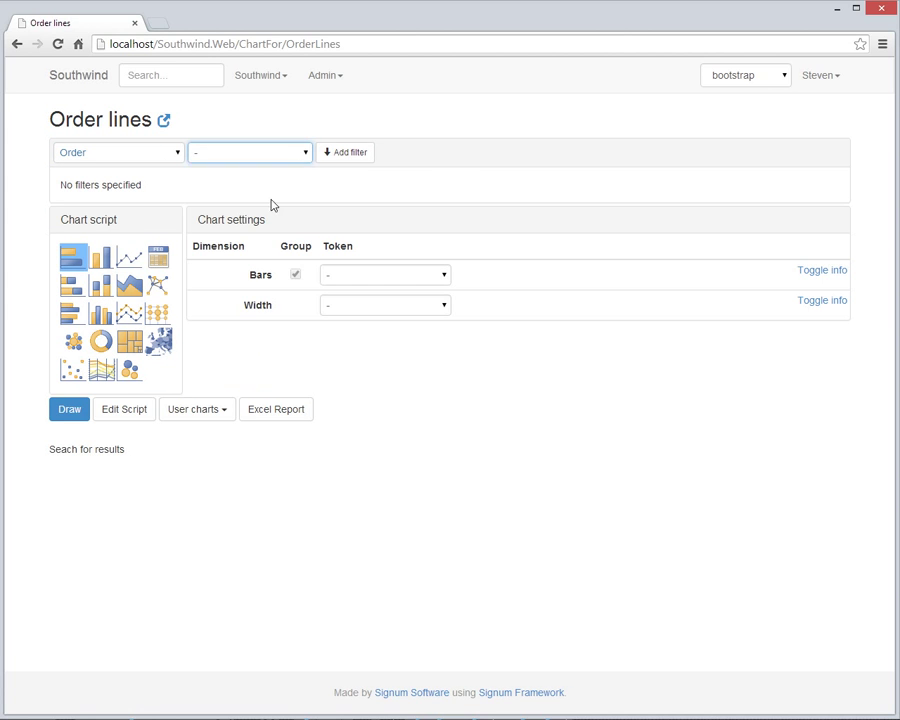
pyautogui.click(433, 152)
pyautogui.click(305, 210)
pyautogui.write('a')
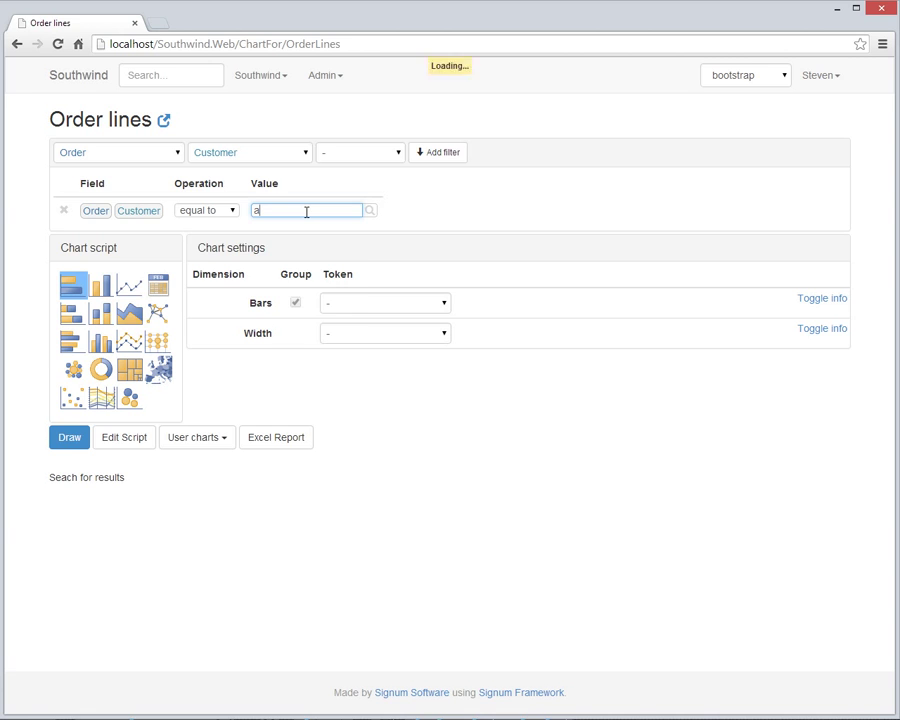
pyautogui.press('Return')
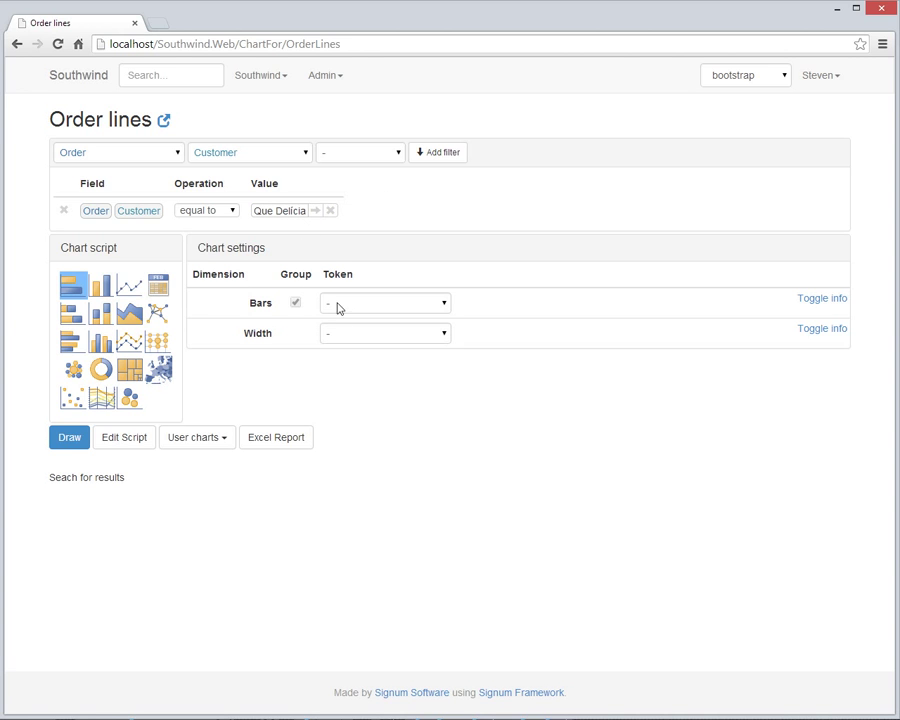
# Choose the bubble chart type, with Product as the color and the sum of Quantity on the horizontal axis.
pyautogui.click(128, 400)
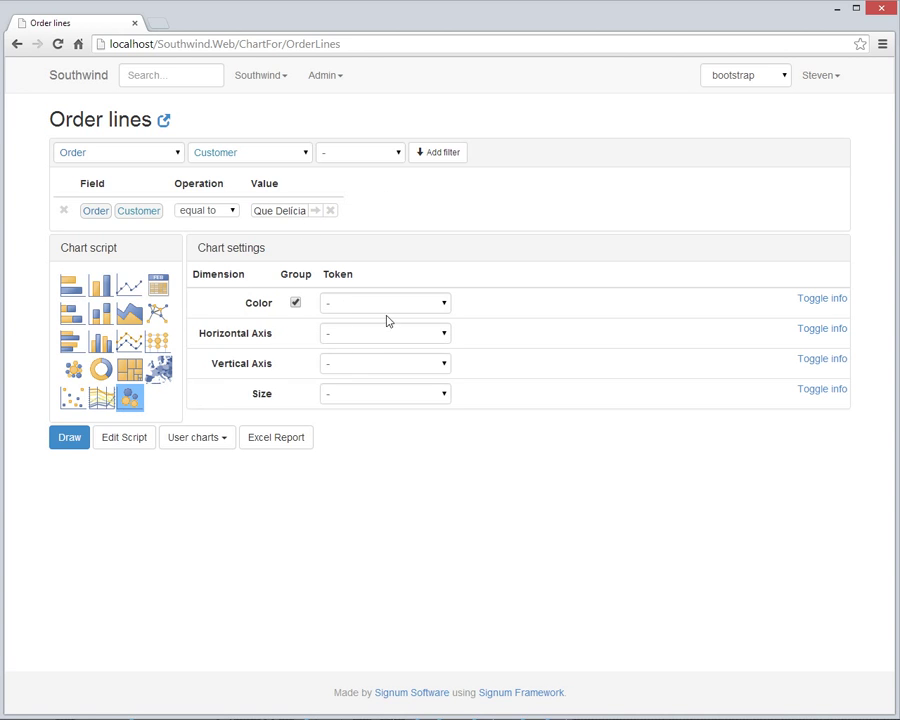
pyautogui.click(386, 302)
pyautogui.click(386, 340)
pyautogui.click(406, 335)
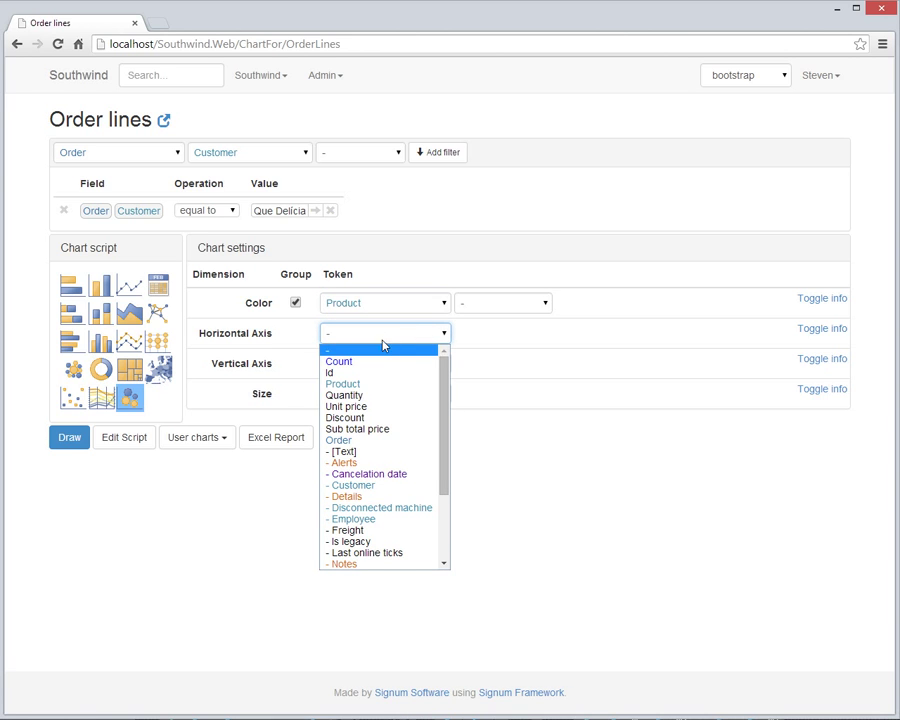
pyautogui.click(371, 396)
pyautogui.click(493, 337)
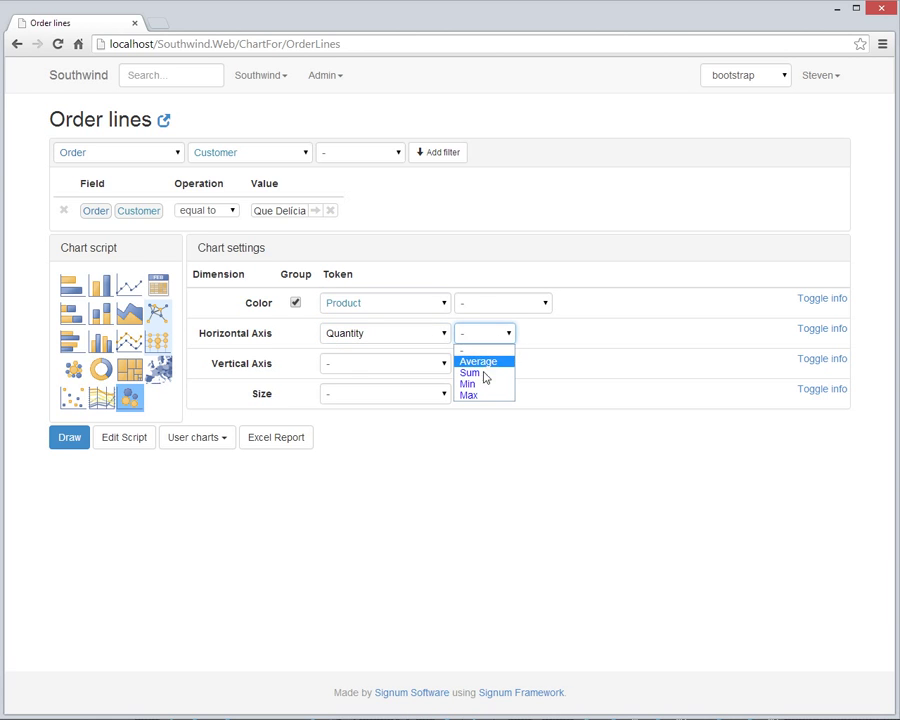
pyautogui.click(482, 375)
# Put the average of Unit price on the vertical axis and use the sum of Sub total price as the bubble size.
pyautogui.click(406, 368)
pyautogui.click(360, 436)
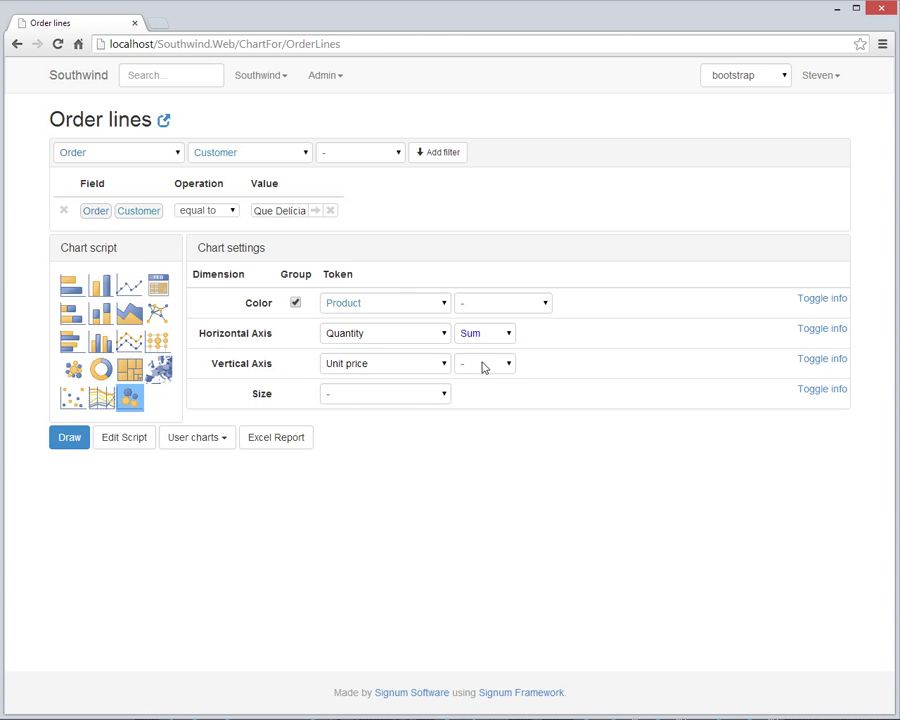
pyautogui.click(482, 364)
pyautogui.click(470, 391)
pyautogui.click(381, 400)
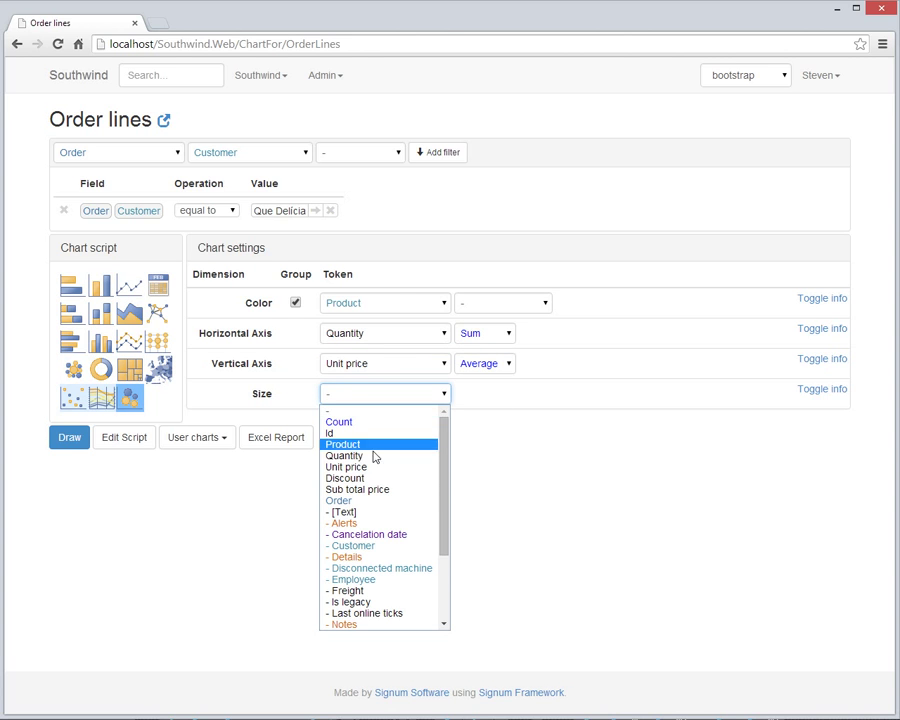
pyautogui.click(404, 489)
pyautogui.click(508, 394)
pyautogui.click(489, 433)
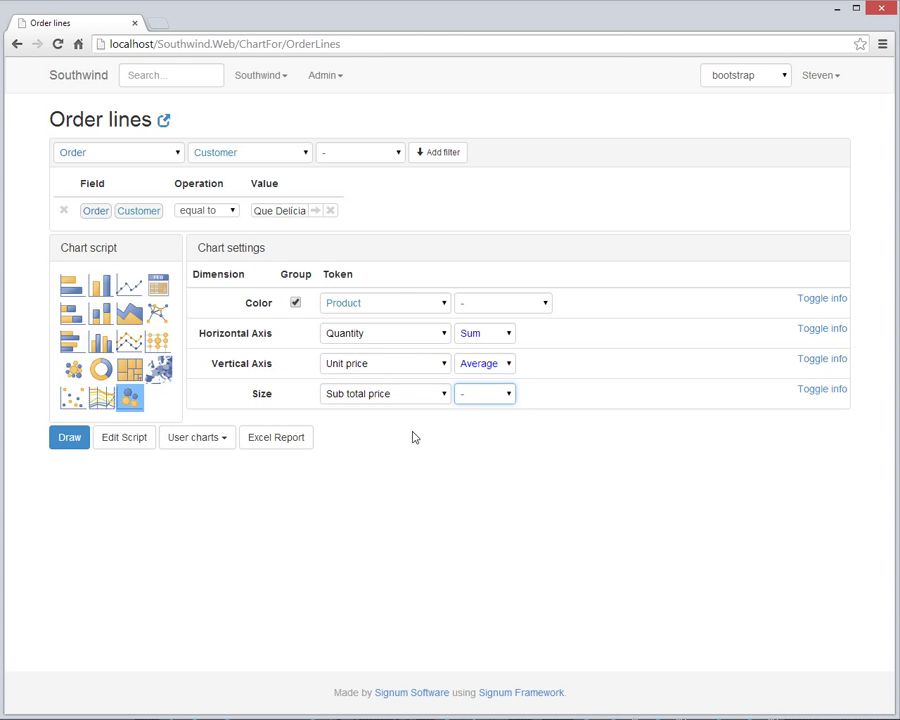
# Draw the order lines bubble chart and look over the plotted bubbles.
pyautogui.click(72, 438)
pyautogui.scroll(-3, 173, 443)
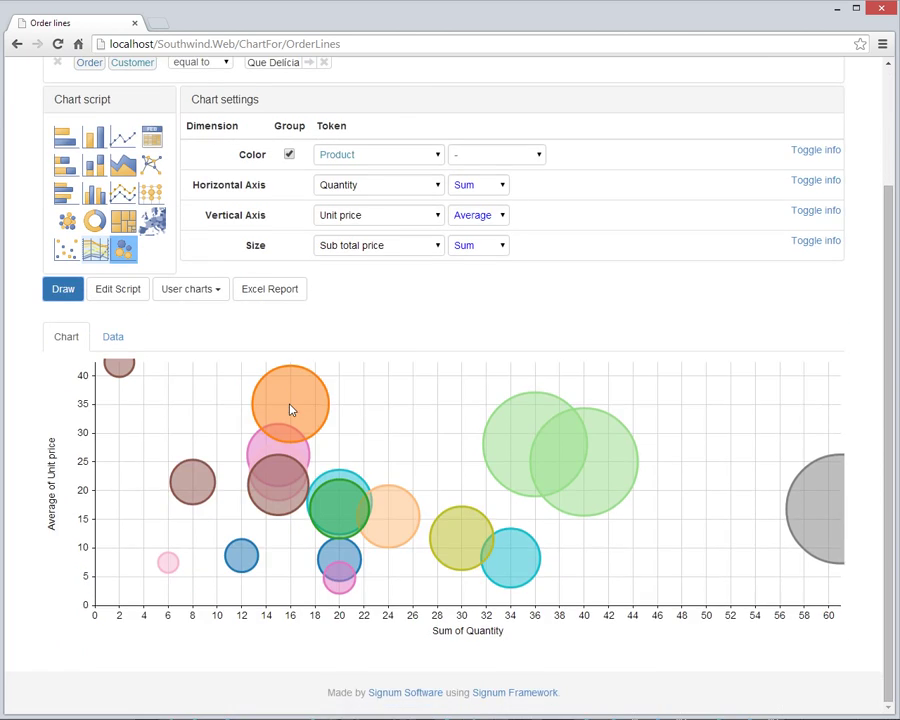
pyautogui.scroll(3, 291, 410)
# Create a user chart from the order lines bubble chart and set its entity type to Company.
pyautogui.click(213, 436)
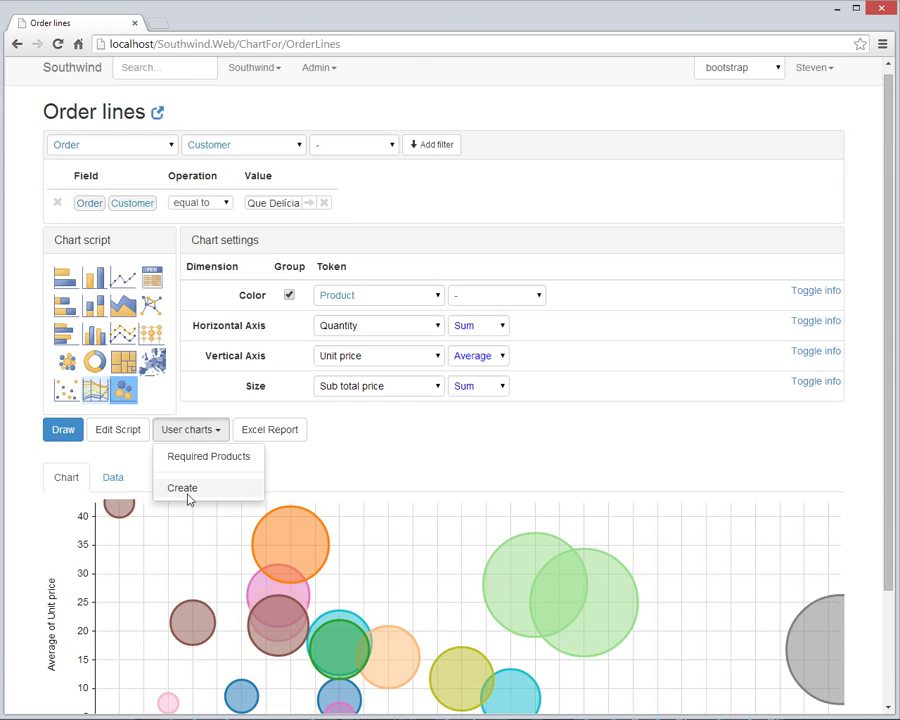
pyautogui.click(183, 487)
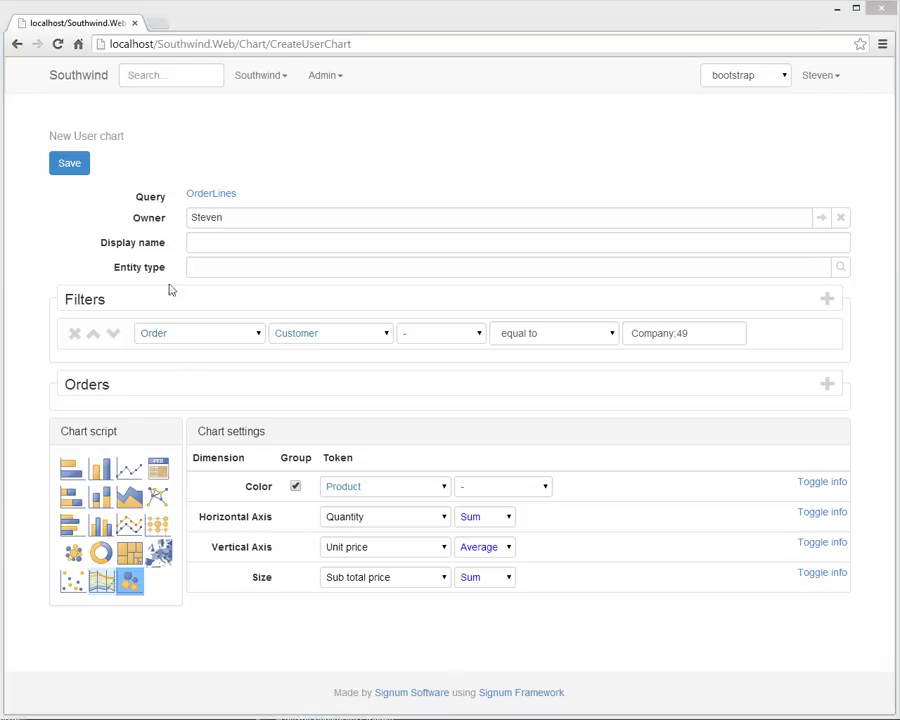
pyautogui.click(214, 264)
pyautogui.write('com')
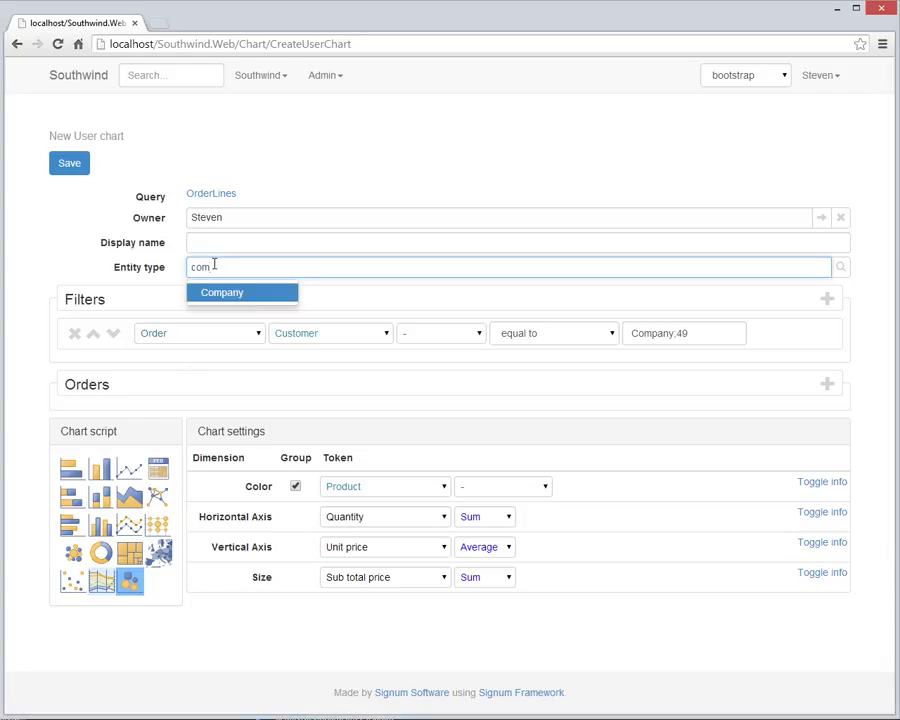
pyautogui.press('Return')
# Set the customer filter value to [CurrentEntity] and save the user chart with the display name Company Products.
pyautogui.moveTo(204, 287); pyautogui.dragTo(270, 287)
pyautogui.hotkey('ctrl', 'c')
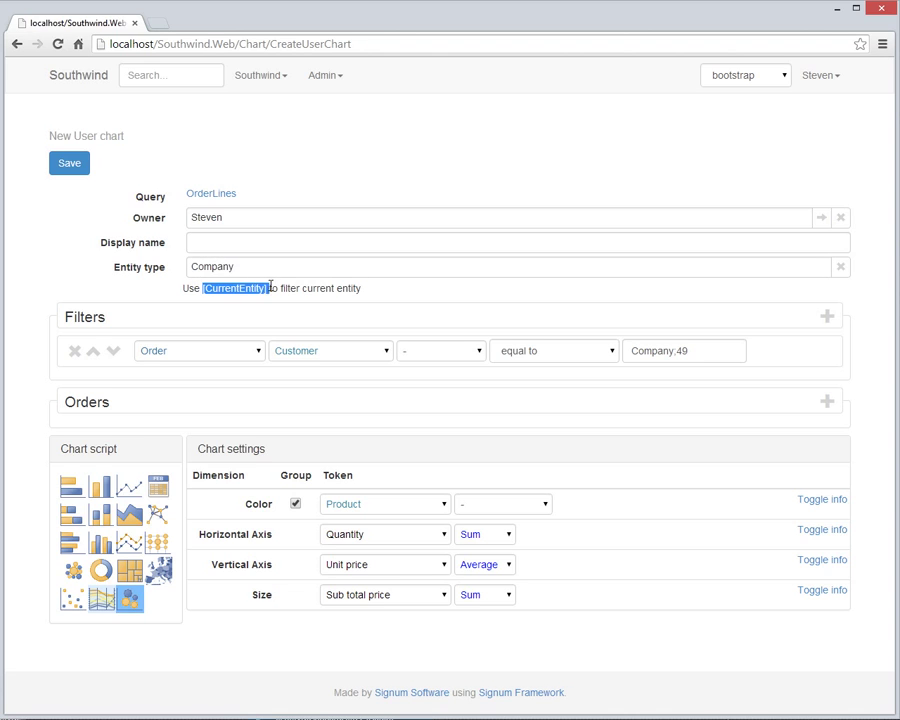
pyautogui.moveTo(703, 354); pyautogui.dragTo(506, 359)
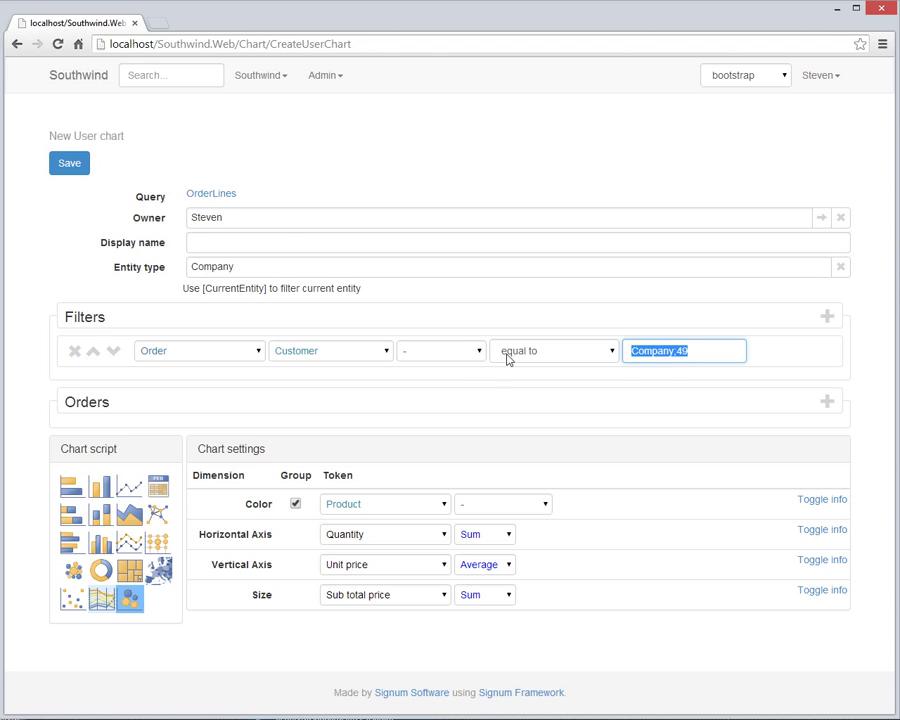
pyautogui.hotkey('ctrl', 'v')
pyautogui.click(308, 243)
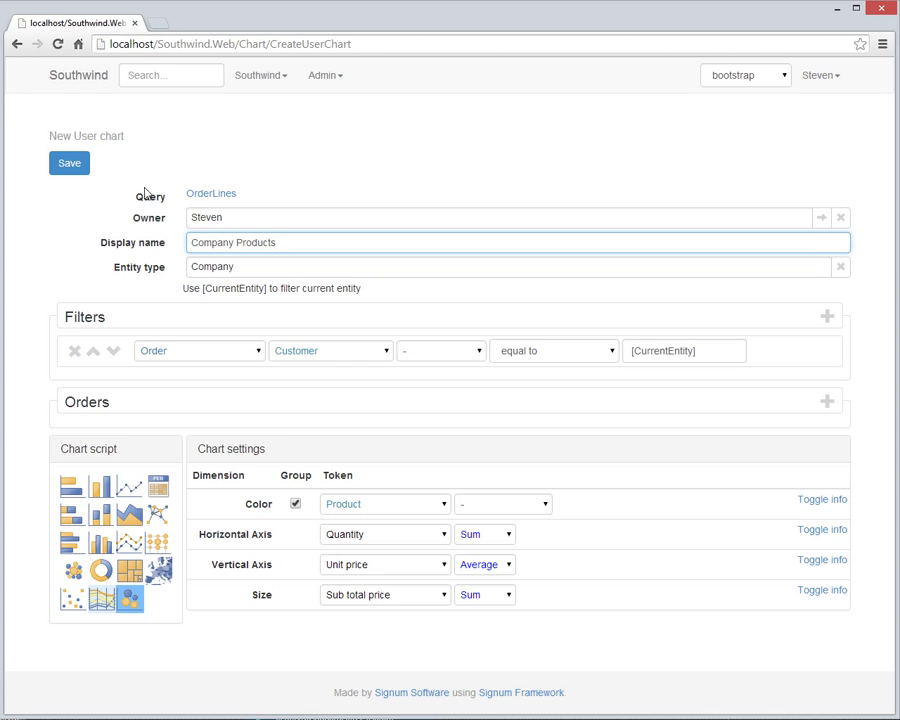
pyautogui.click(74, 165)
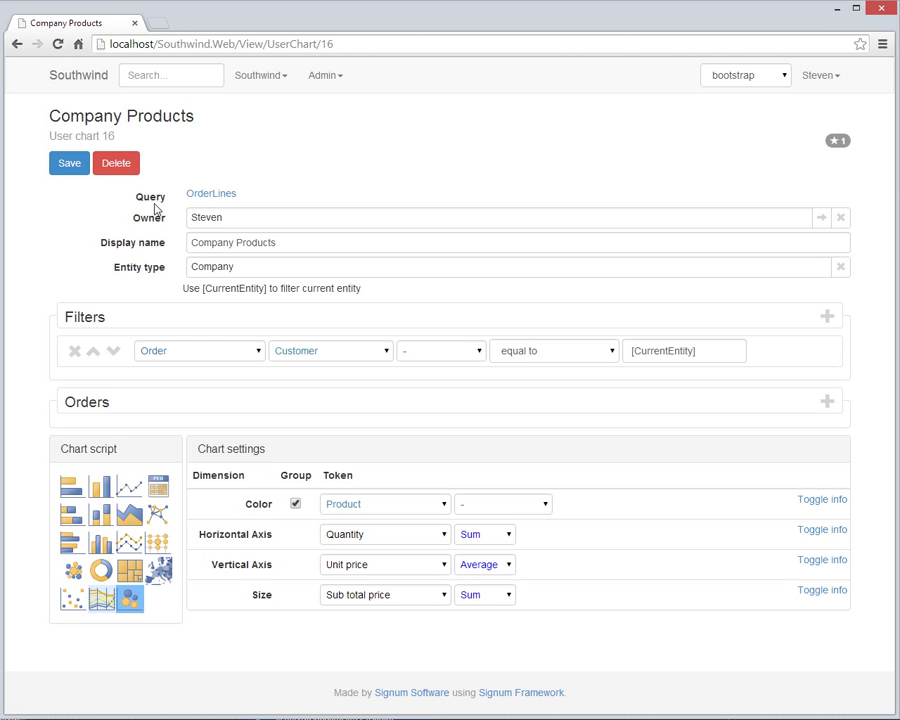
# Find the Dashboards list and start a new dashboard from it.
pyautogui.click(160, 75)
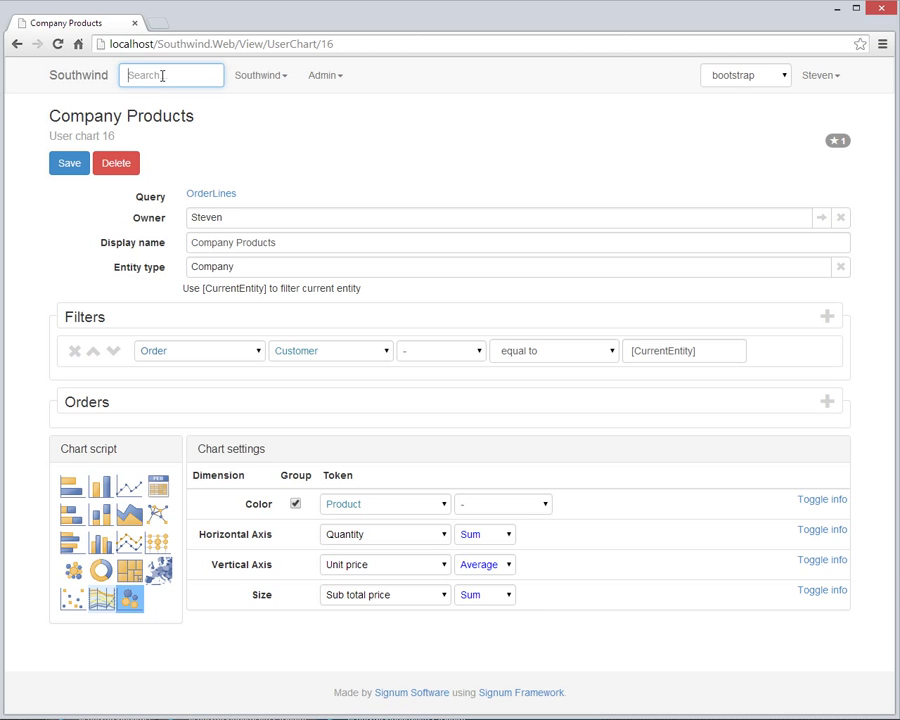
pyautogui.write('dash')
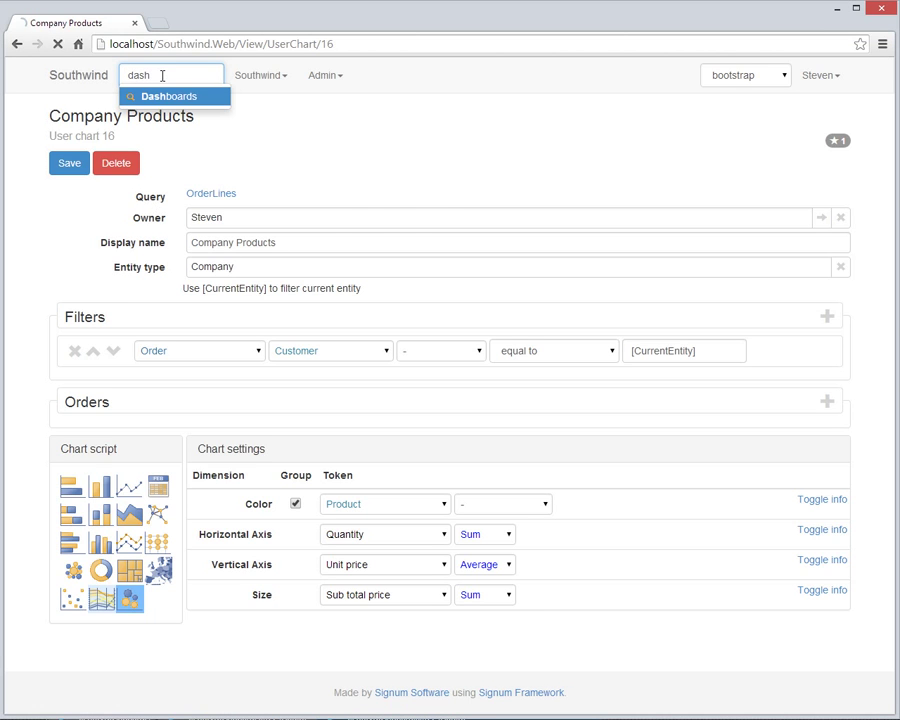
pyautogui.click(200, 96)
pyautogui.click(110, 218)
pyautogui.click(141, 219)
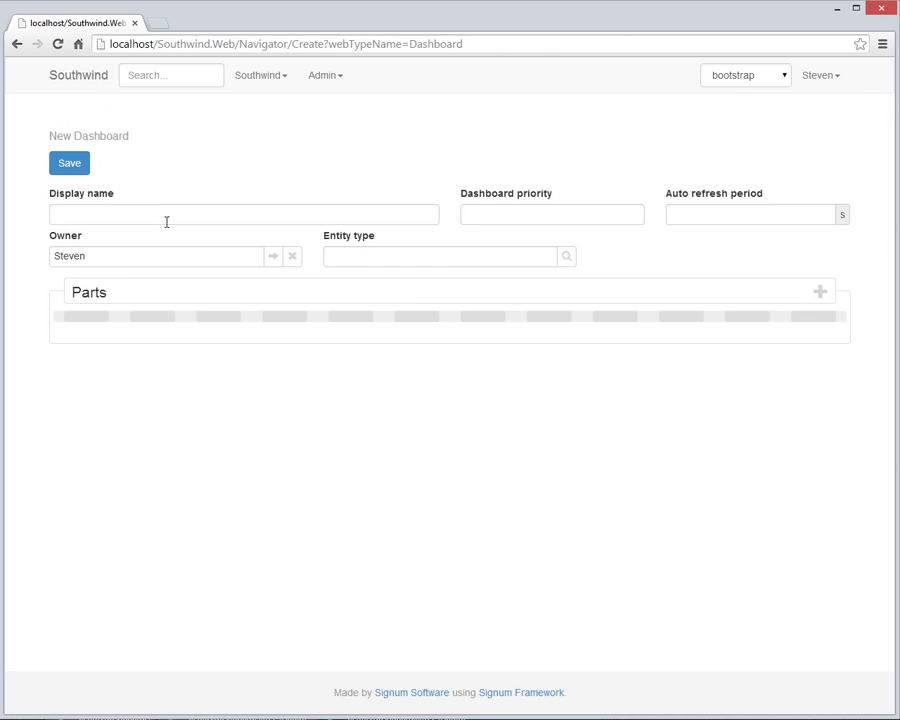
# Set the new dashboard's entity type to Company and its display name to Company Dashboard.
pyautogui.click(353, 256)
pyautogui.write('com')
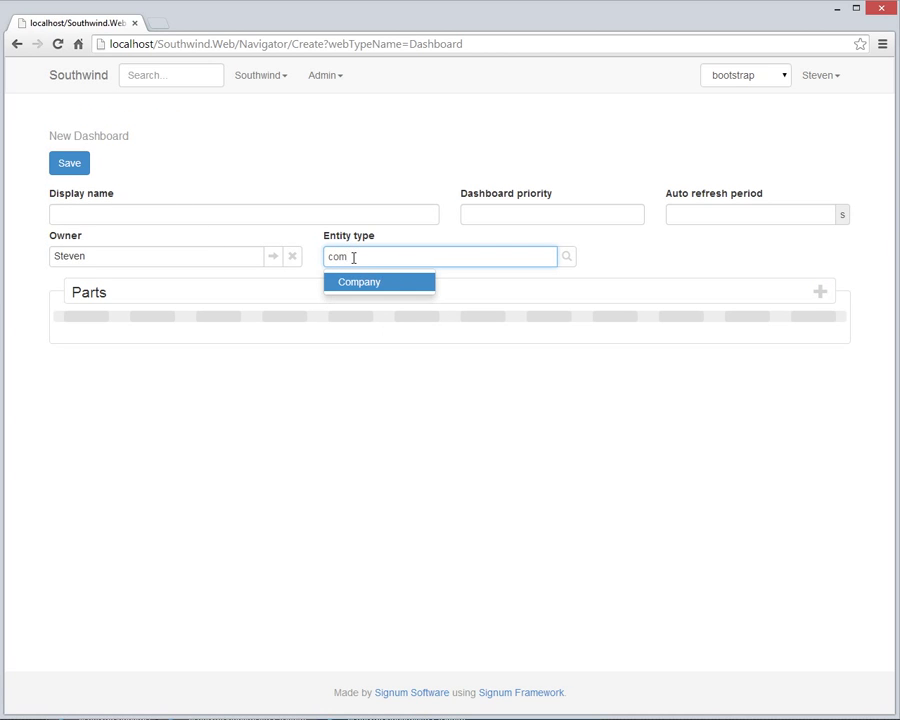
pyautogui.press('Return')
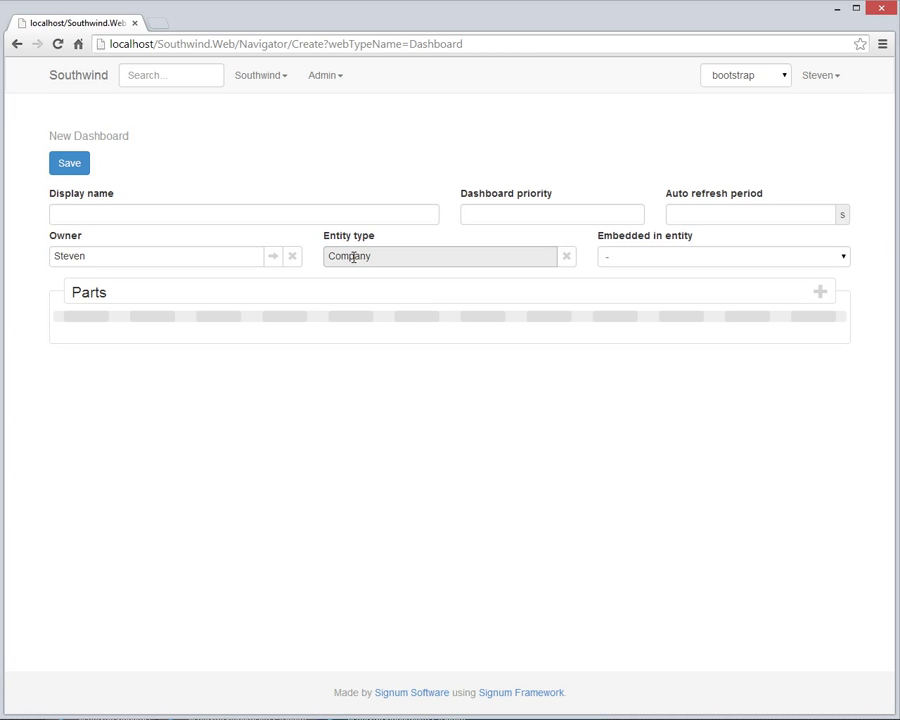
pyautogui.click(310, 210)
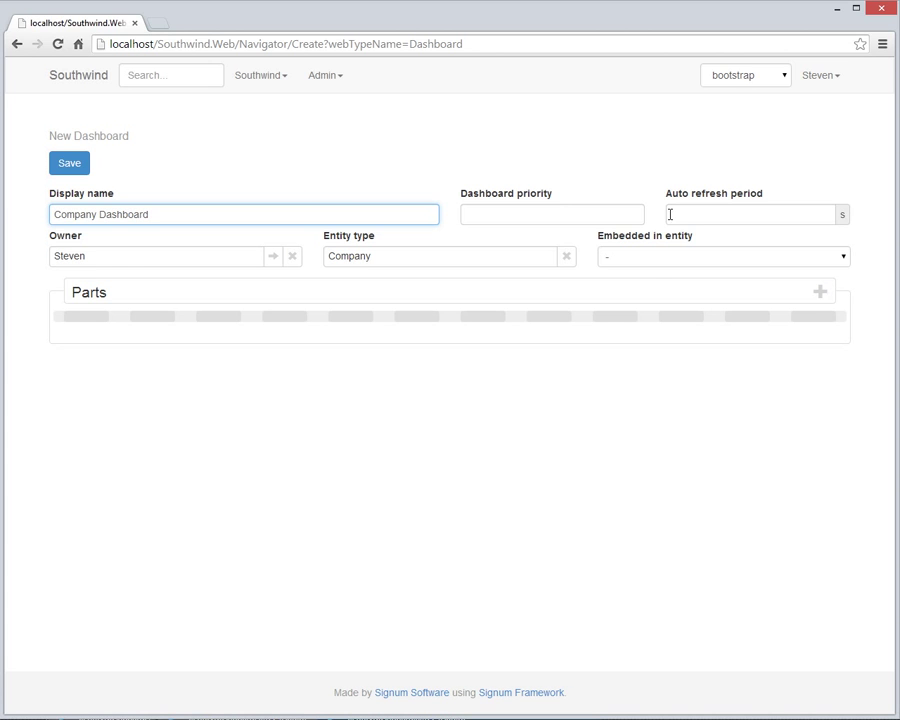
# Add a user query part to the dashboard and assign the Company Orders query to it.
pyautogui.click(819, 292)
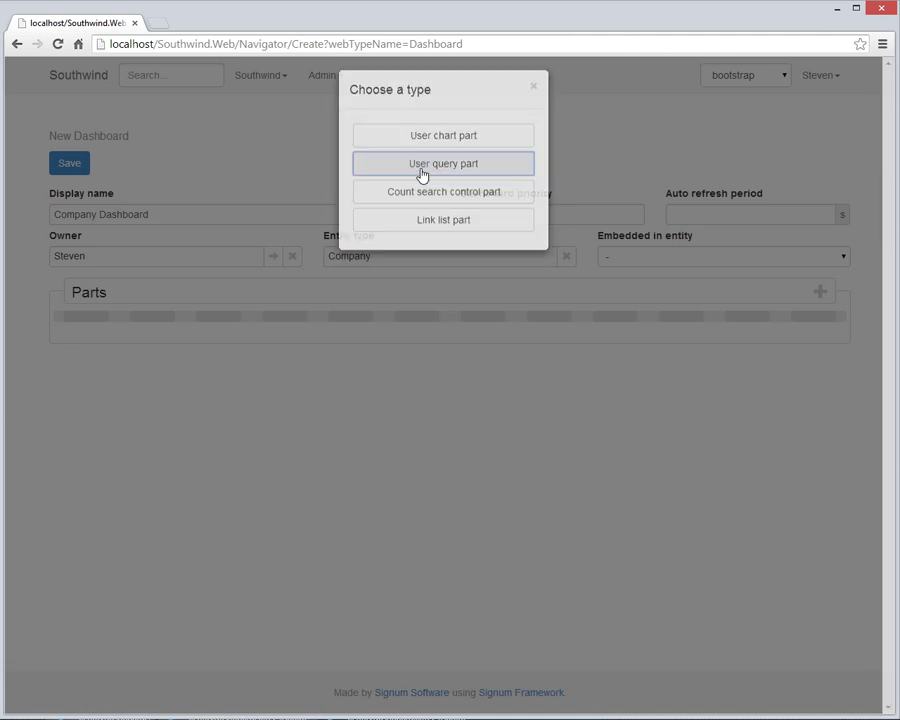
pyautogui.click(422, 172)
pyautogui.click(813, 398)
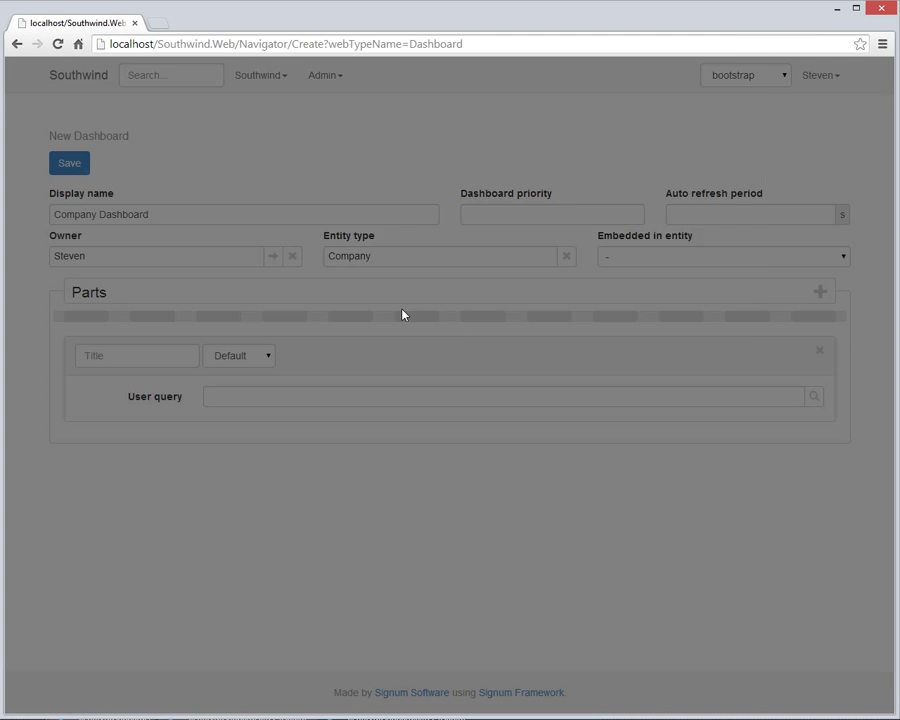
pyautogui.click(208, 220)
pyautogui.moveTo(612, 298); pyautogui.dragTo(662, 300)
pyautogui.click(138, 312)
pyautogui.click(143, 299)
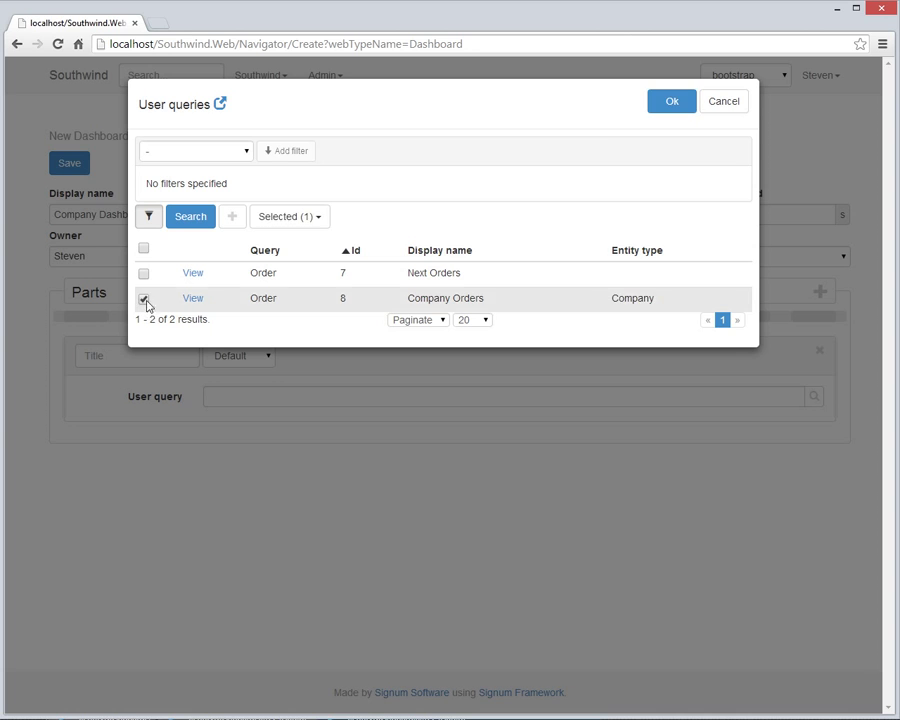
pyautogui.click(659, 103)
# Add a user chart part to the dashboard and assign the Company Products chart to it.
pyautogui.click(820, 293)
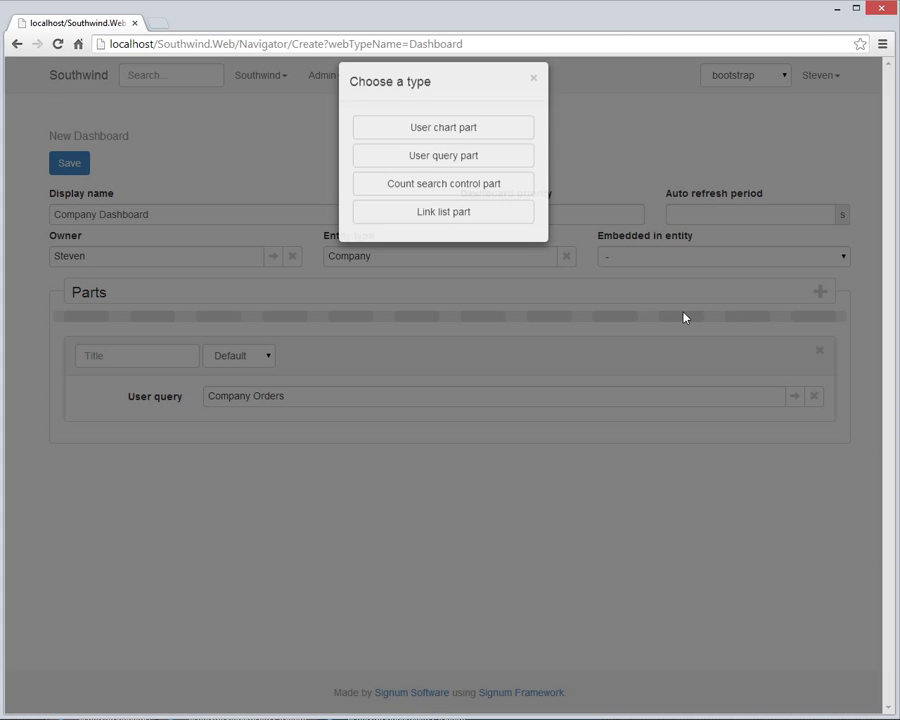
pyautogui.click(445, 131)
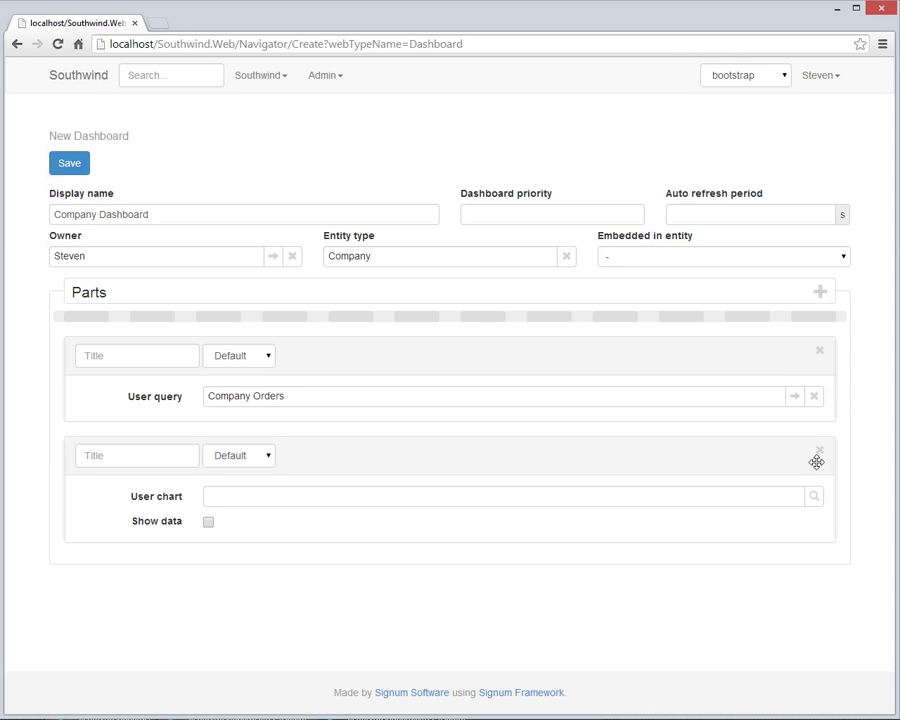
pyautogui.click(812, 497)
pyautogui.click(184, 220)
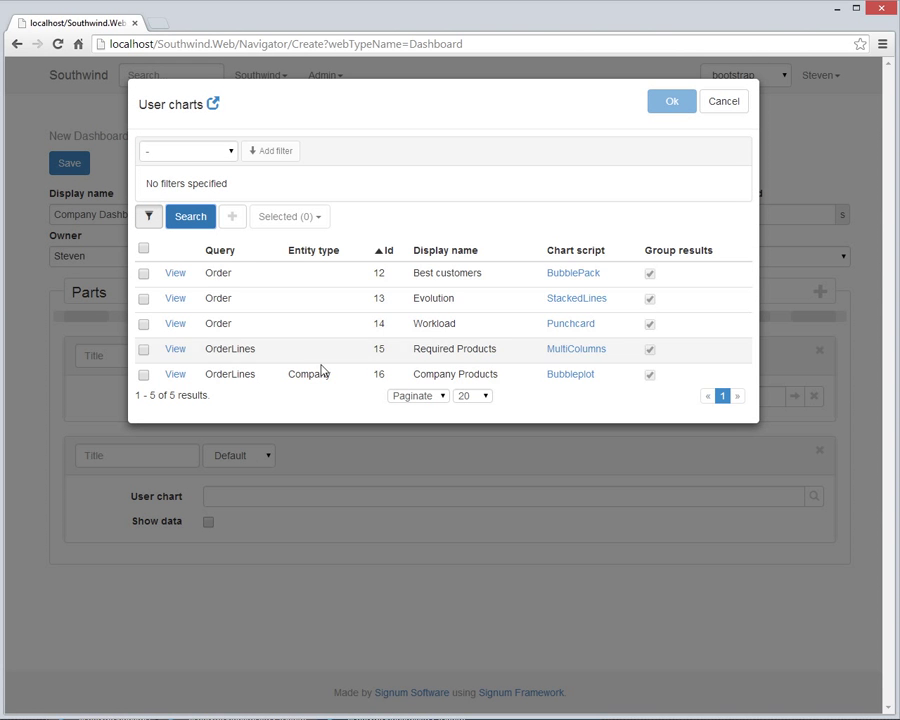
pyautogui.click(143, 374)
pyautogui.click(684, 105)
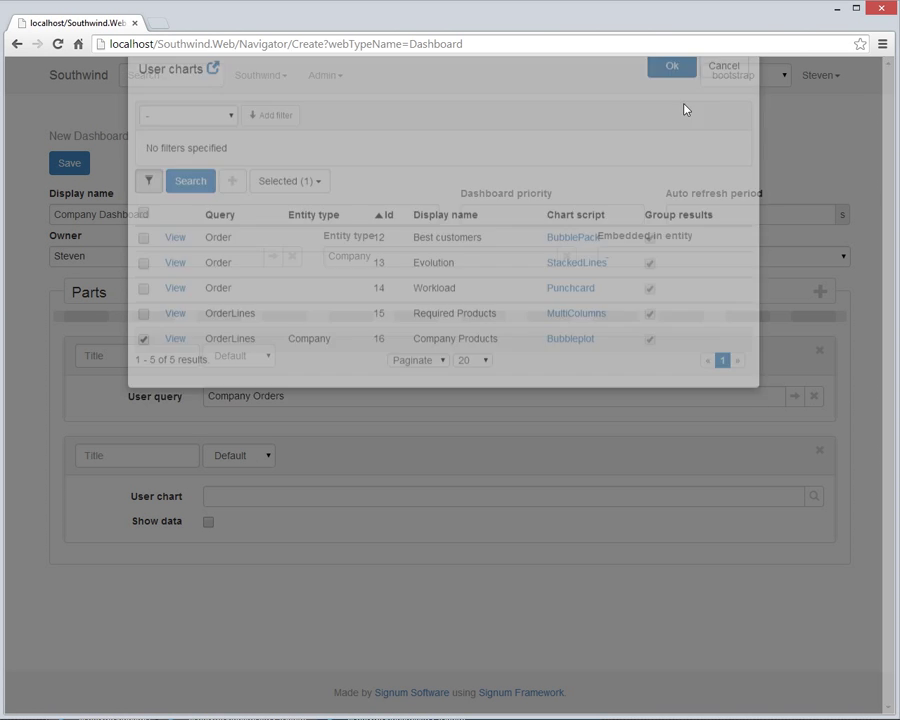
# Set the dashboard's Embedded in entity option to None and save the dashboard.
pyautogui.click(82, 166)
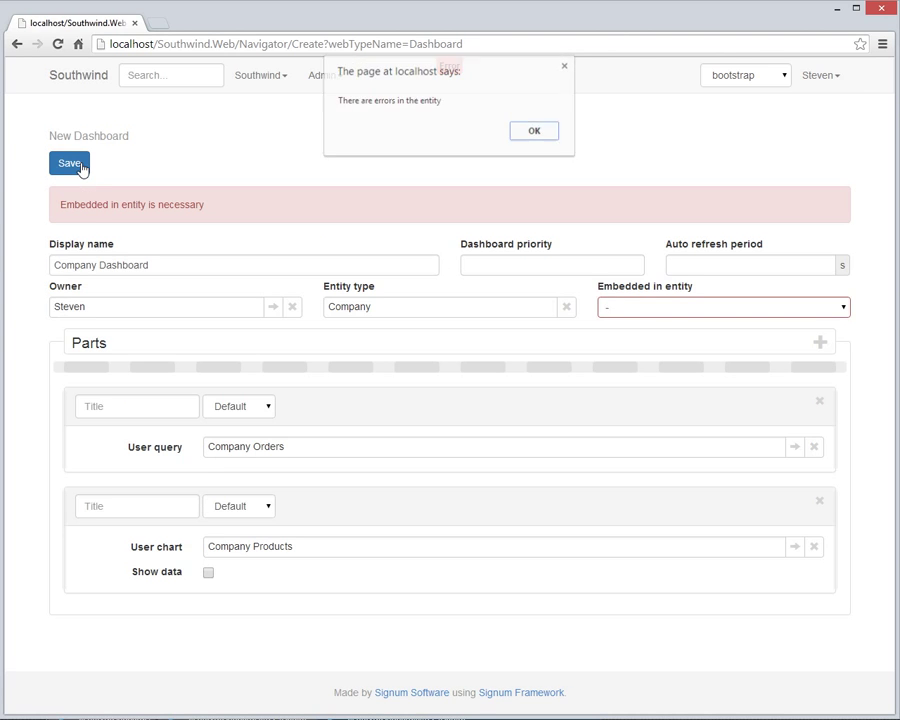
pyautogui.click(522, 131)
pyautogui.click(628, 308)
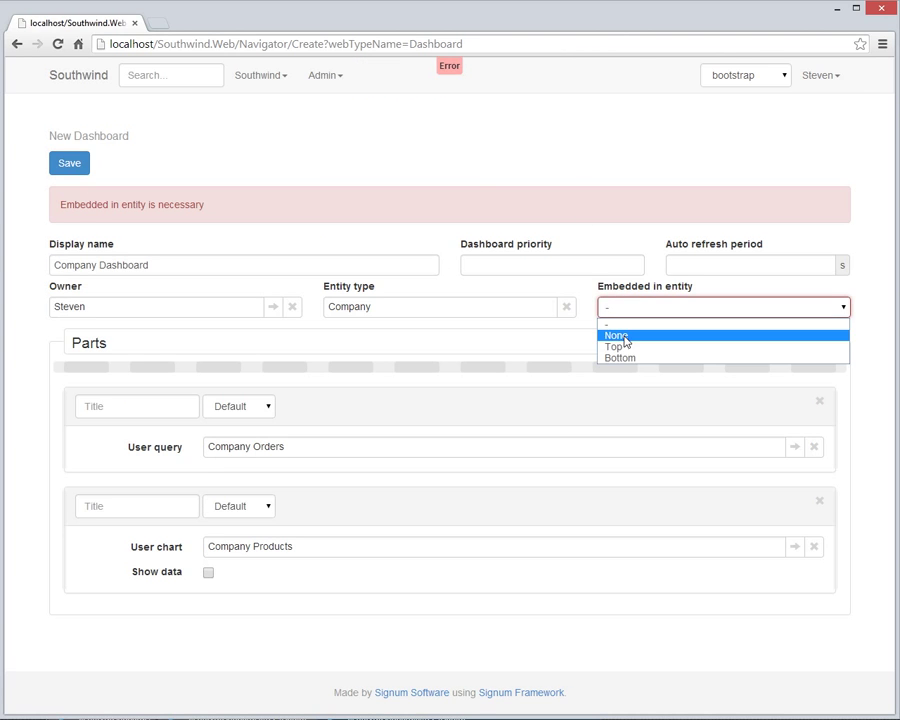
pyautogui.click(625, 341)
pyautogui.click(64, 171)
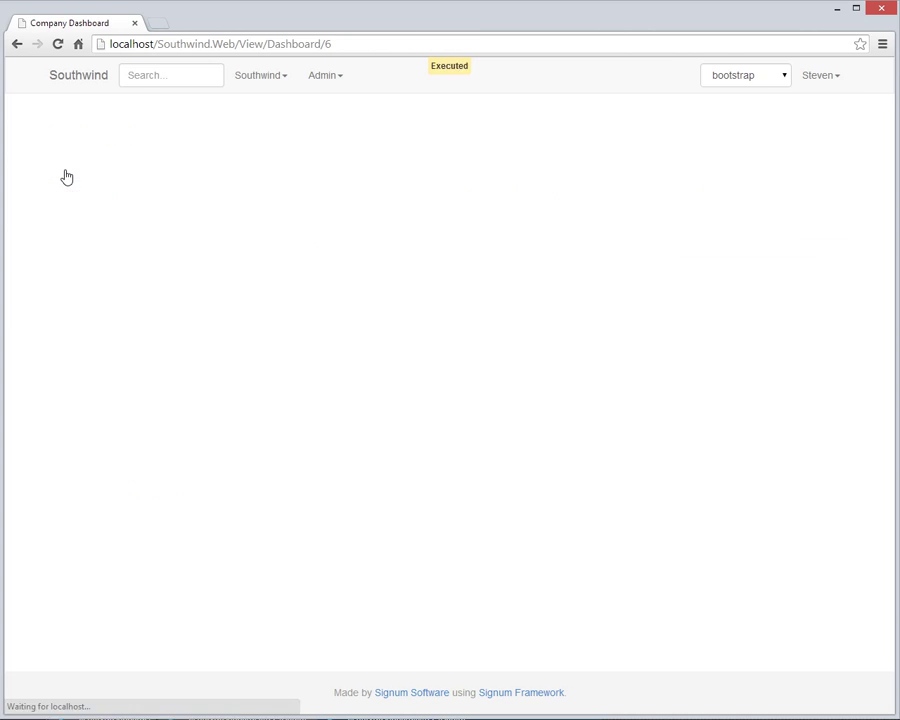
# Open the Companies search page and list all companies.
pyautogui.click(143, 73)
pyautogui.write('co')
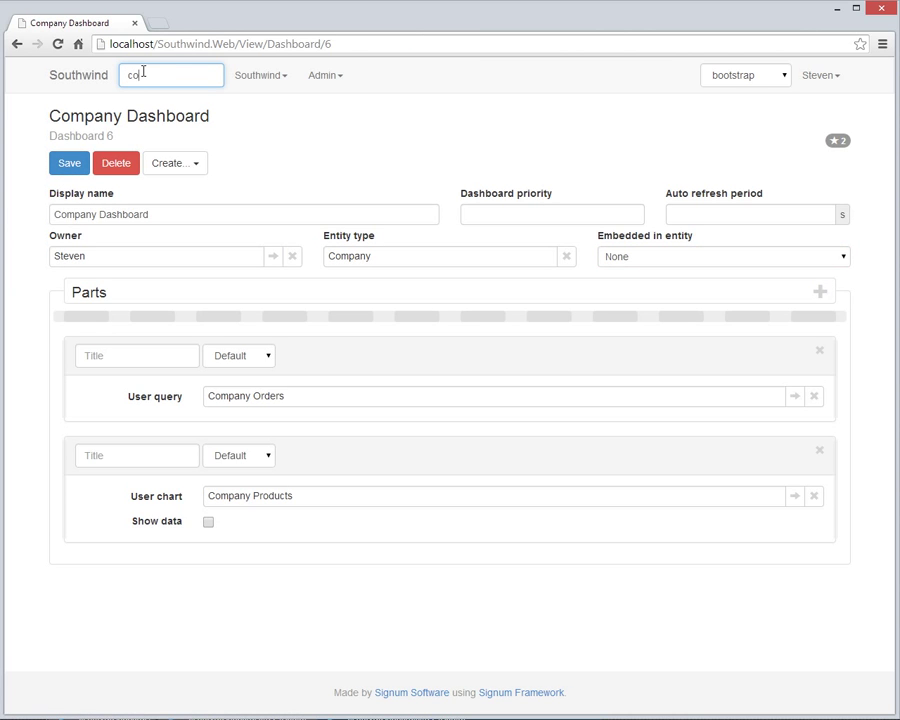
pyautogui.write('mp')
pyautogui.press('Return')
pyautogui.click(98, 218)
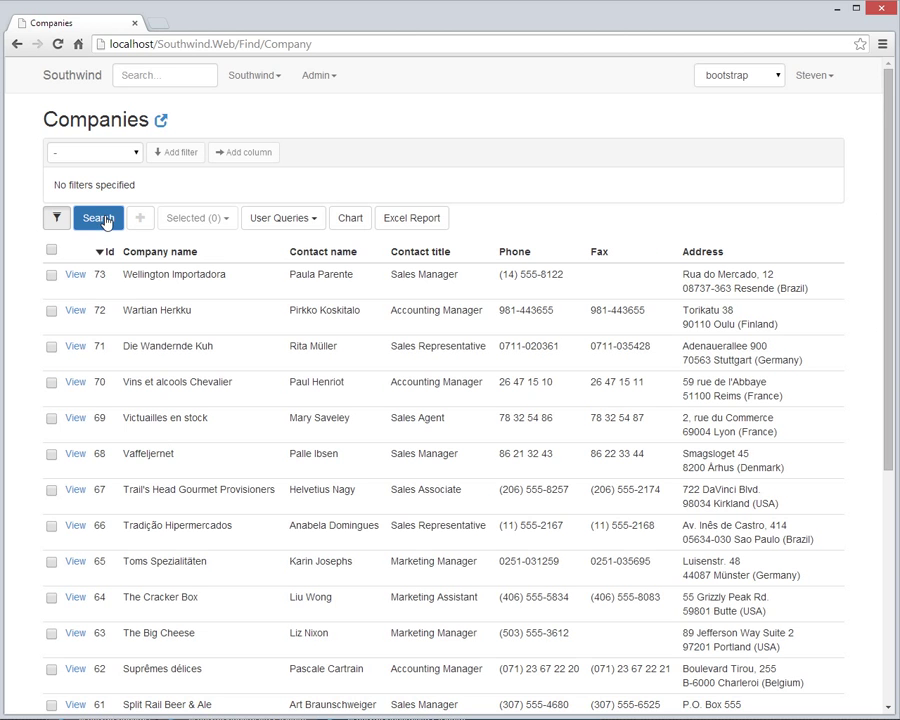
# Check the quick links of Wellington Importadora and open its Company Dashboard in a separate browser tab.
pyautogui.rightClick(129, 279)
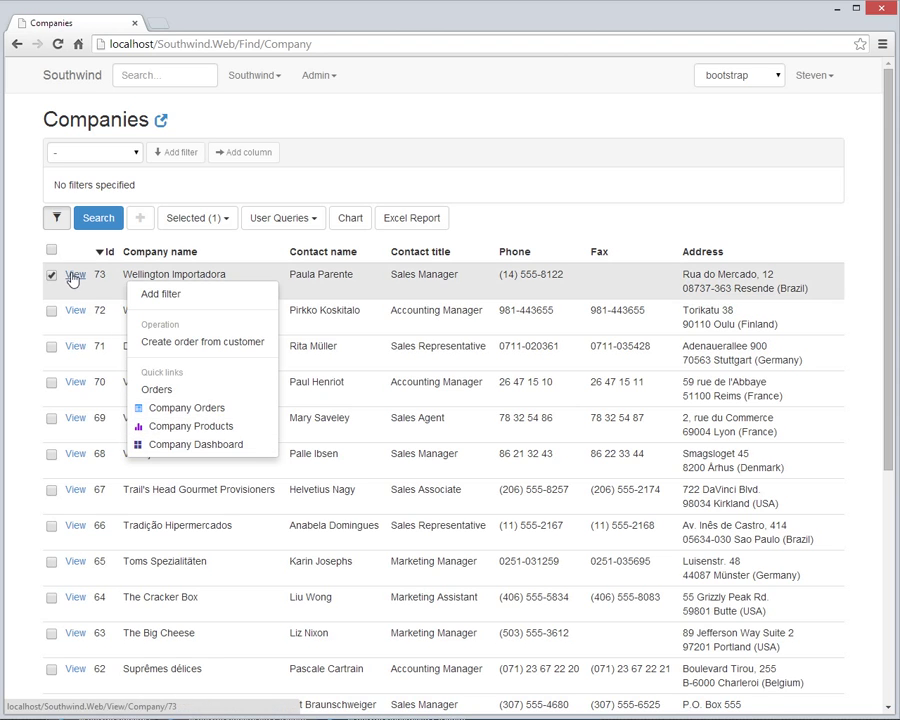
pyautogui.click(74, 275)
pyautogui.click(838, 143)
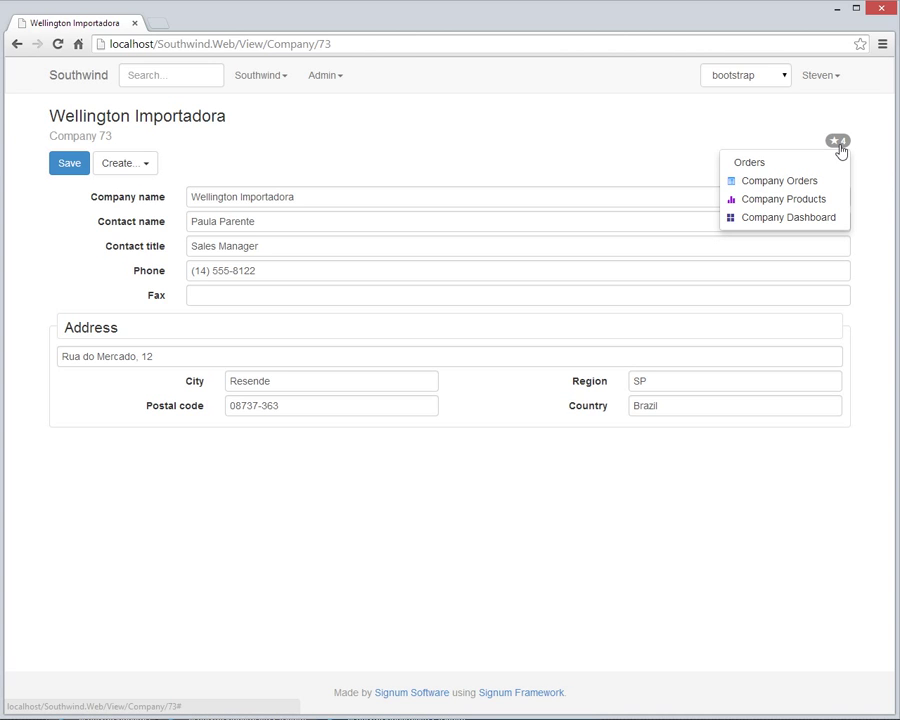
pyautogui.middleClick(810, 229)
pyautogui.click(205, 22)
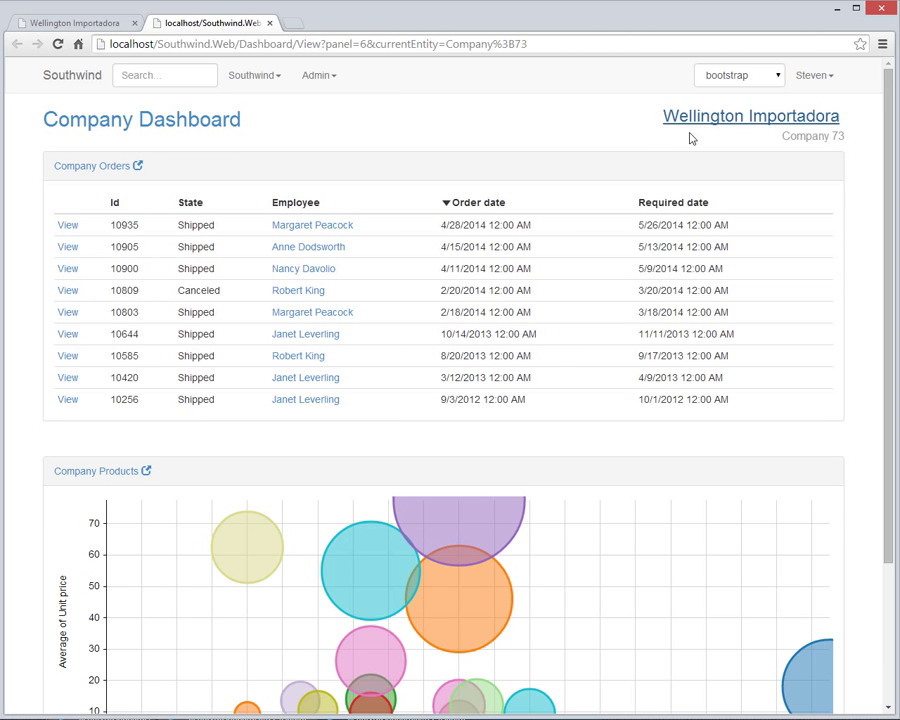
# Open the Company Dashboard's definition, set Embedded in entity to Bottom and save it.
pyautogui.click(168, 128)
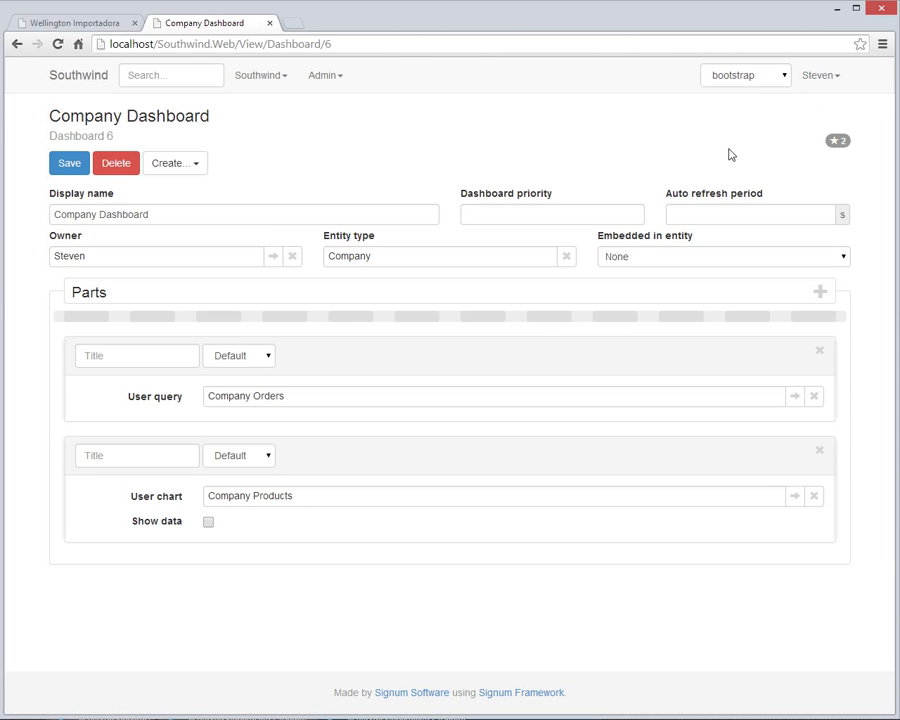
pyautogui.click(686, 258)
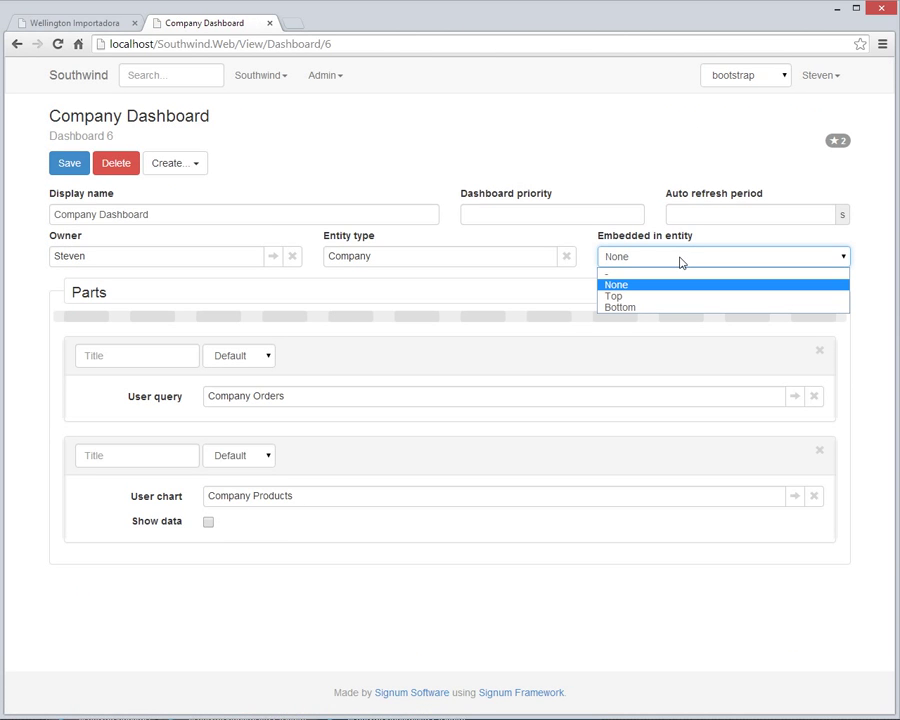
pyautogui.click(622, 307)
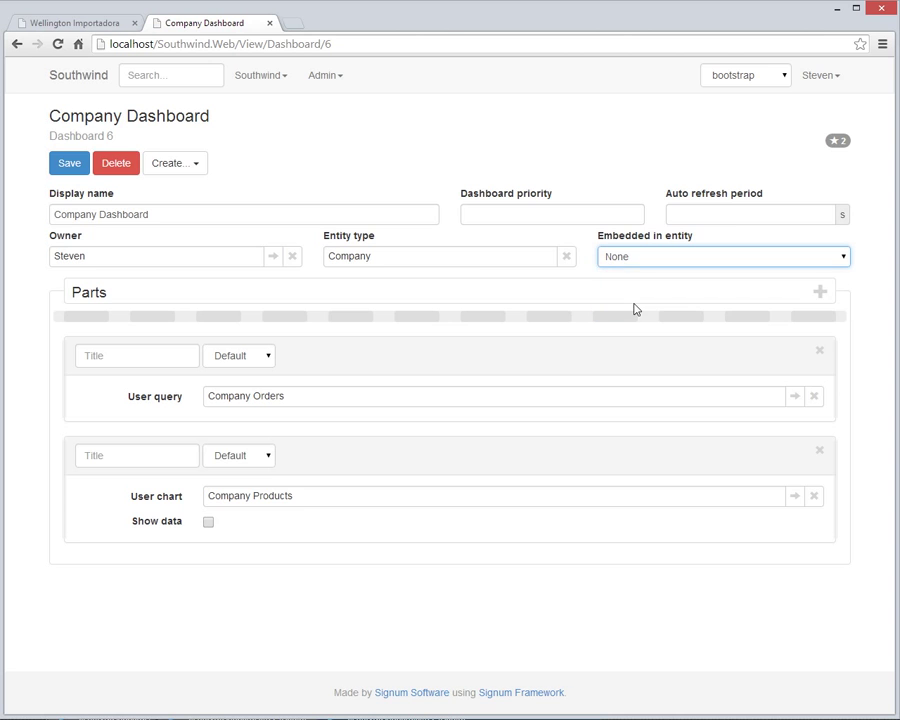
pyautogui.click(72, 158)
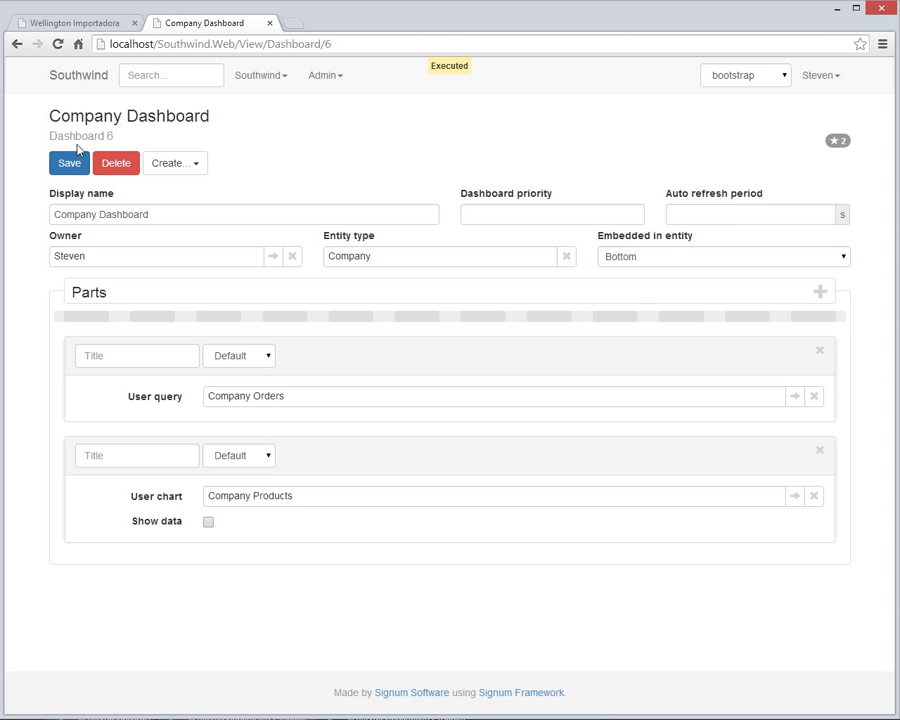
# Reload the Wellington Importadora company page and look over the embedded Company Orders and Company Products parts.
pyautogui.click(70, 21)
pyautogui.click(58, 44)
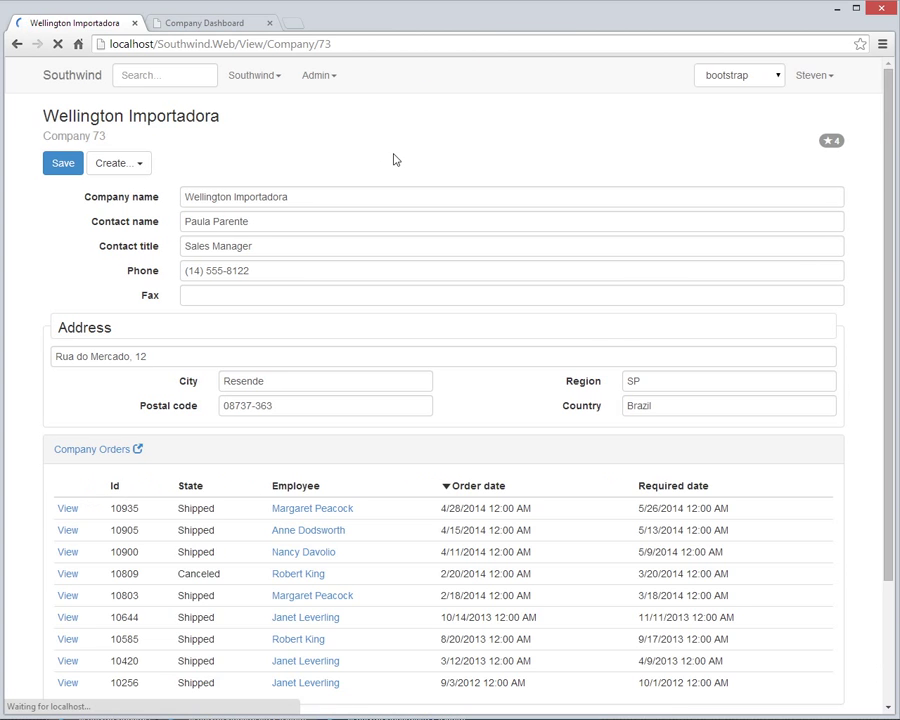
pyautogui.scroll(-4, 406, 155)
pyautogui.scroll(1, 424, 143)
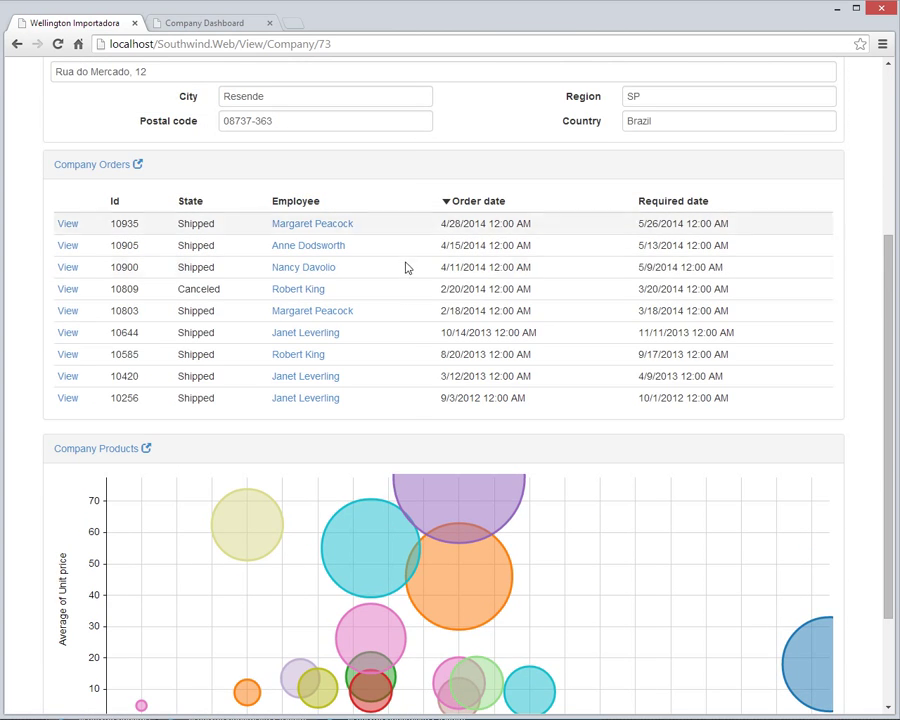
pyautogui.scroll(3, 452, 484)
pyautogui.scroll(-3, 452, 484)
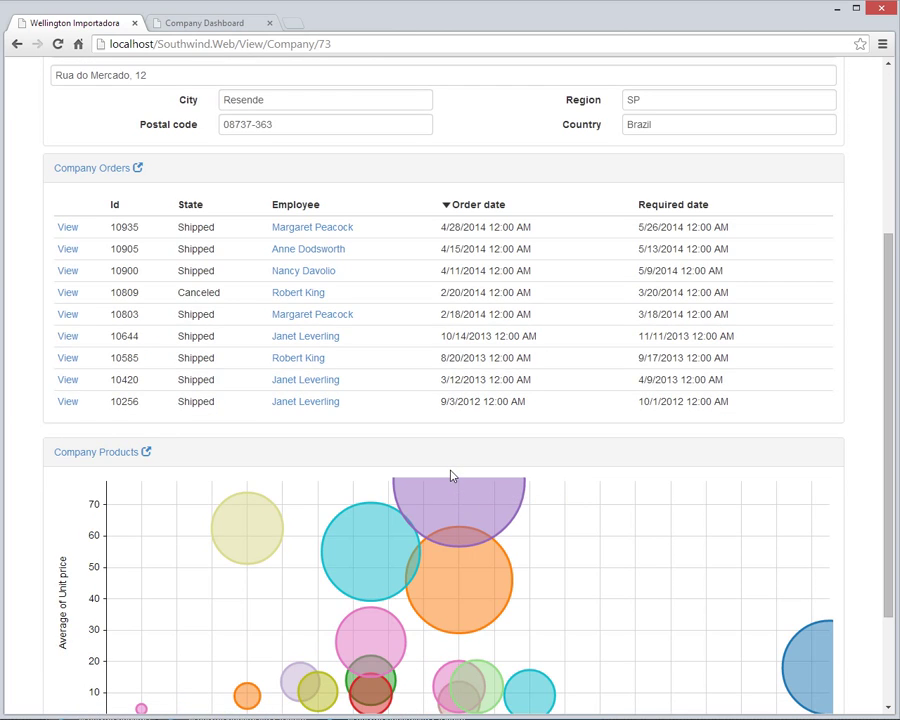
# Reload the Wellington Importadora page again and review its company details together with the embedded dashboard.
pyautogui.click(157, 46)
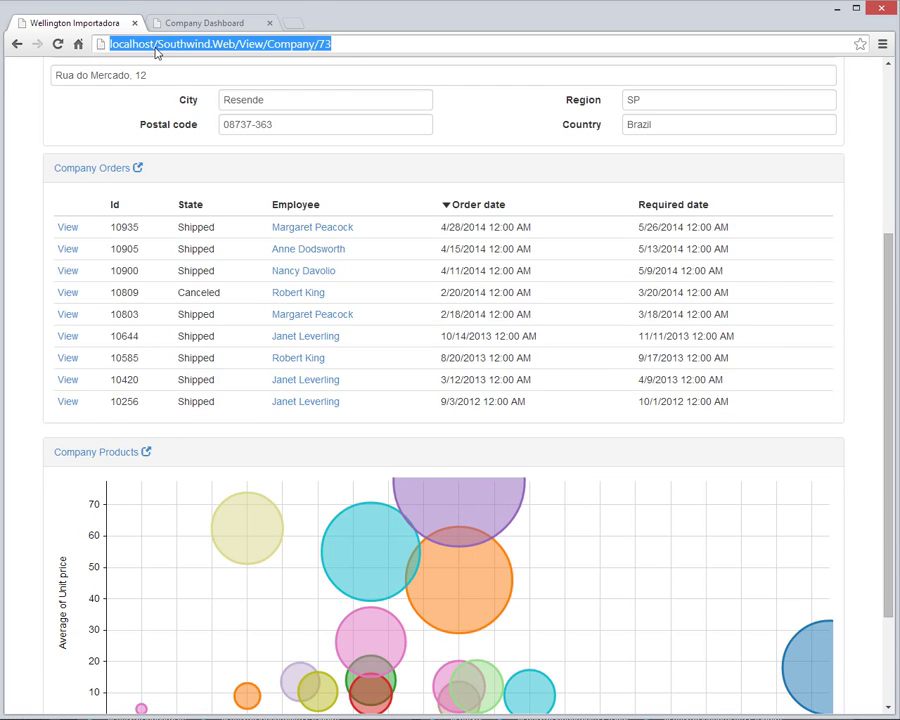
pyautogui.press('Return')
pyautogui.scroll(3, 266, 240)
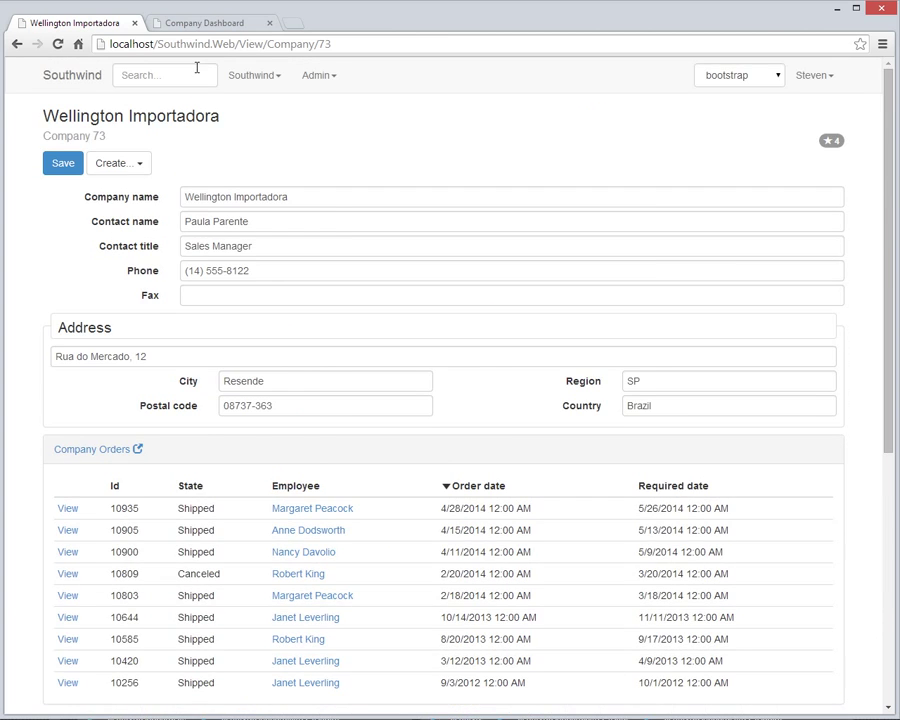
pyautogui.press('F5')
pyautogui.scroll(-4, 290, 350)
pyautogui.scroll(4, 280, 330)
# Go to the Southwind homepage and look through the MyDashboard parts down to the Evolution chart.
pyautogui.click(74, 76)
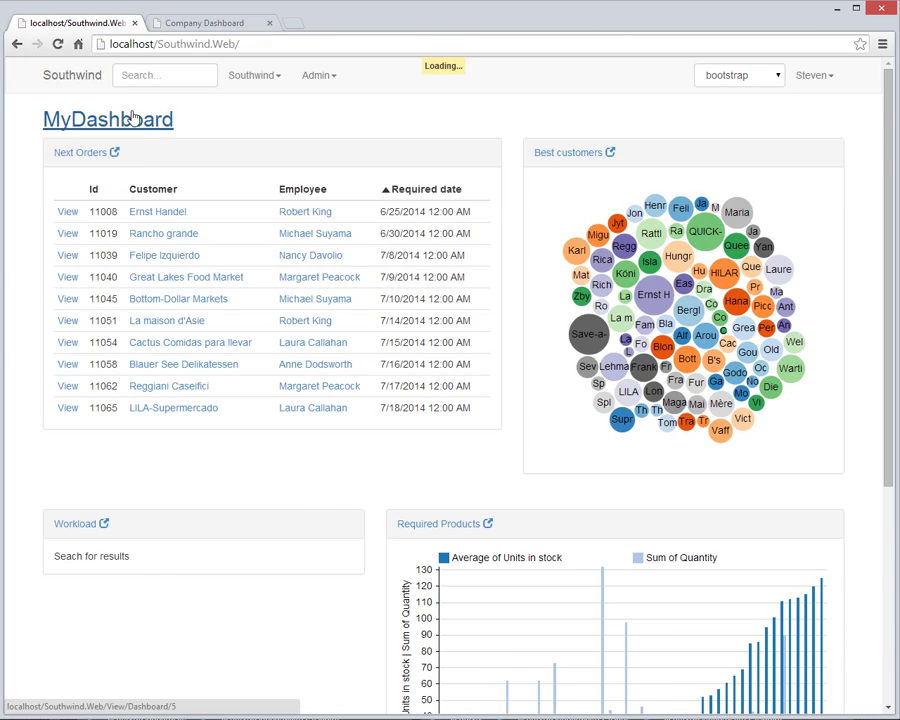
pyautogui.scroll(-2, 289, 232)
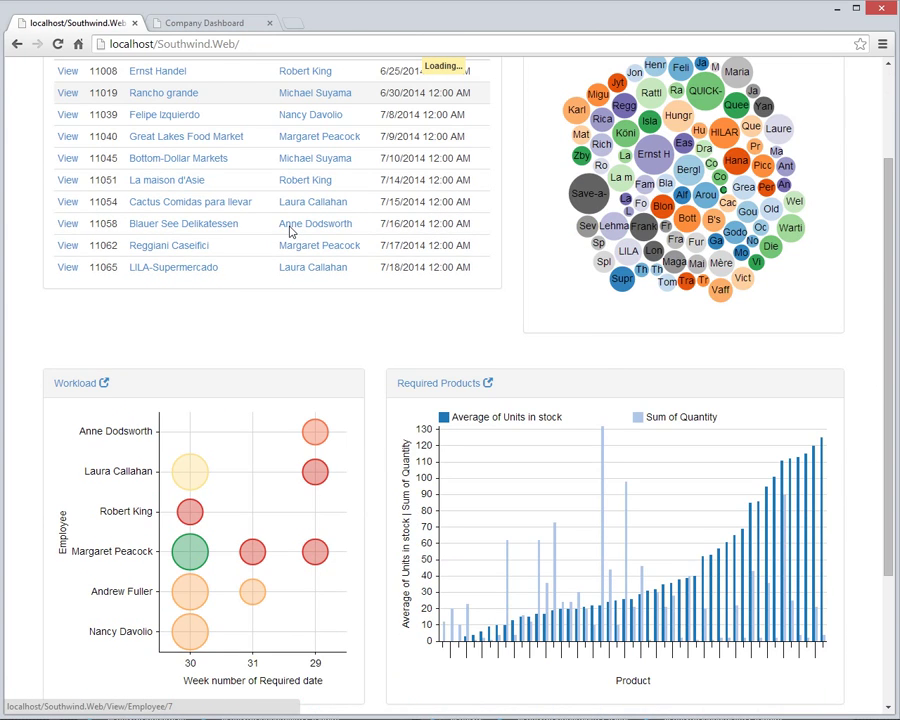
pyautogui.scroll(-4, 290, 232)
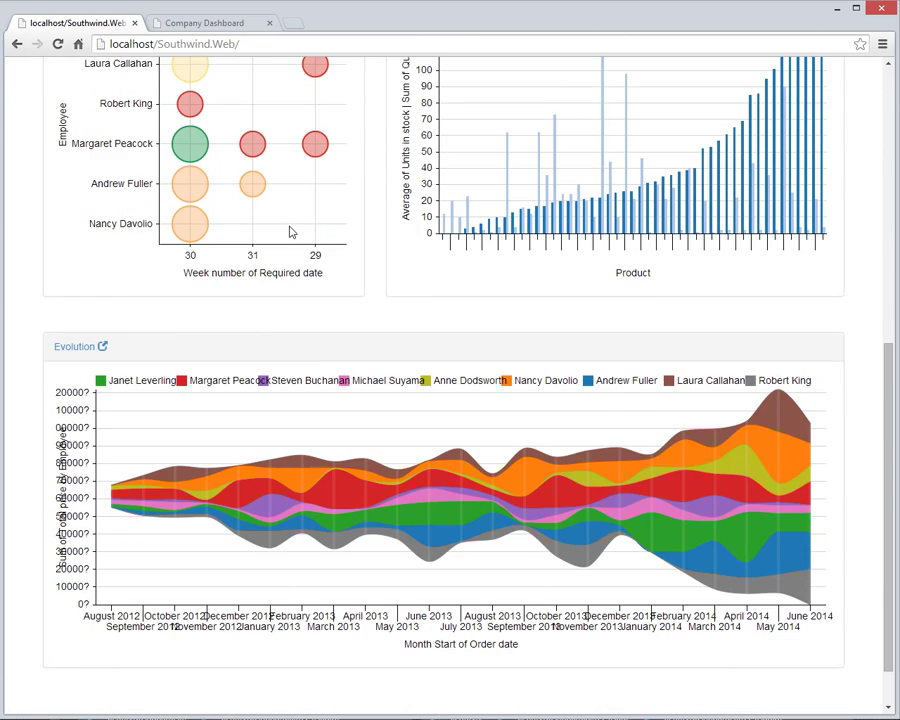
pyautogui.scroll(6, 290, 232)
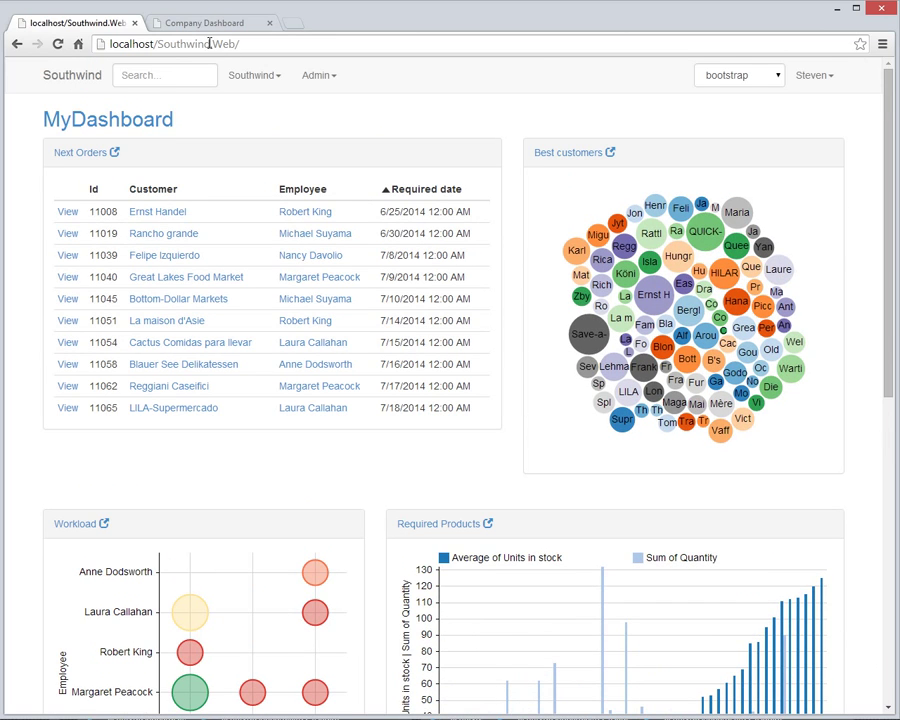
# Search Companies for 'a from the site search and open Que Delícia in a separate browser tab.
pyautogui.click(168, 77)
pyautogui.write('comp')
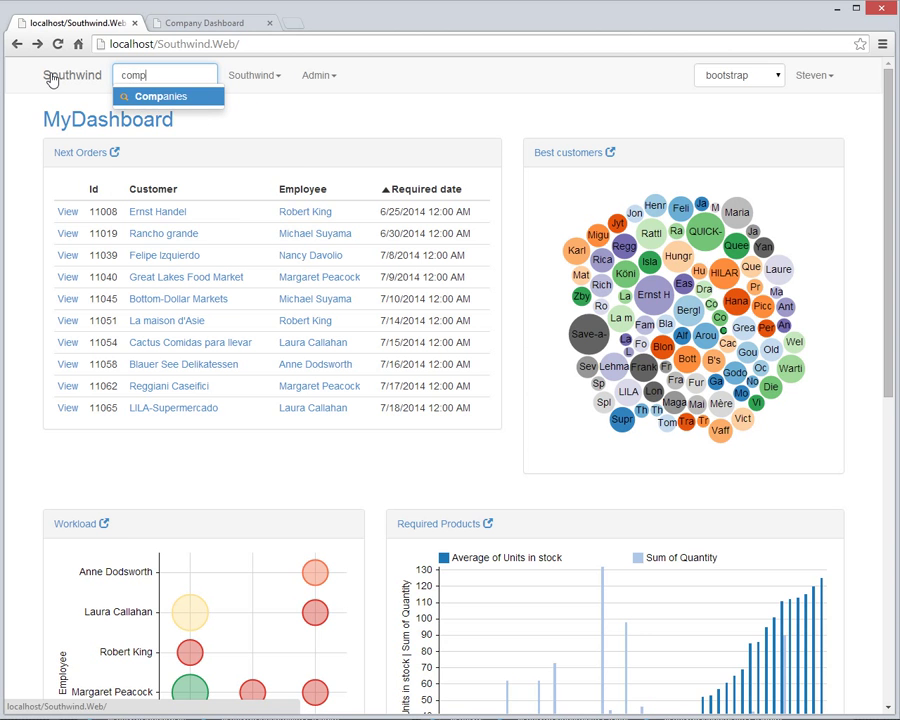
pyautogui.press('Tab')
pyautogui.write("'a")
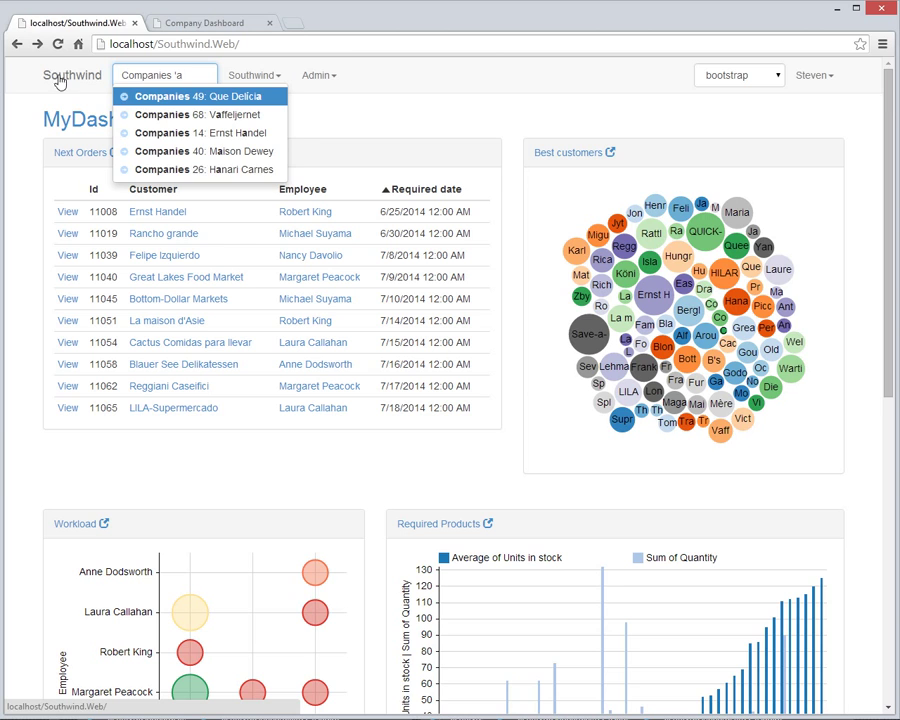
pyautogui.click(148, 96)
# Look over the Company Orders and Company Products parts embedded in the Que Delícia page.
pyautogui.scroll(-3, 418, 293)
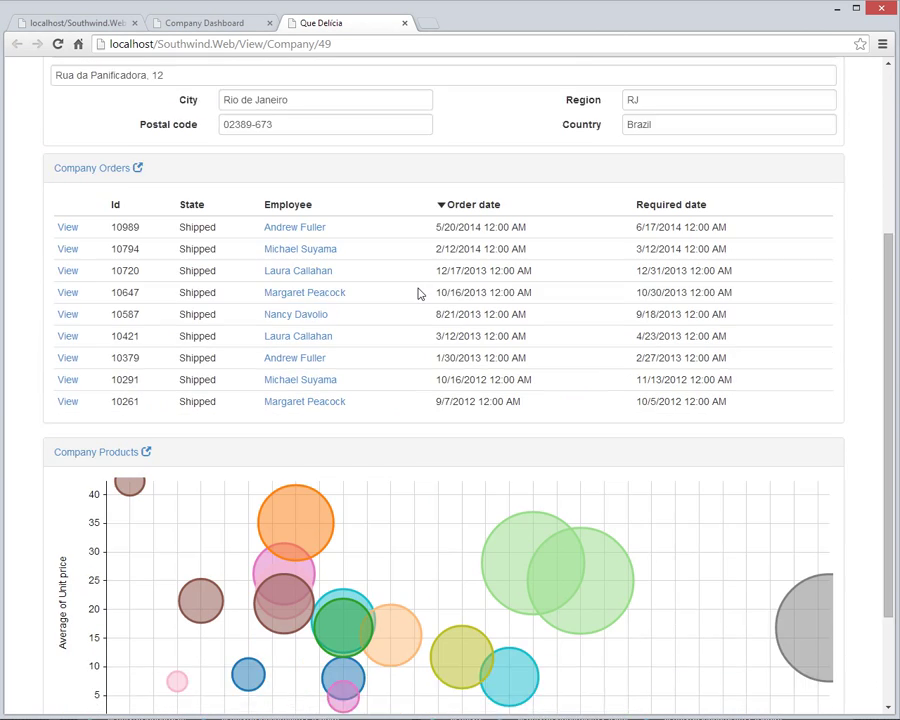
pyautogui.scroll(-2, 418, 293)
pyautogui.scroll(5, 417, 290)
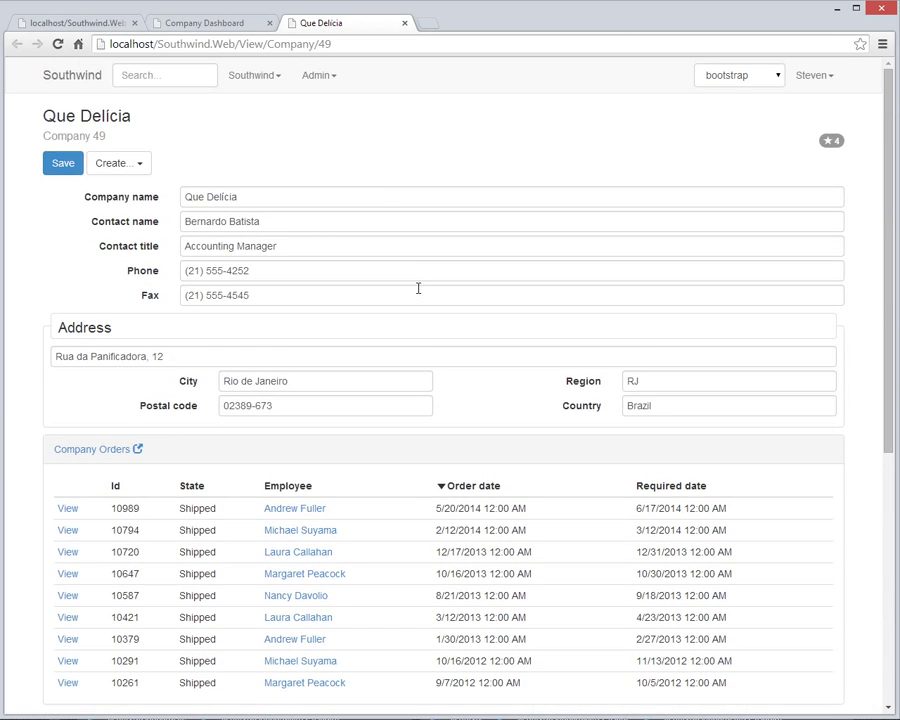
# Review the MyDashboard homepage parts again, check the Company Dashboard's definition in its browser tab, and return to the homepage.
pyautogui.click(104, 28)
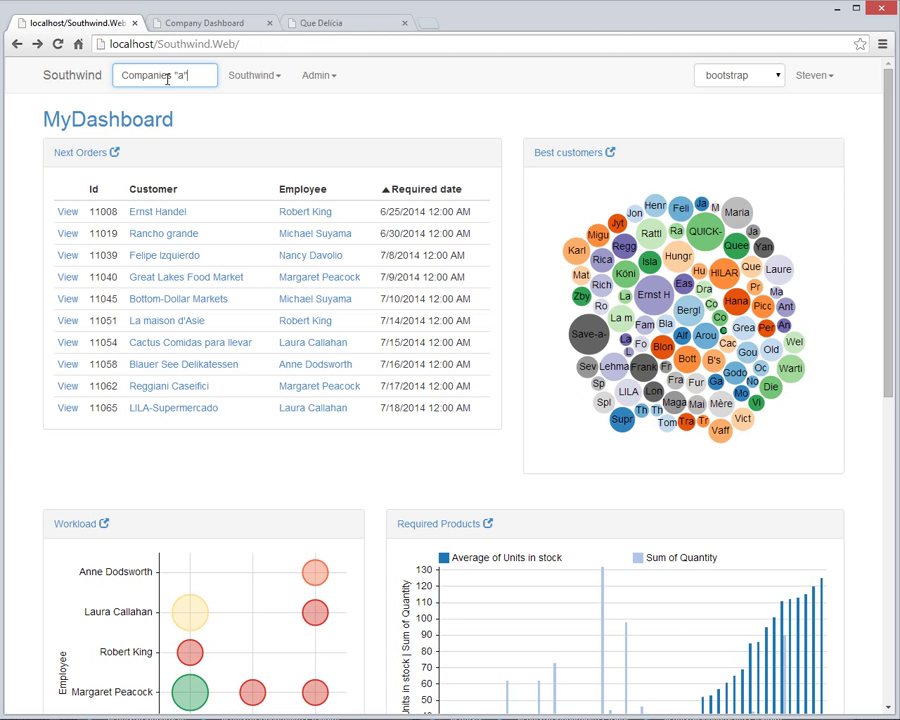
pyautogui.scroll(-3, 271, 168)
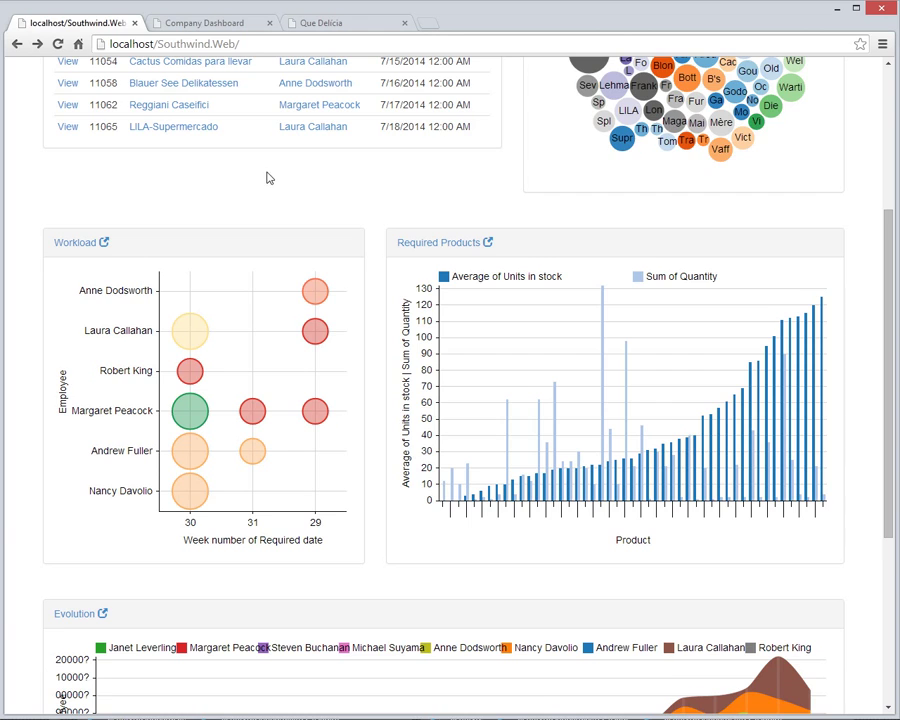
pyautogui.scroll(-3, 266, 178)
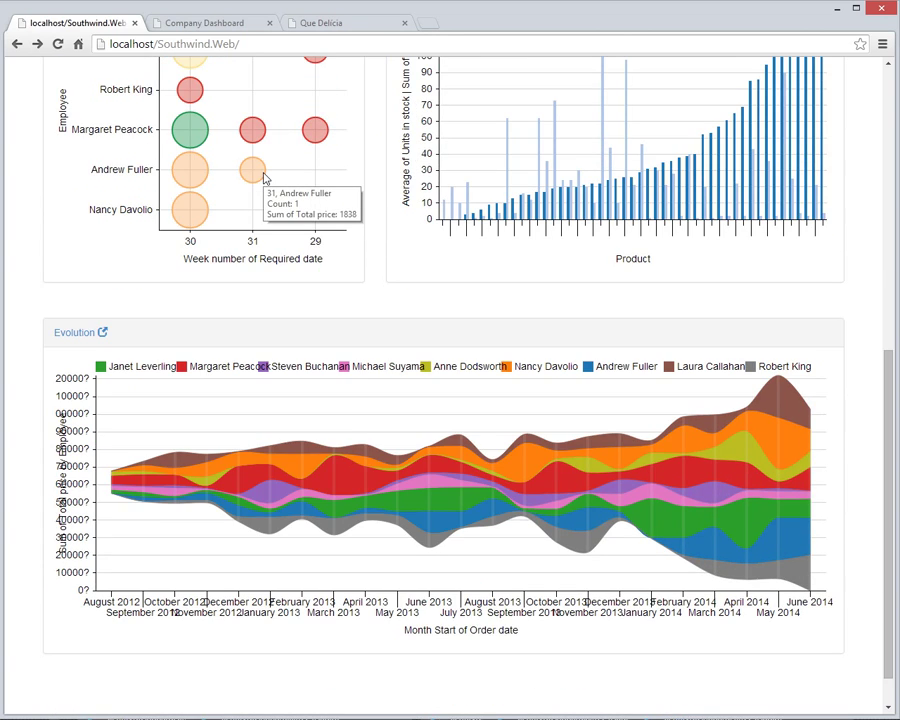
pyautogui.scroll(6, 265, 178)
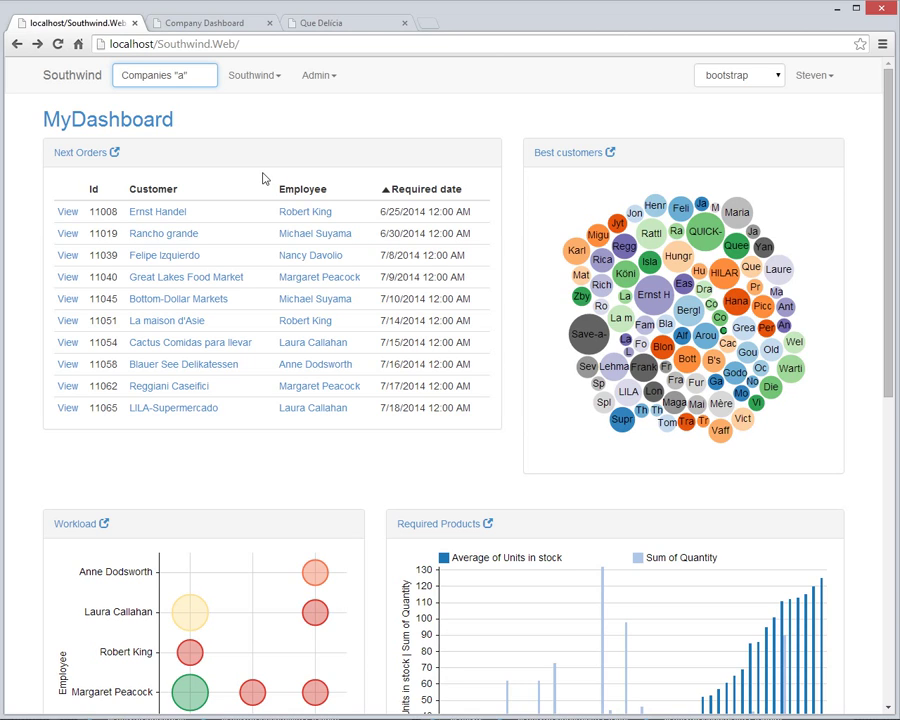
pyautogui.click(221, 23)
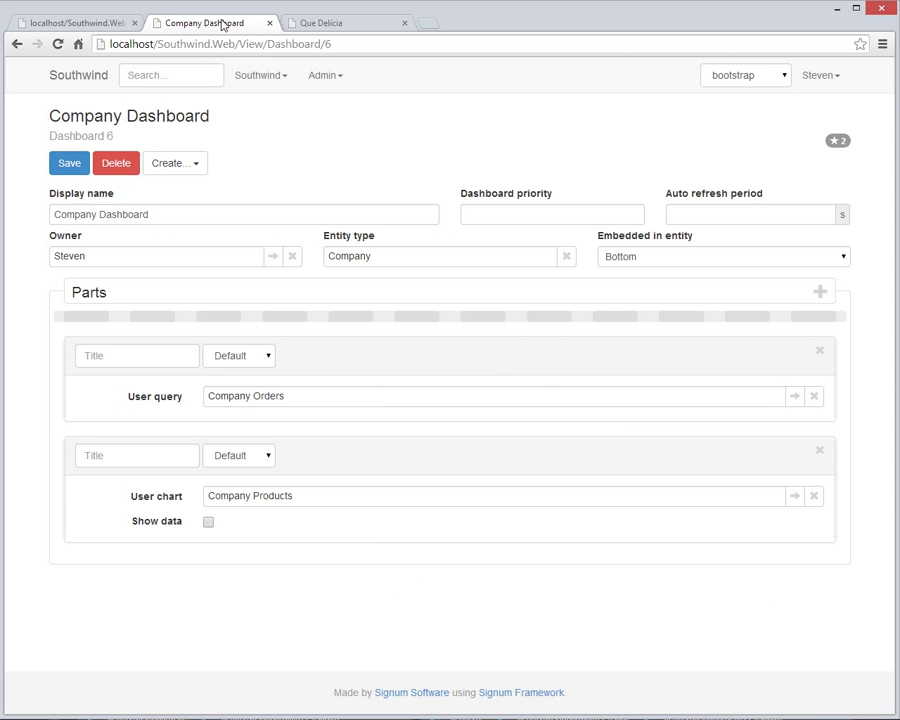
pyautogui.click(85, 23)
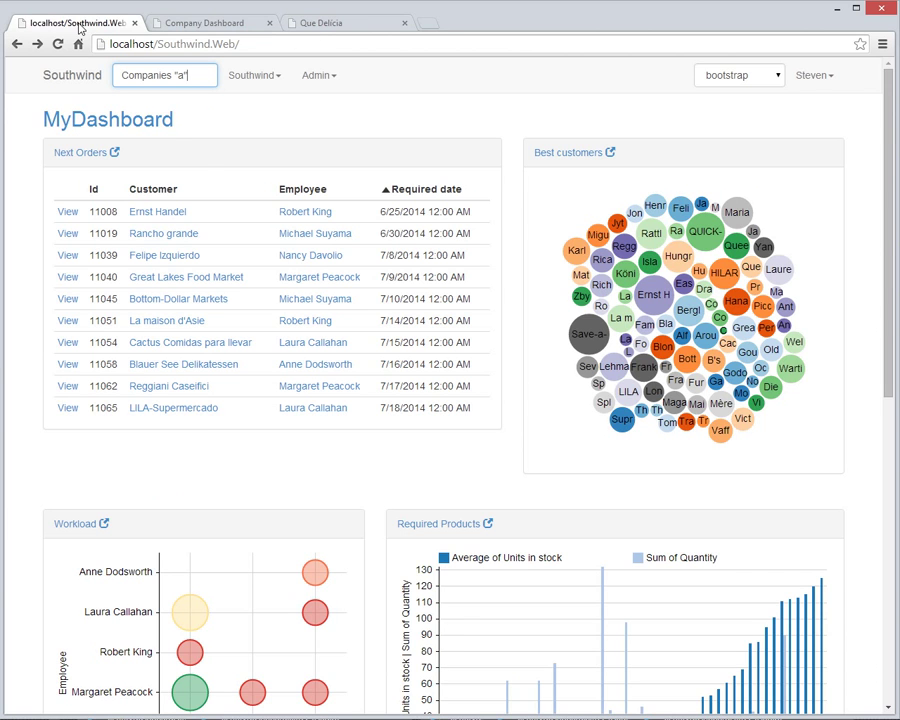